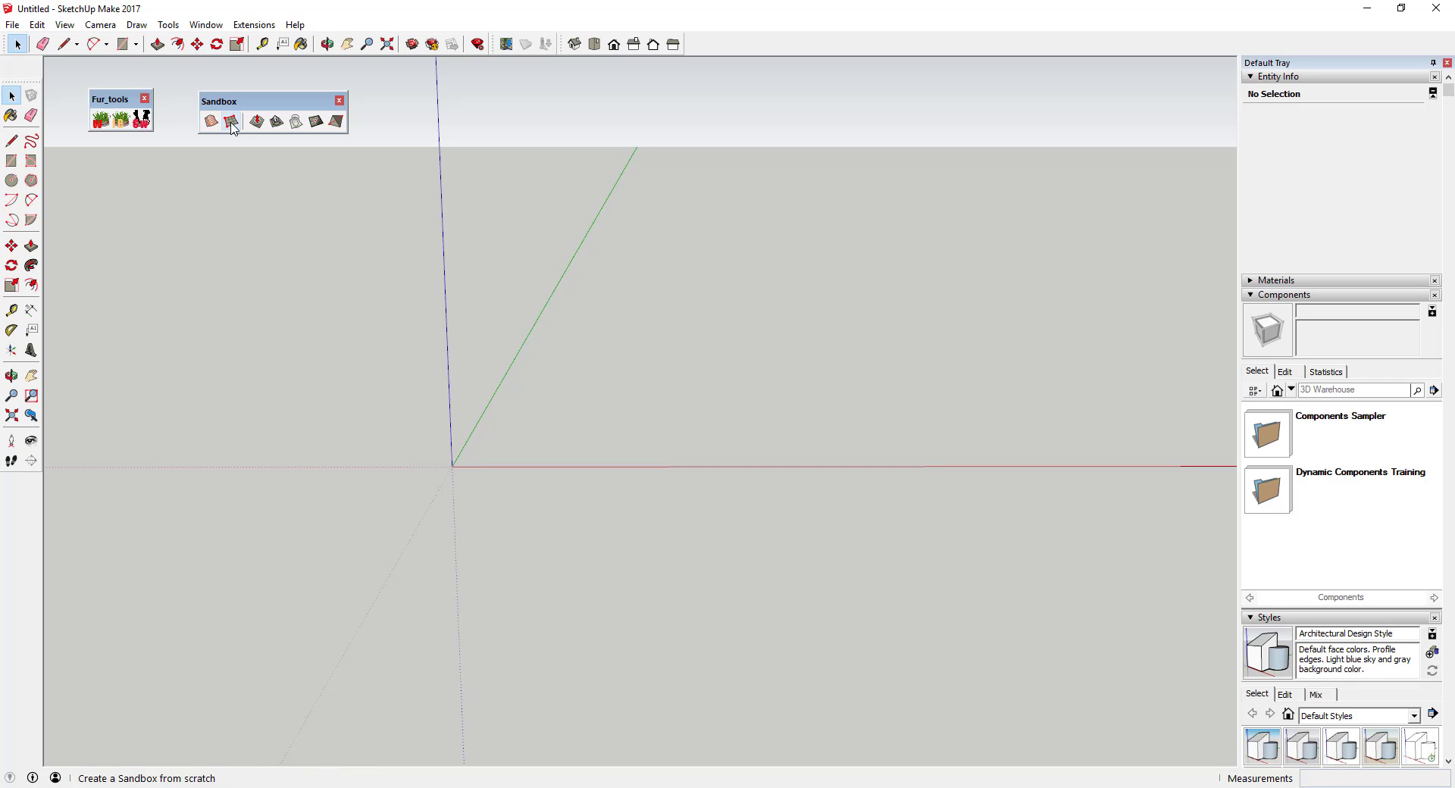
left_click_drag(276, 104, 268, 94)
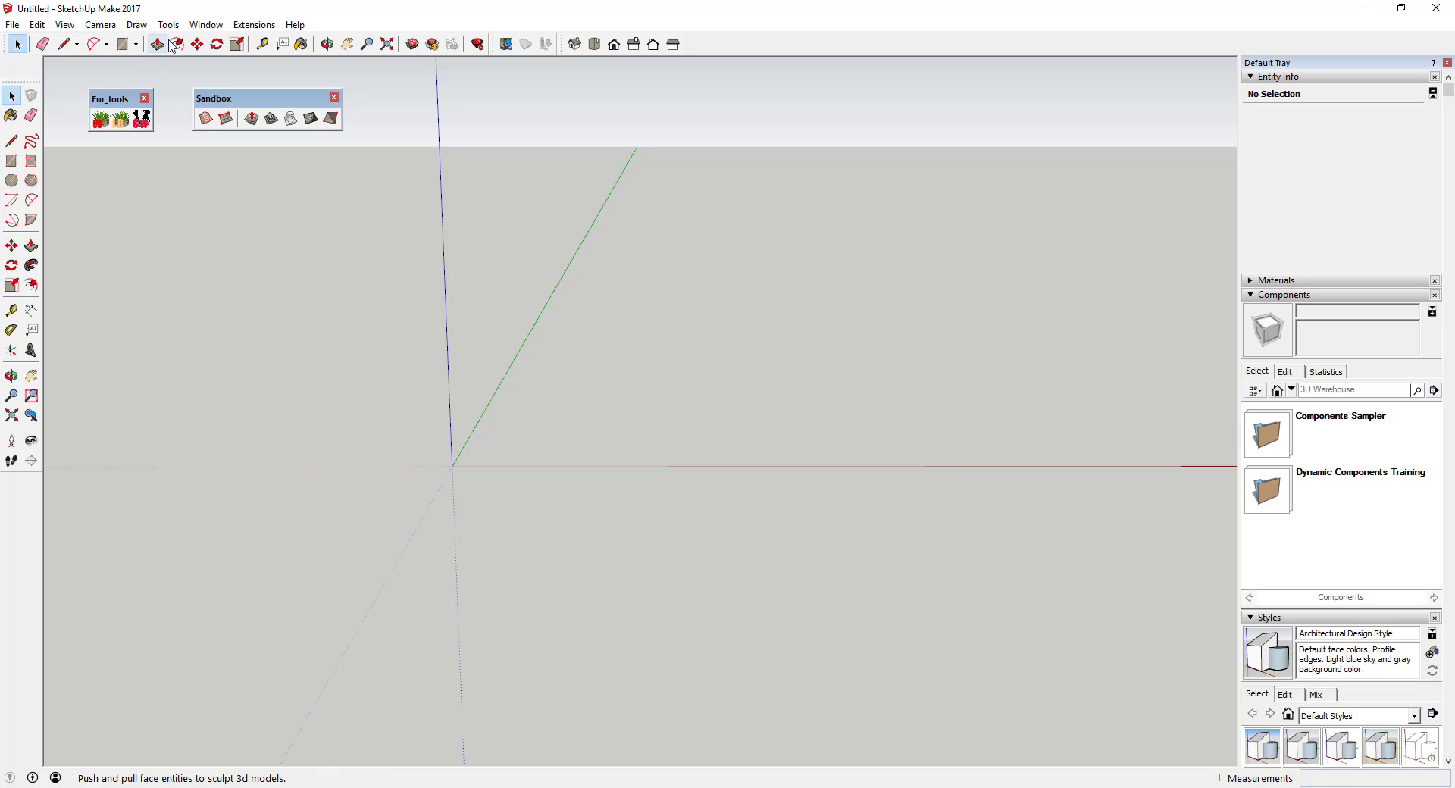
left_click(205, 25)
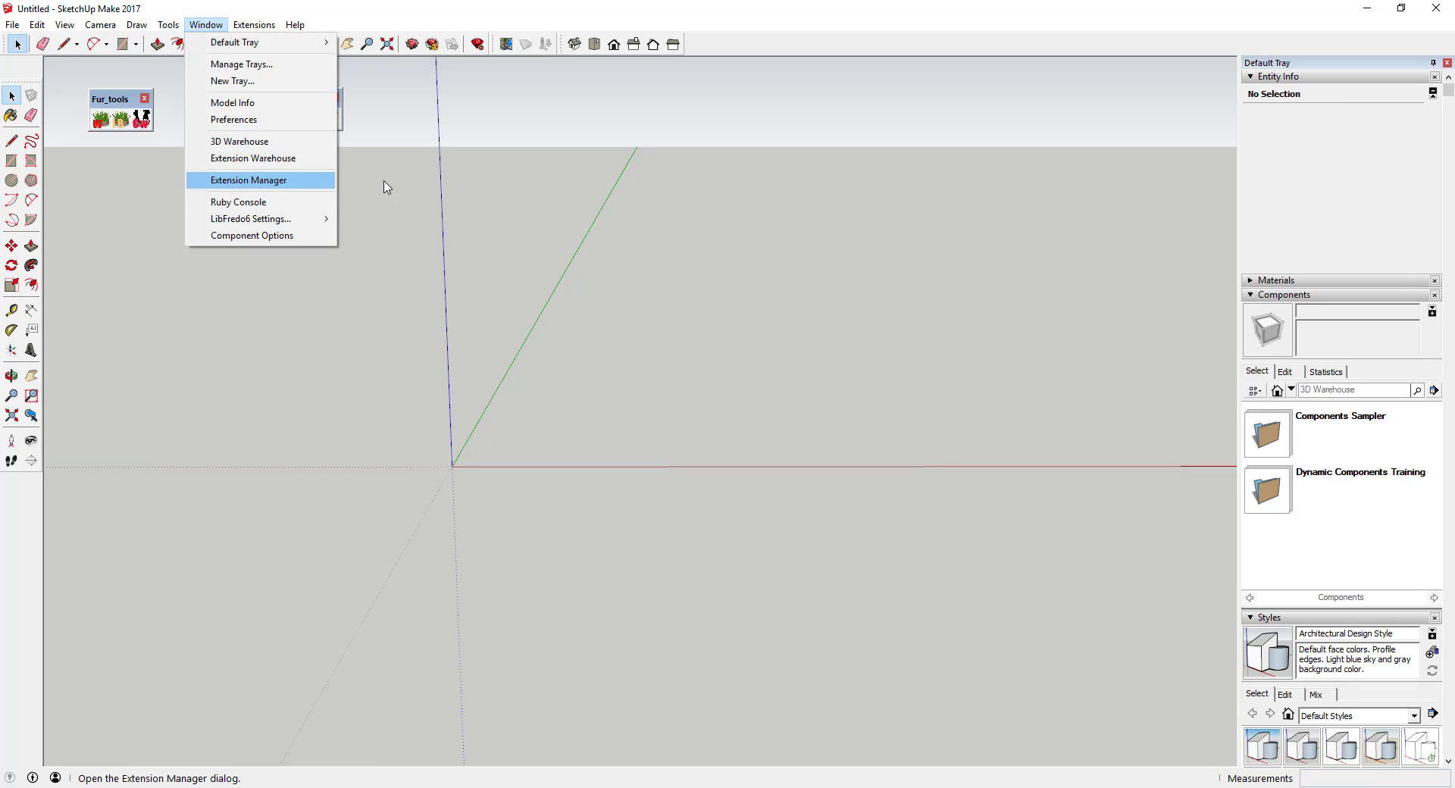
left_click(784, 304)
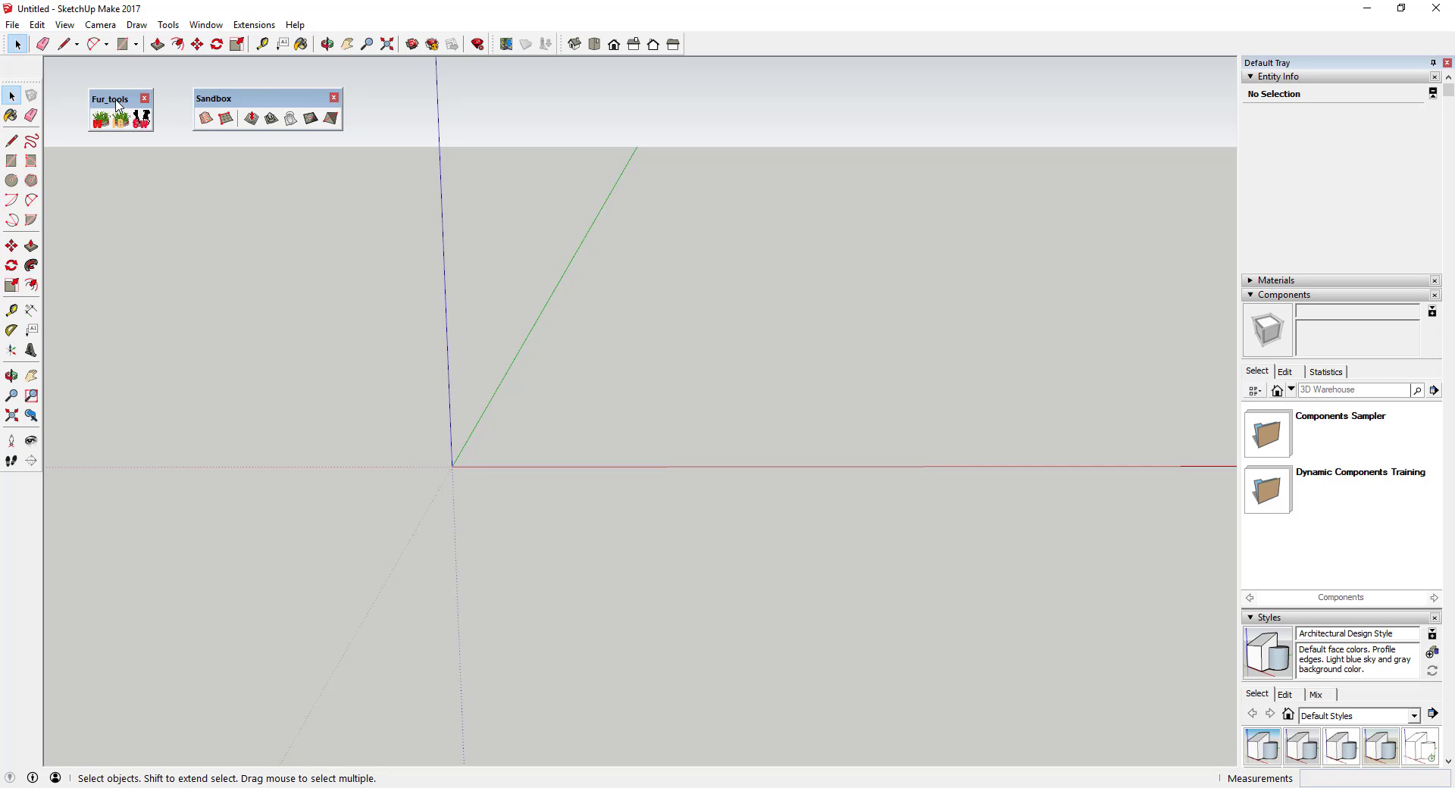
- Create a 500' by 500' sandbox grid from scratch with 10' spacing, starting at the origin and running along the red axis
left_click(227, 120)
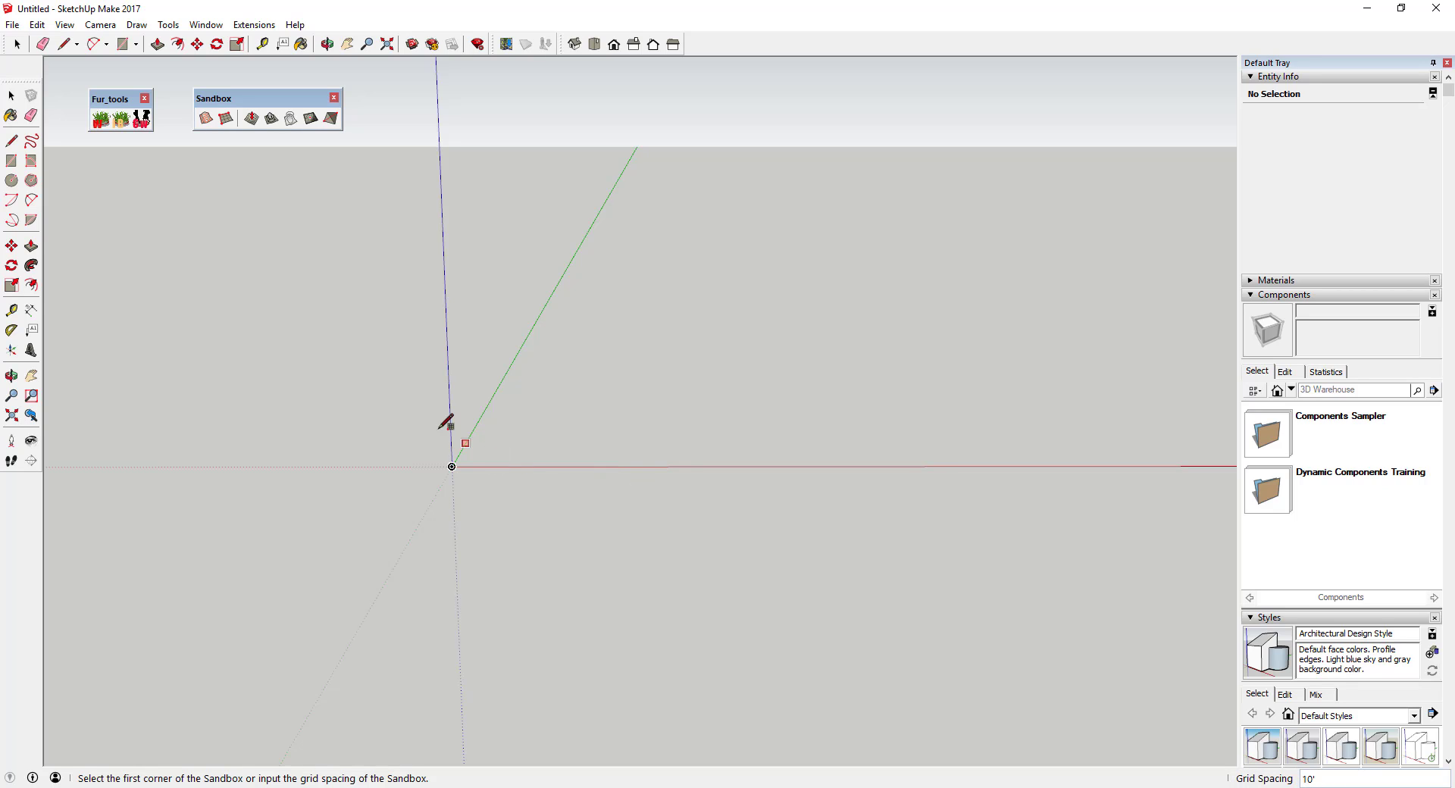
left_click(452, 465)
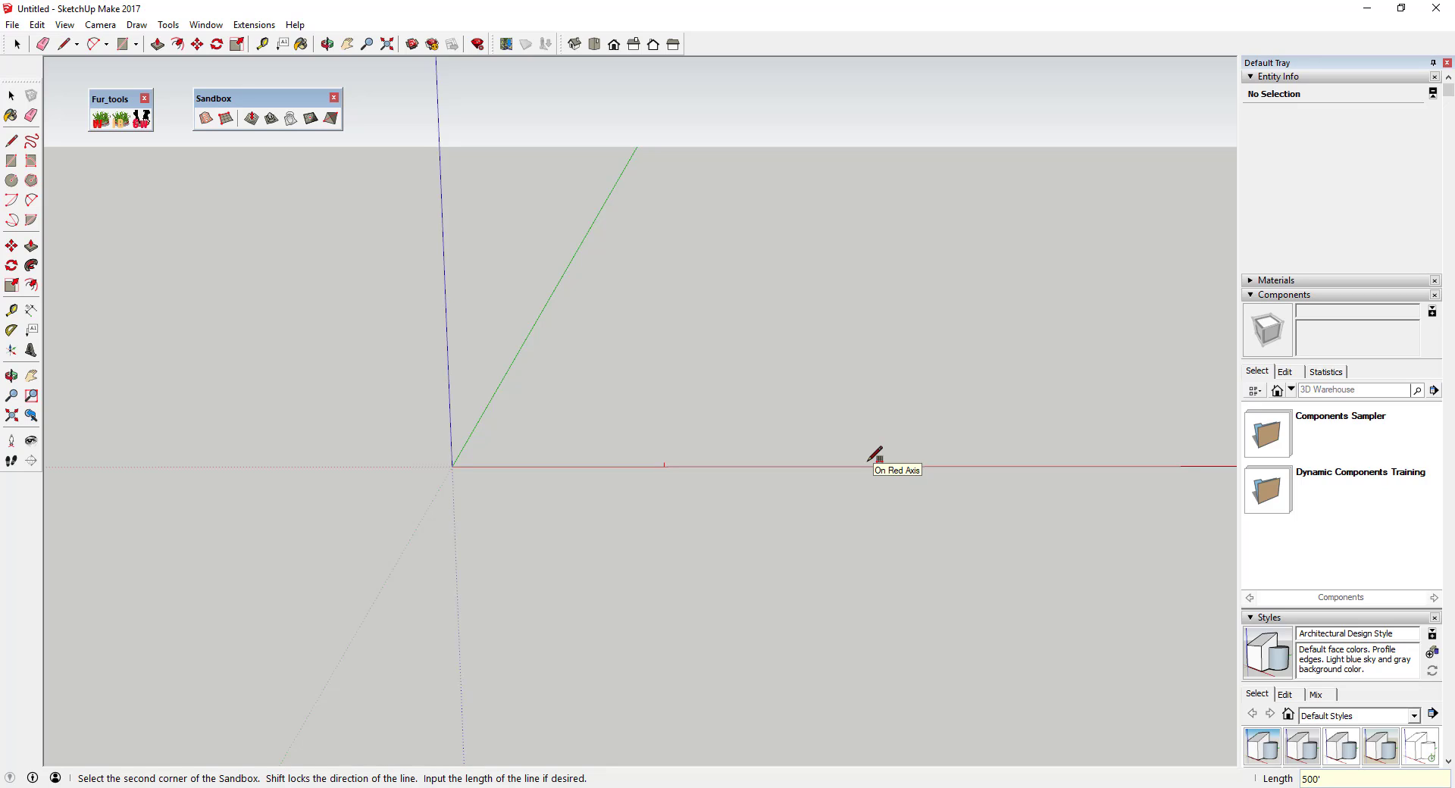
key("Return")
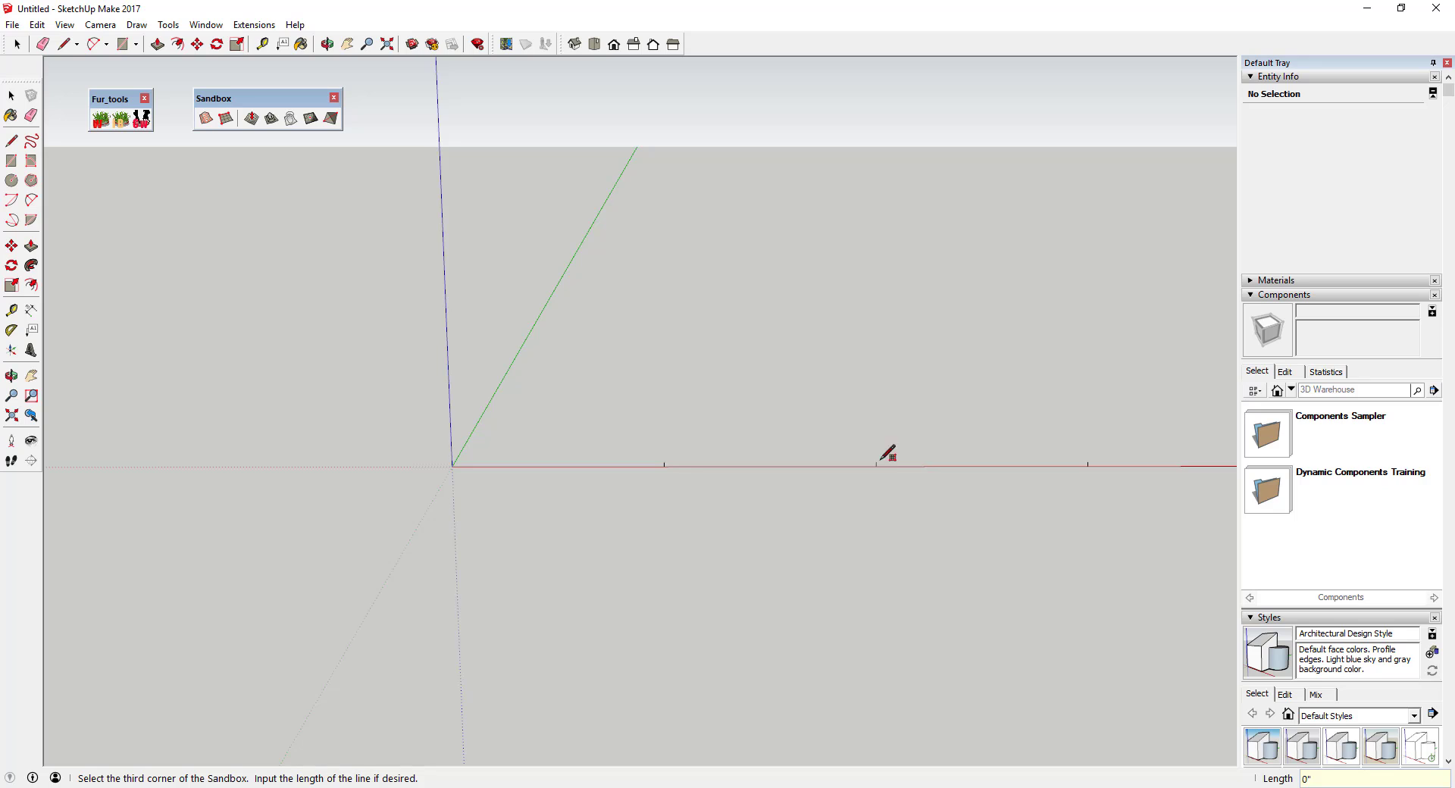
type("500")
key("Return")
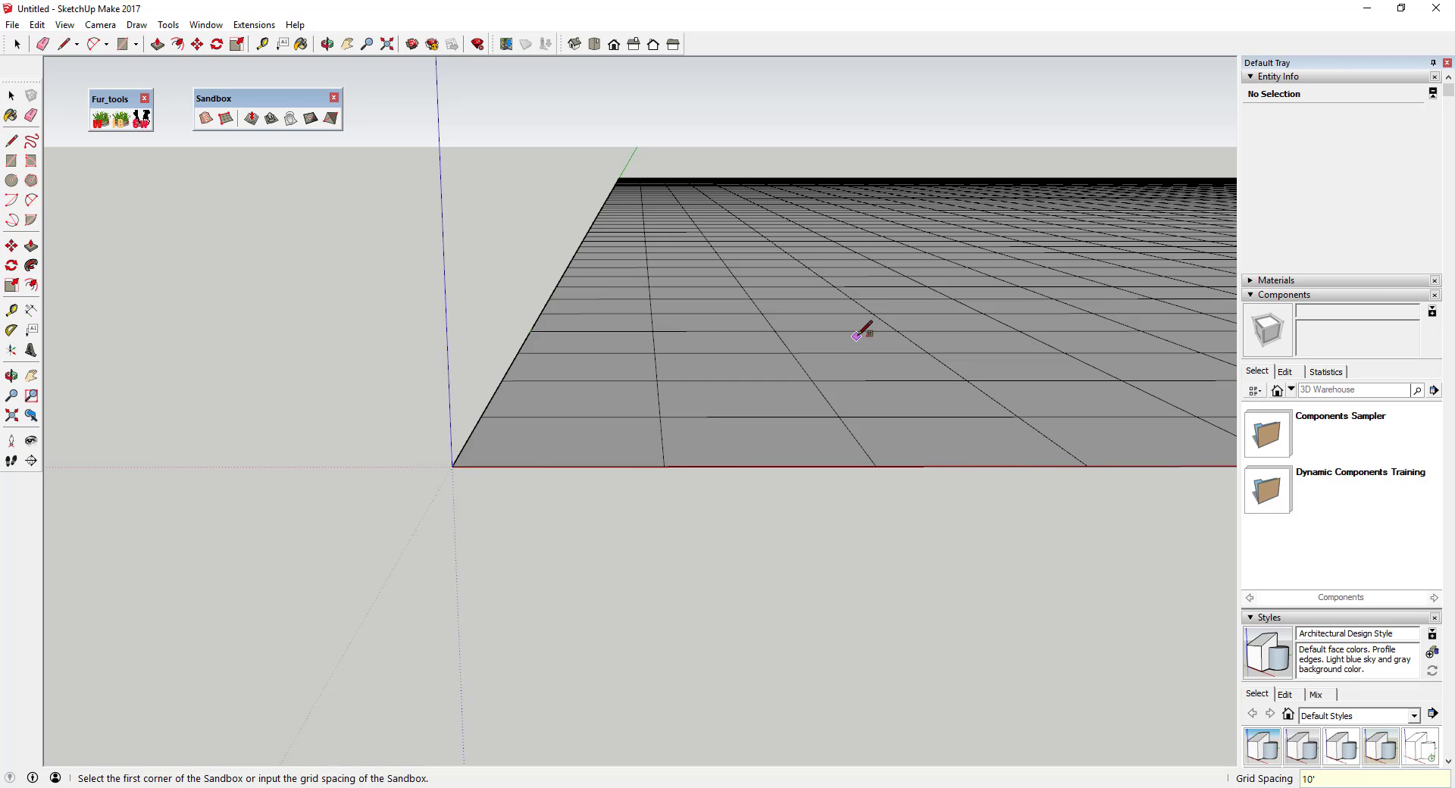
key("space")
- Open the sandbox terrain group for editing, with the whole grid seen at an angle from above
scroll(652, 375, "down", 3)
middle_click_drag(598, 354, 909, 357)
scroll(398, 558, "up", 3)
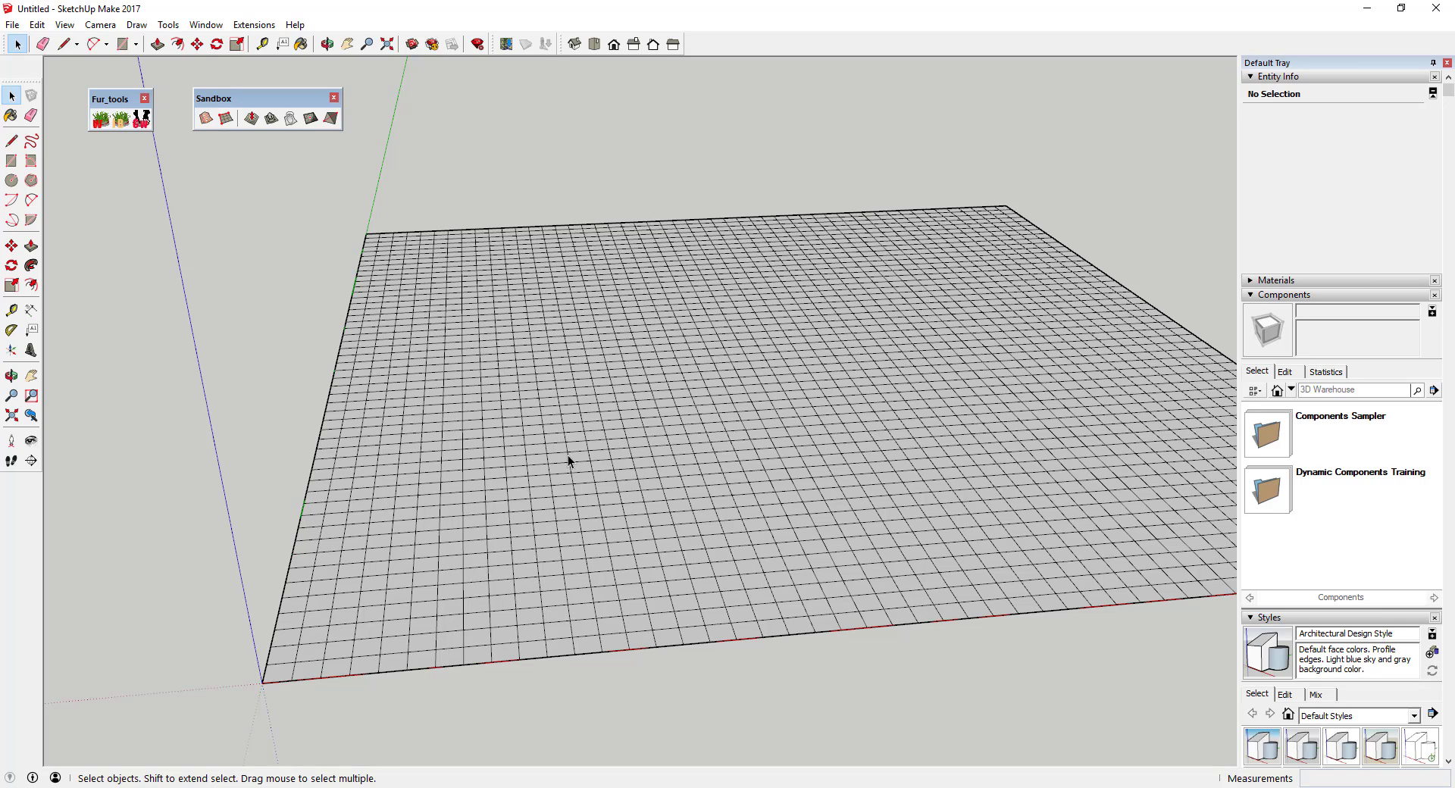
left_click(625, 413)
middle_click_drag(625, 413, 779, 385)
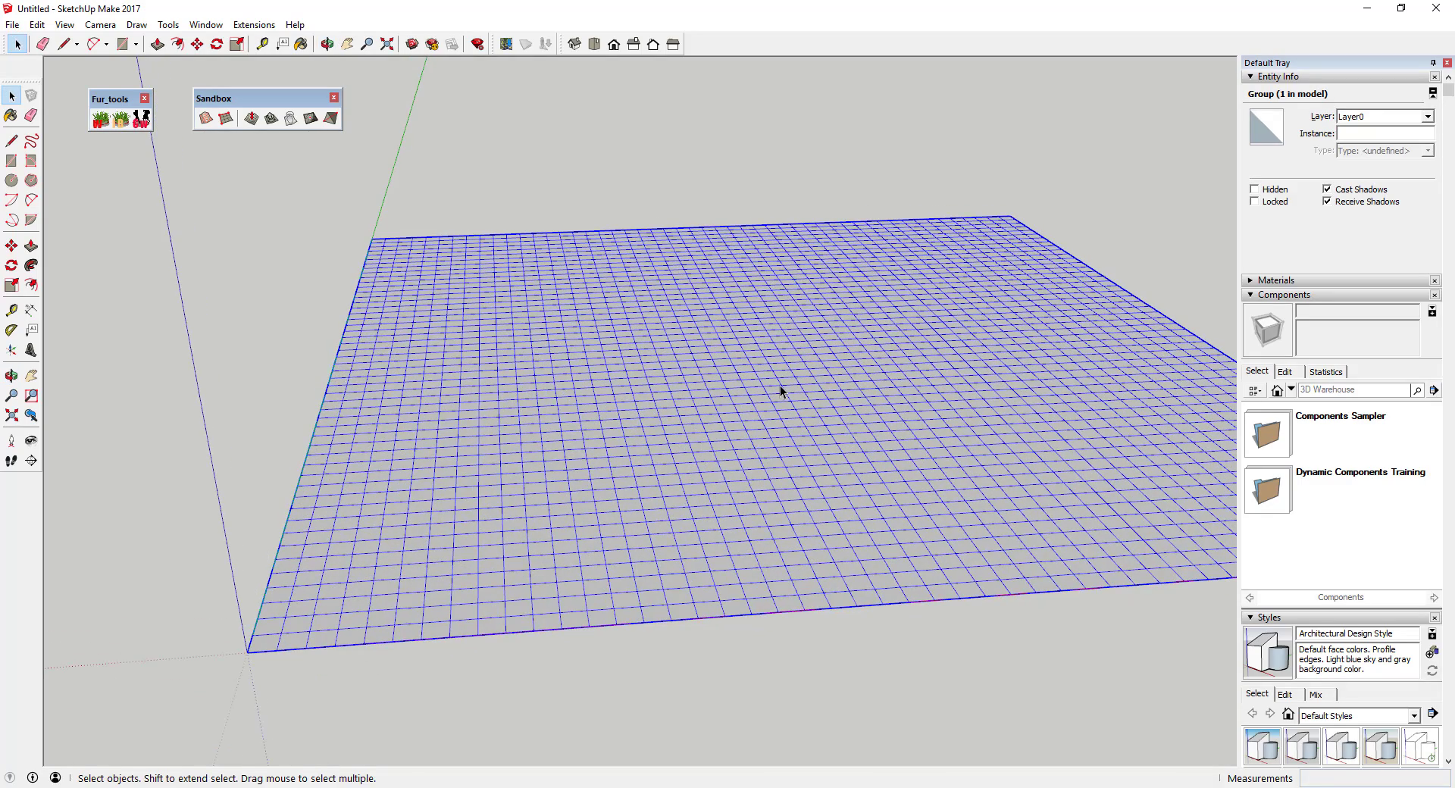
double_click(780, 385)
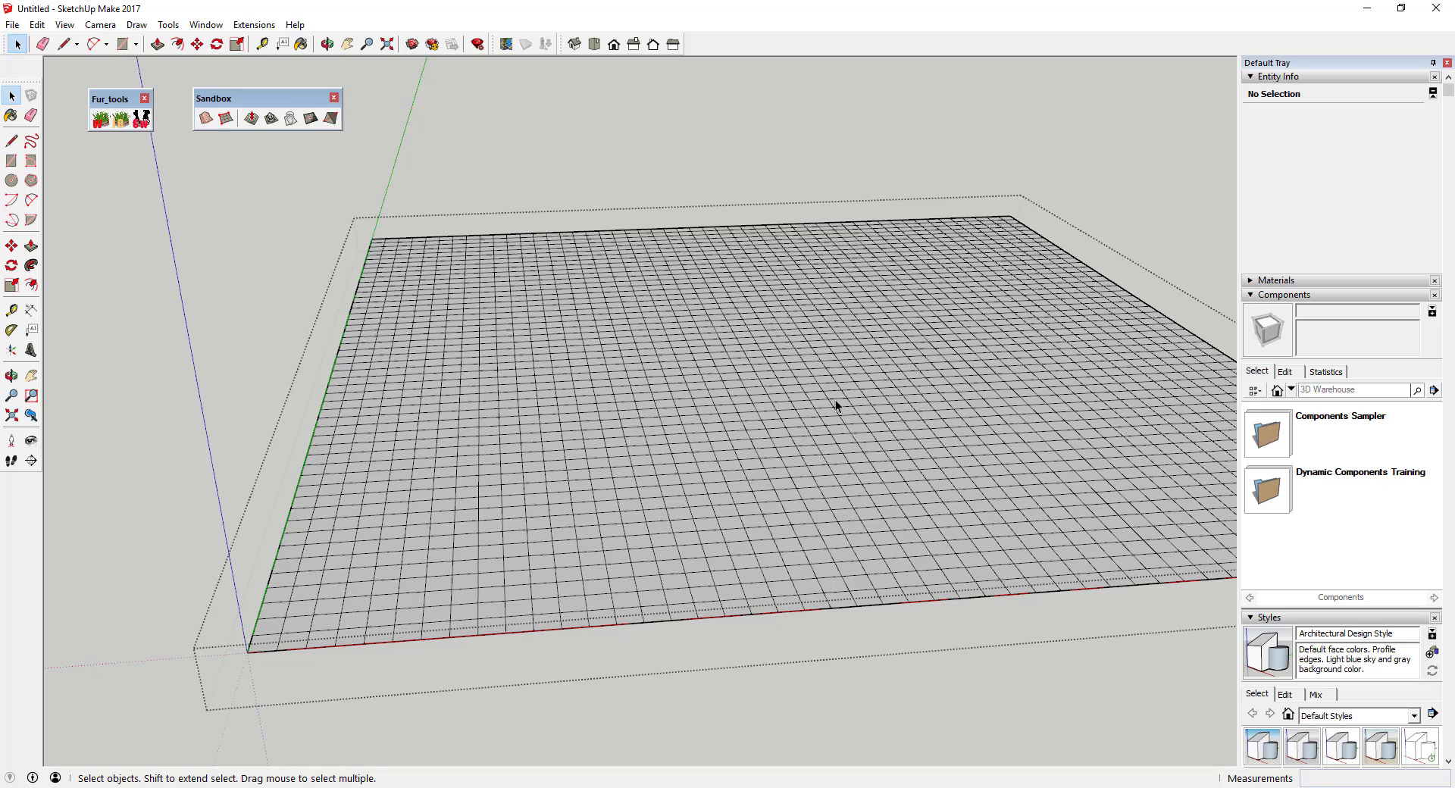
left_click(840, 375)
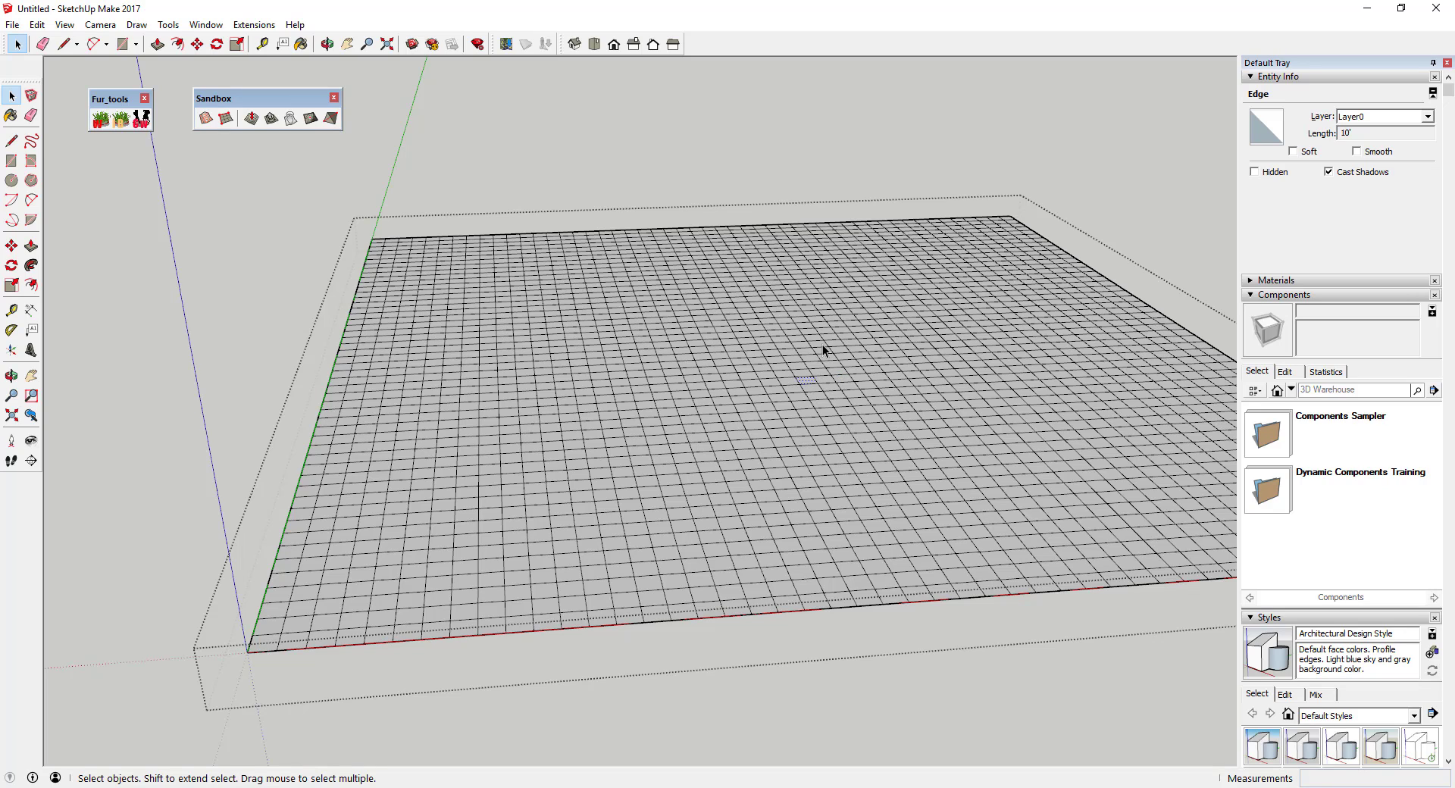
left_click(739, 342)
left_click(252, 121)
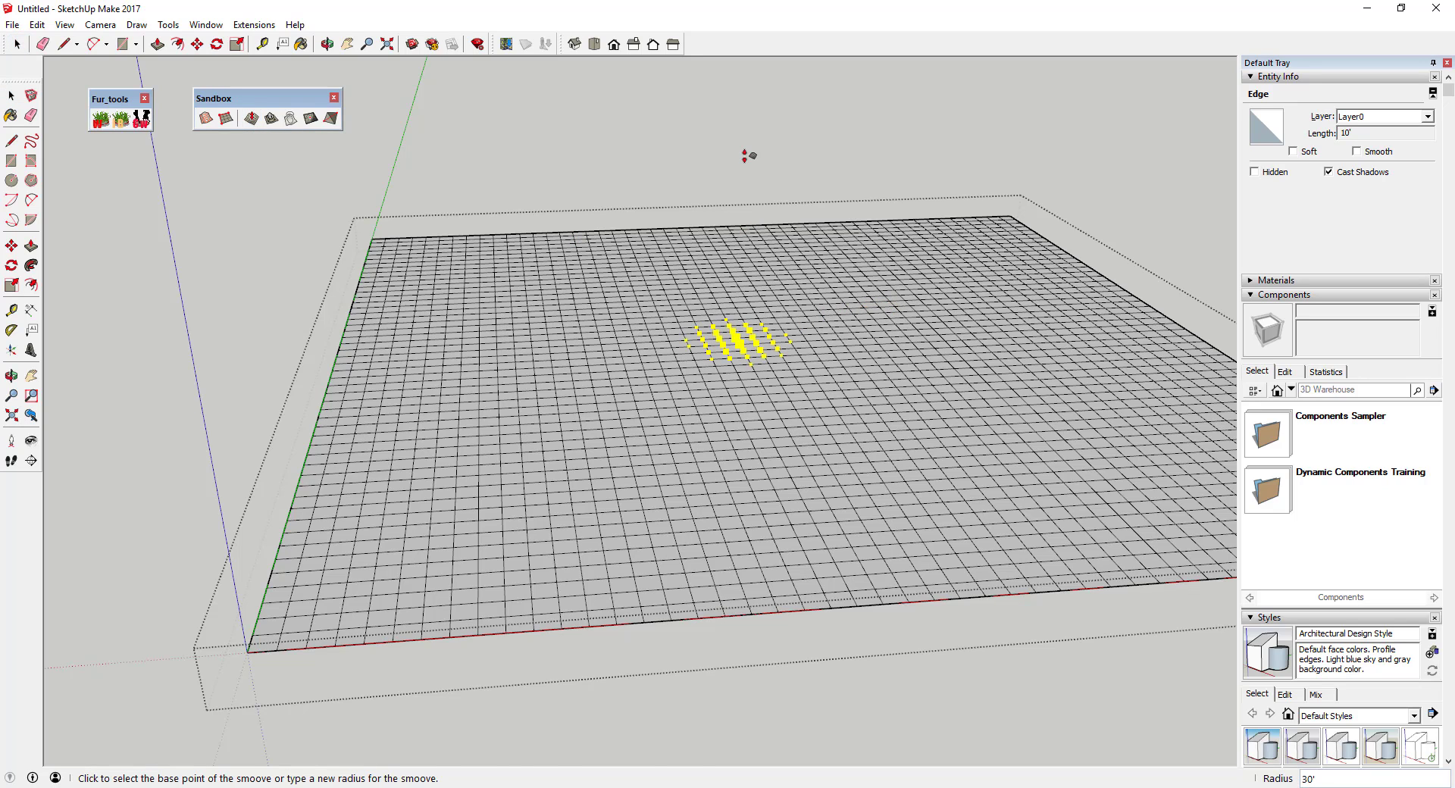
left_click(748, 154)
key("Escape")
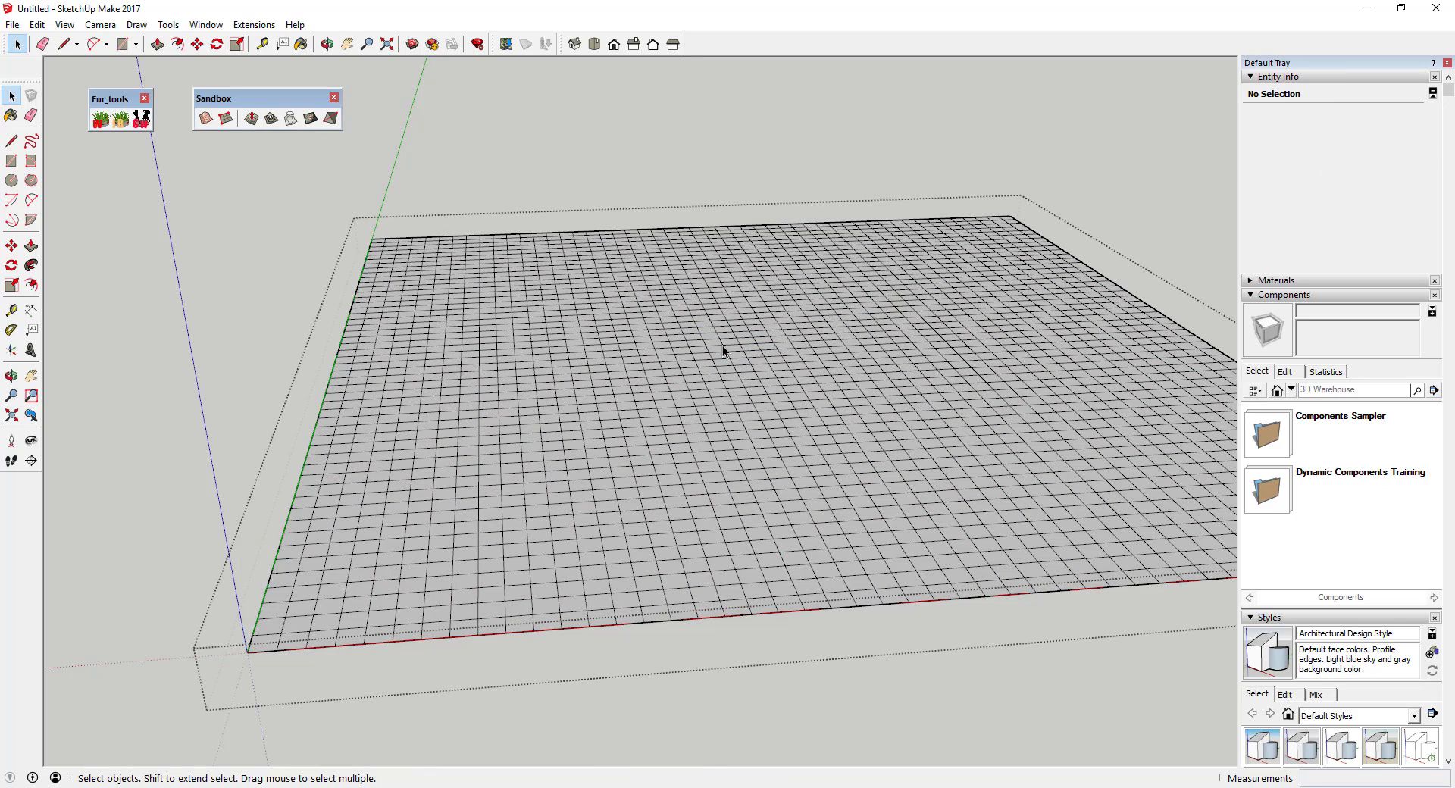
- Smoove a small hill upward at the far corner of the grid, opposite the origin, with a 30' radius
left_click(251, 118)
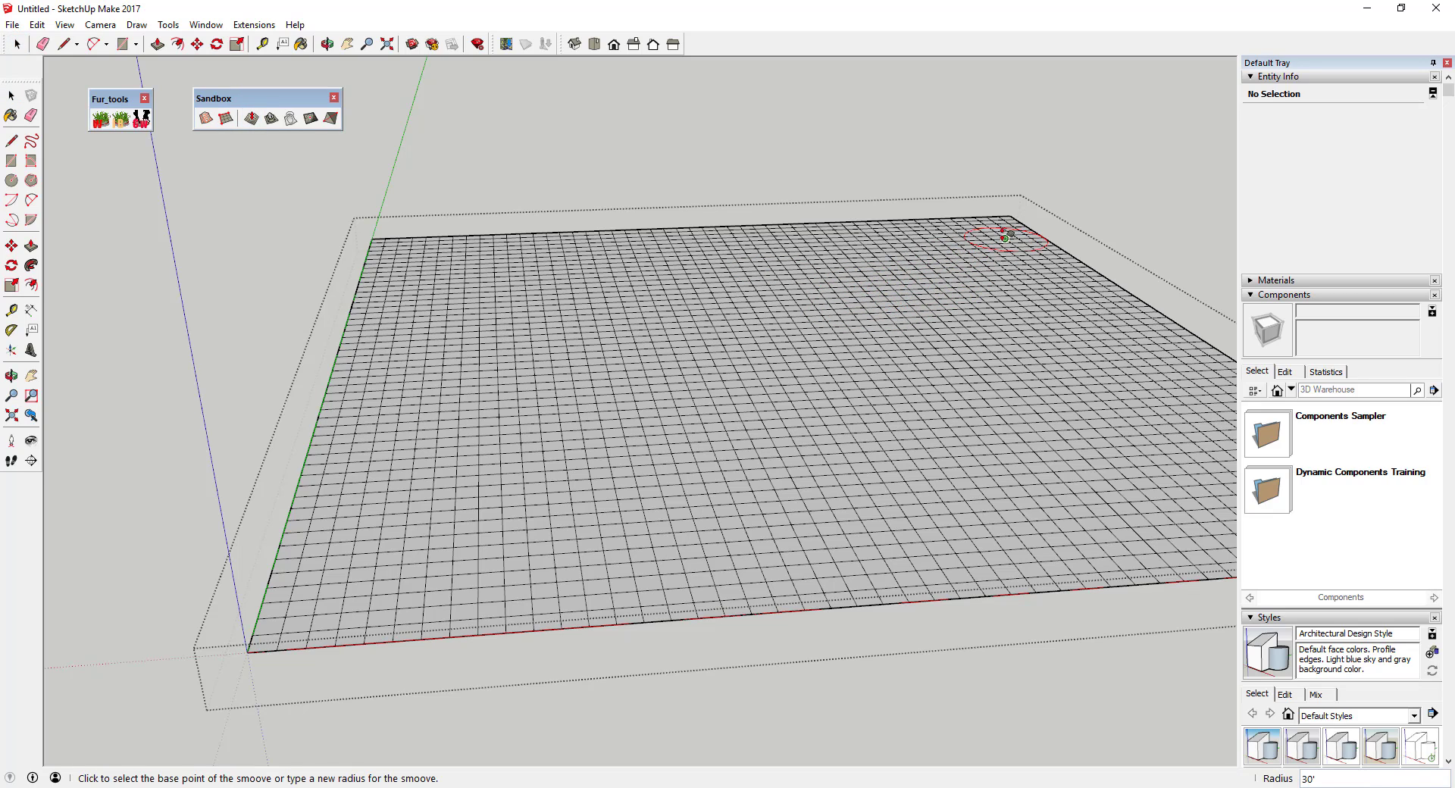
left_click(1004, 215)
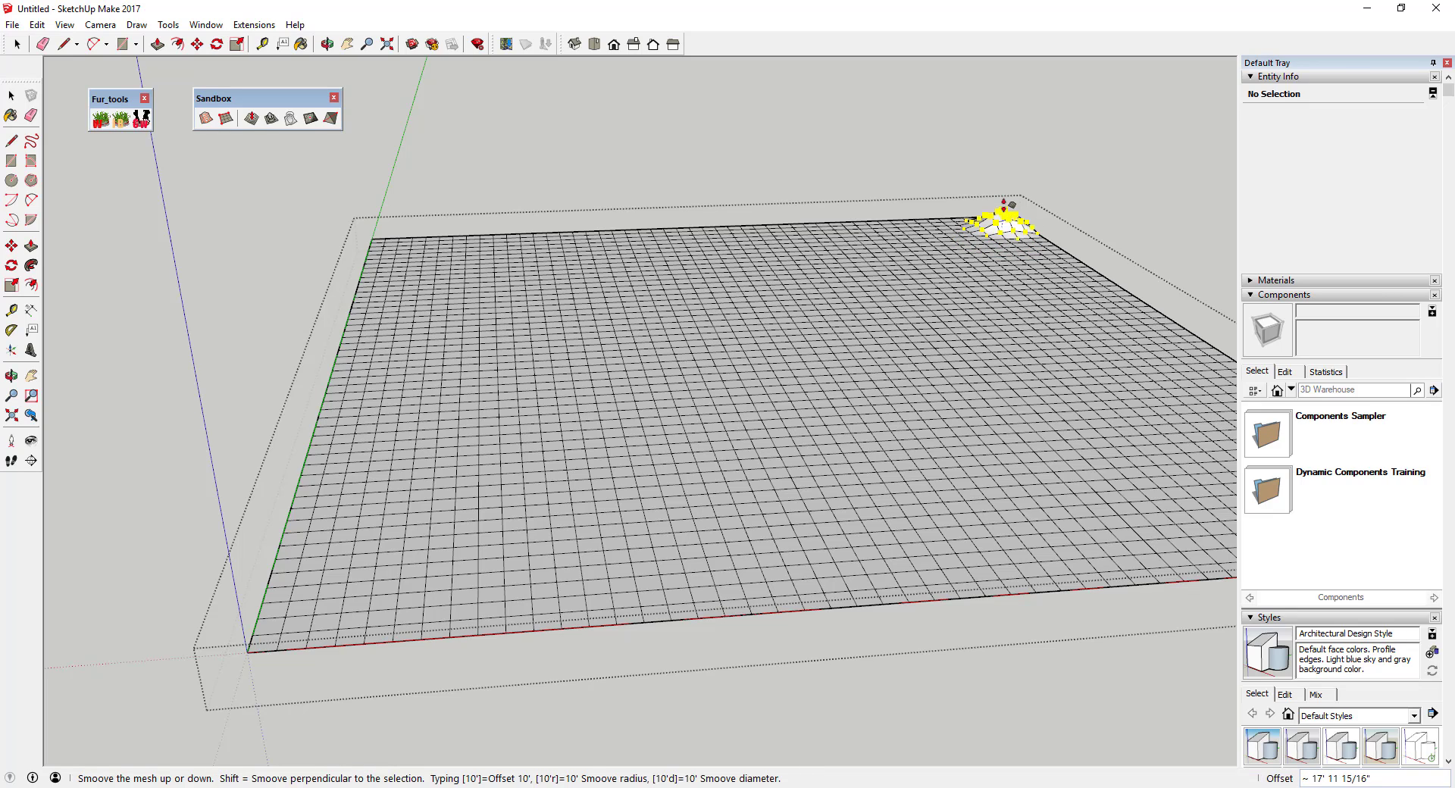
left_click(1005, 198)
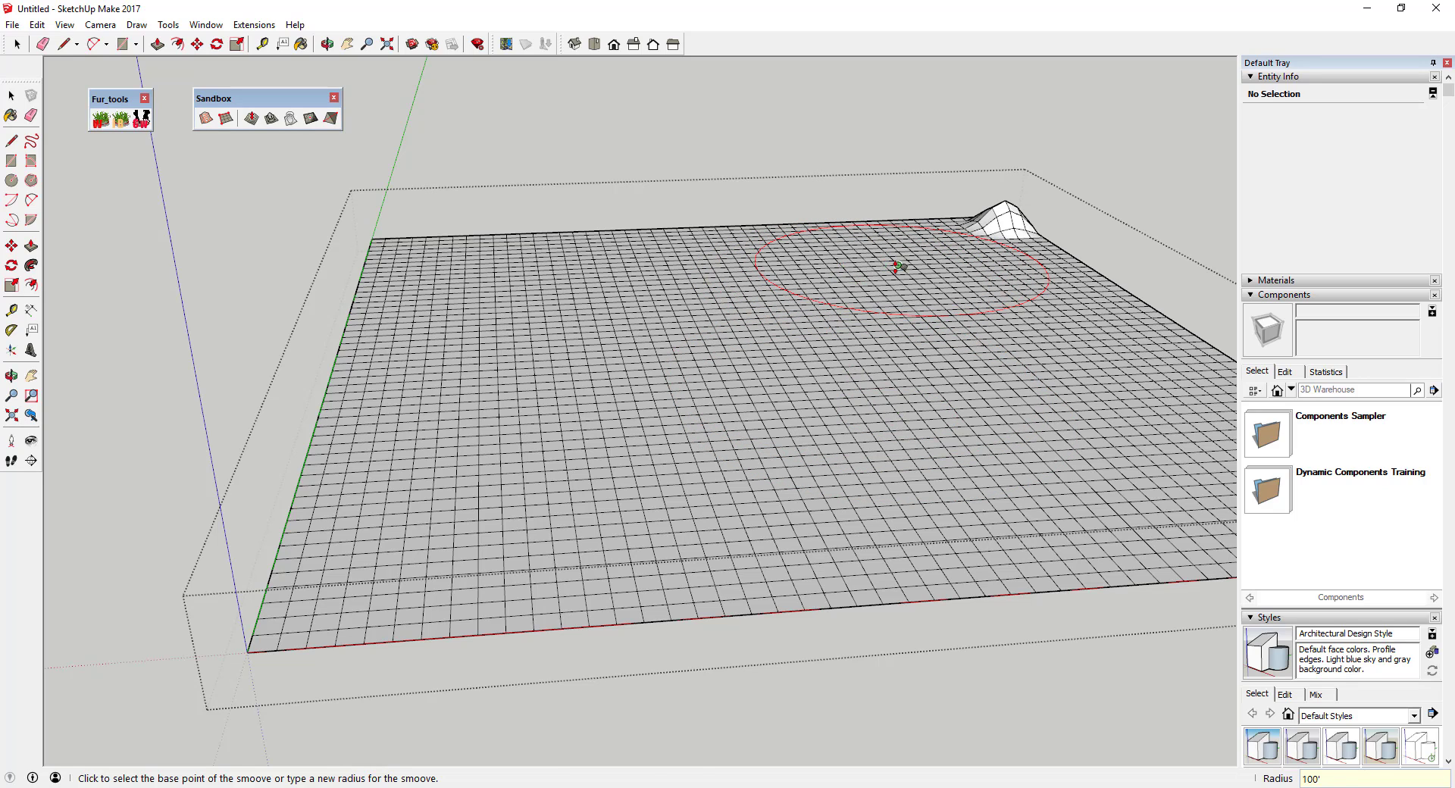
- Set the Smoove radius to 100' and raise two neighbouring hills along the back of the grid, the second about 40' high
left_click(896, 265)
left_click(902, 199)
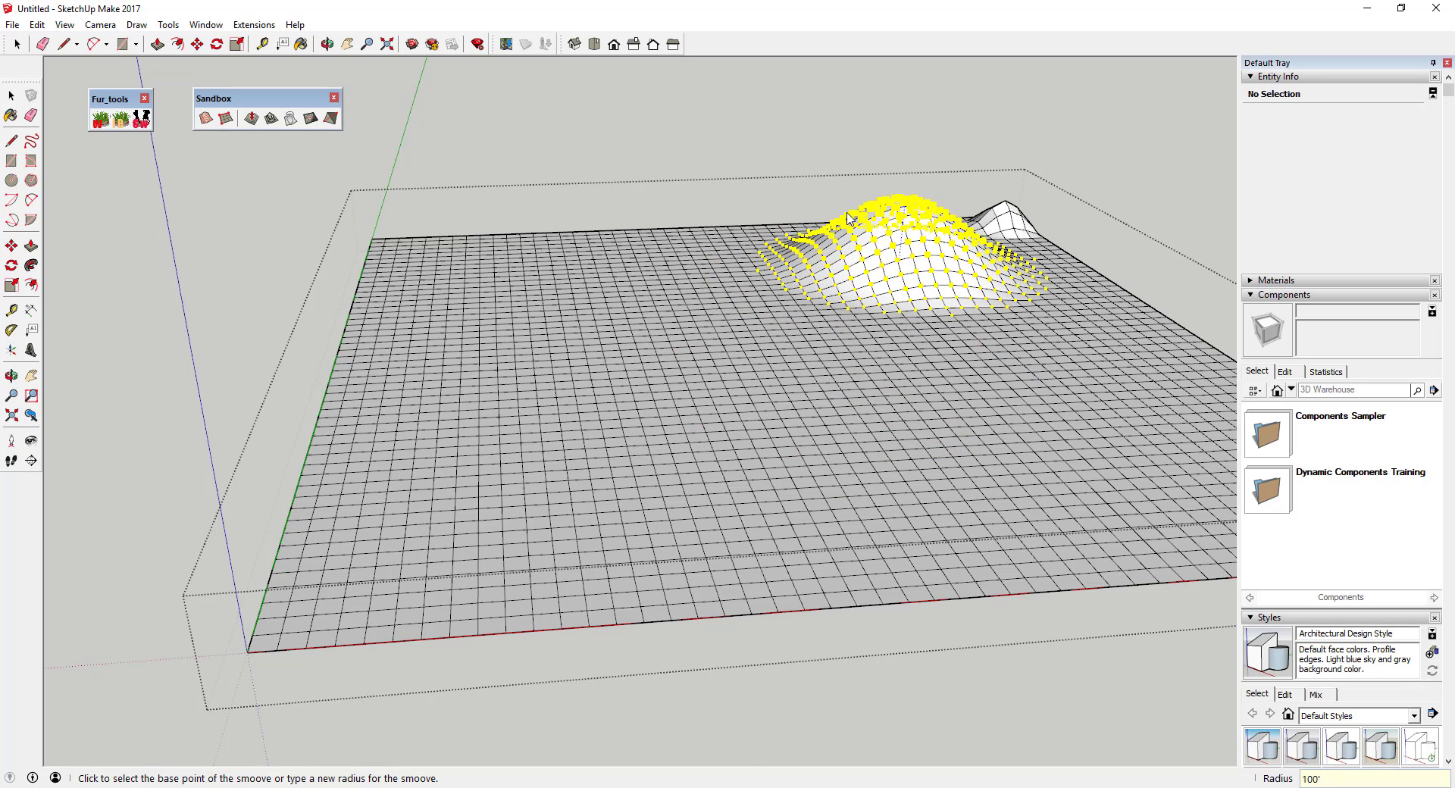
left_click(711, 261)
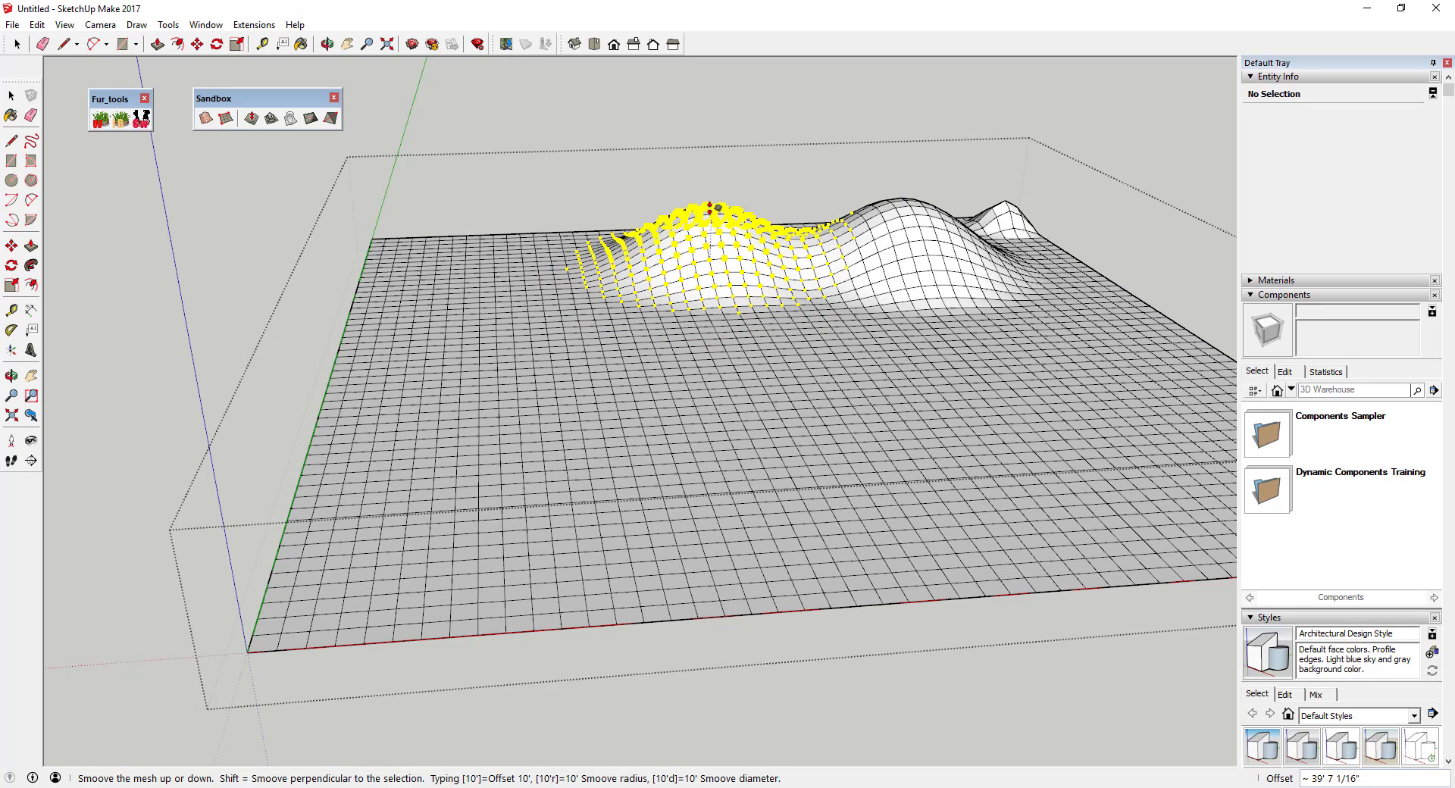
left_click(708, 212)
- Raise a row of three more hills with the 100' Smoove radius across the middle of the grid, from the green-axis side outward
left_click(528, 311)
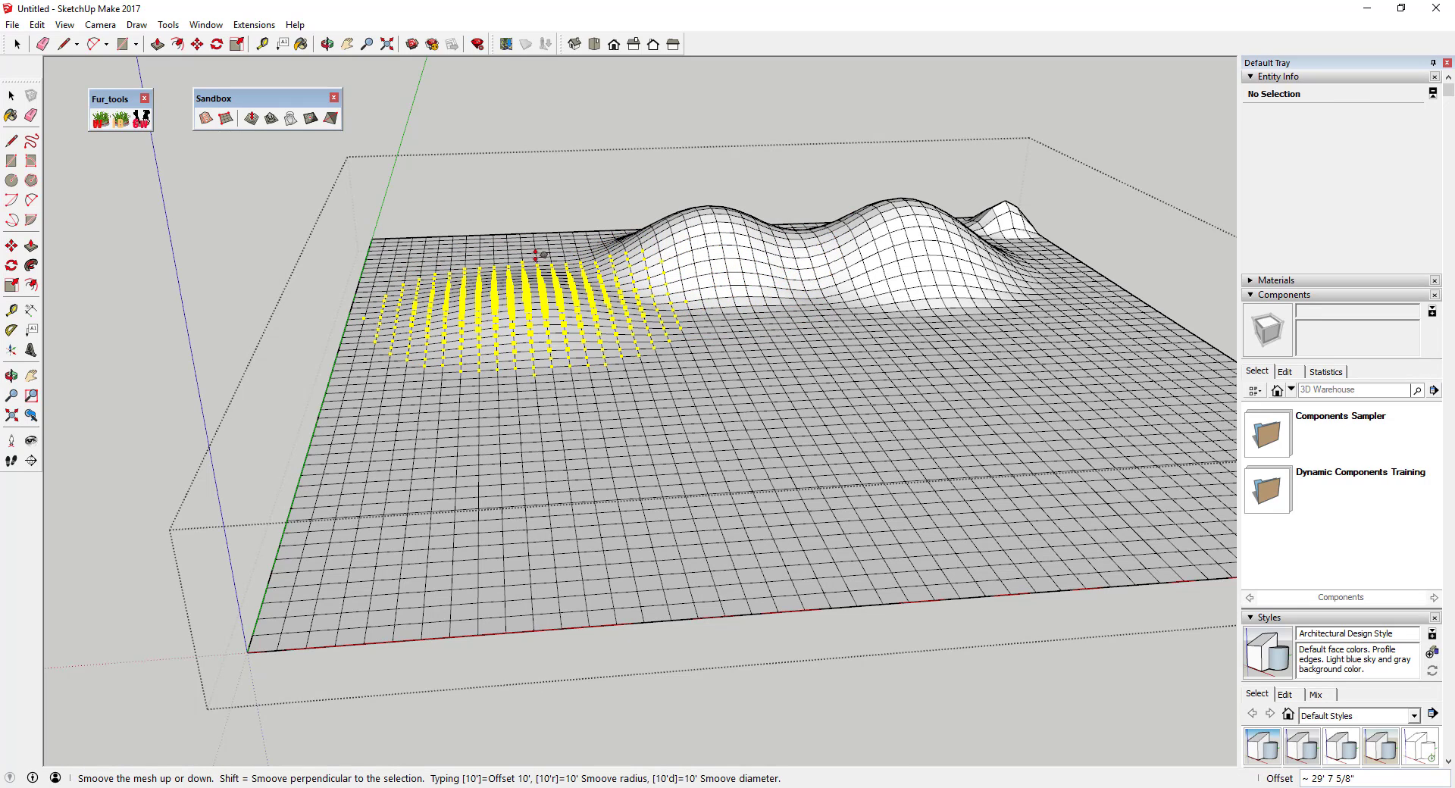
key("Escape")
left_click(516, 325)
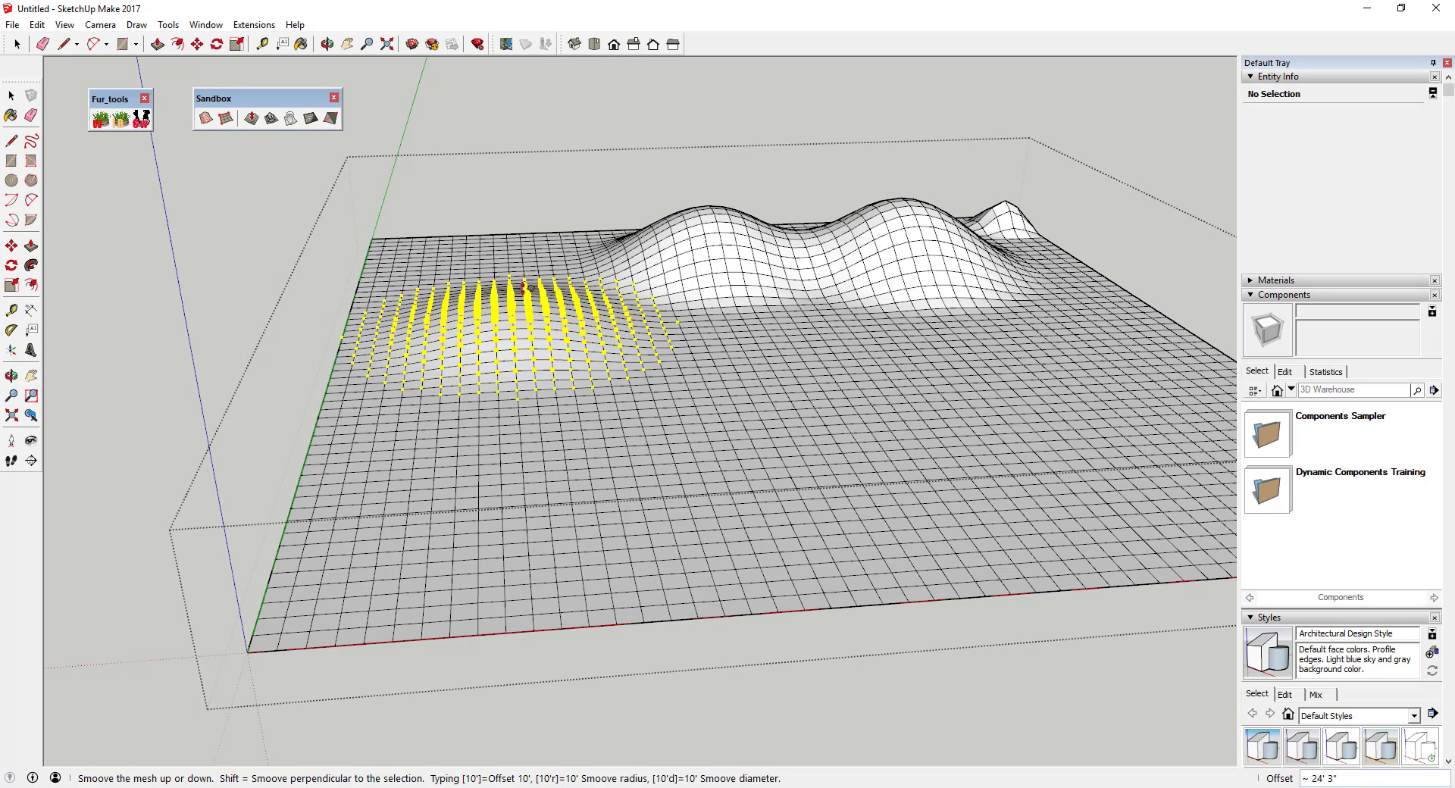
left_click(523, 292)
left_click(819, 362)
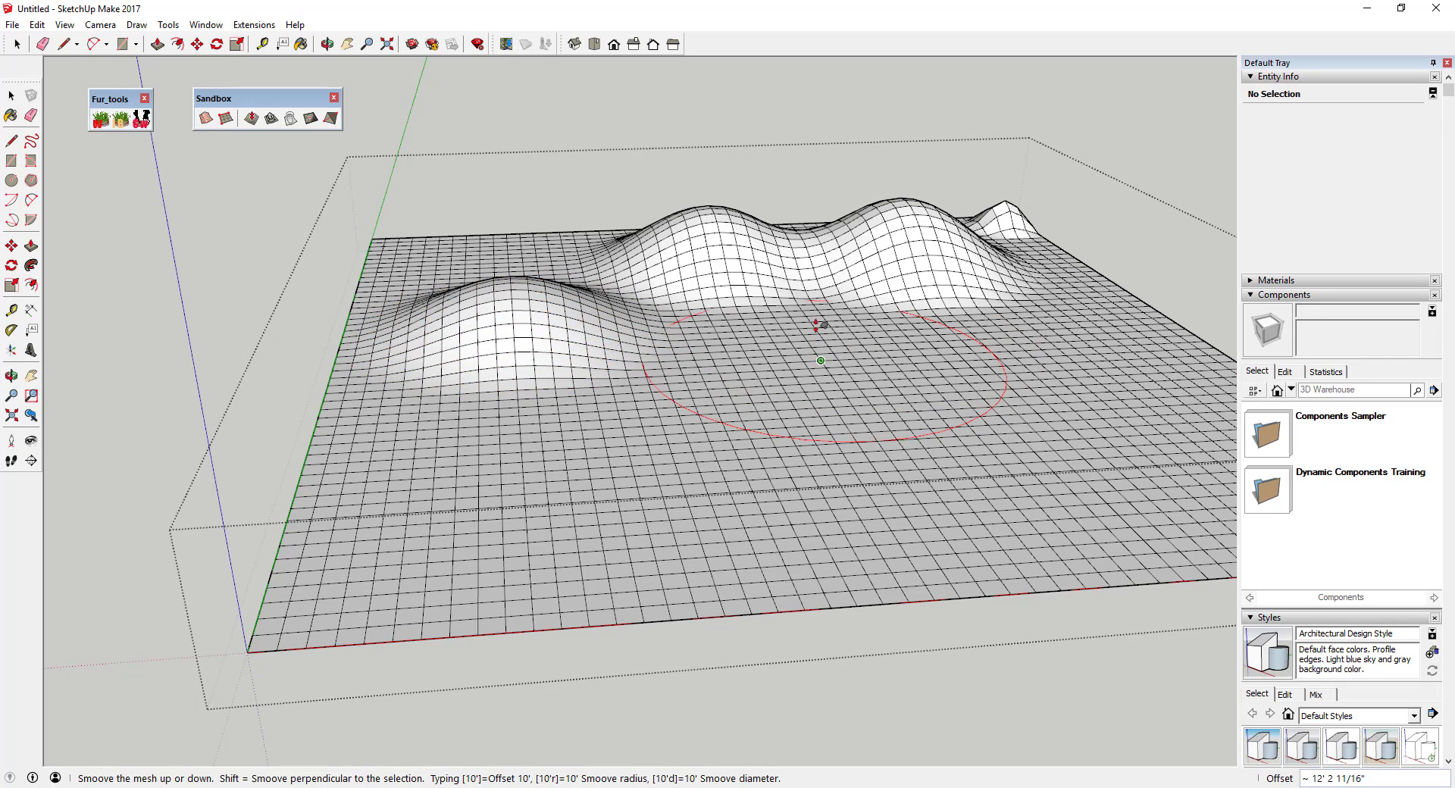
left_click(818, 311)
left_click(1121, 397)
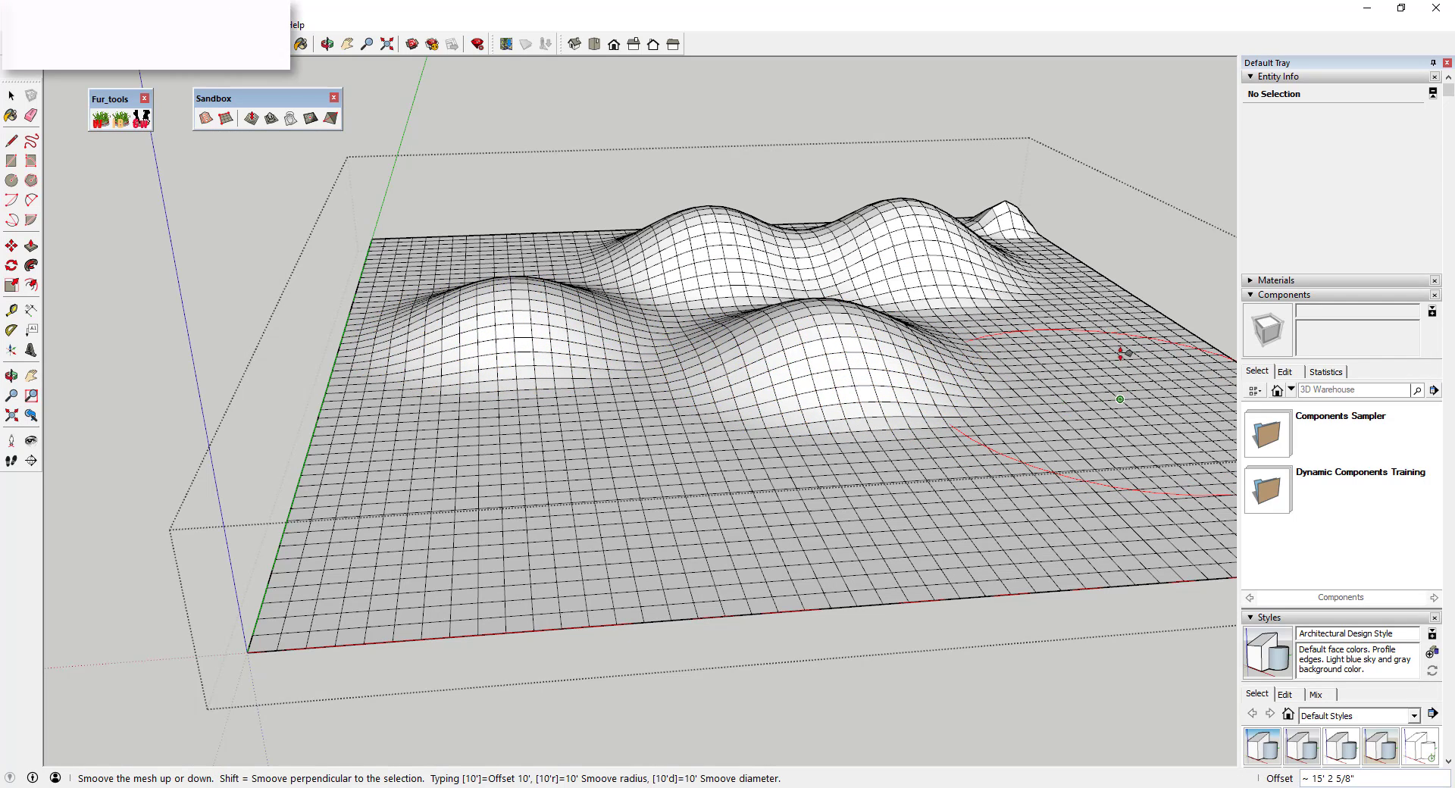
left_click(1120, 345)
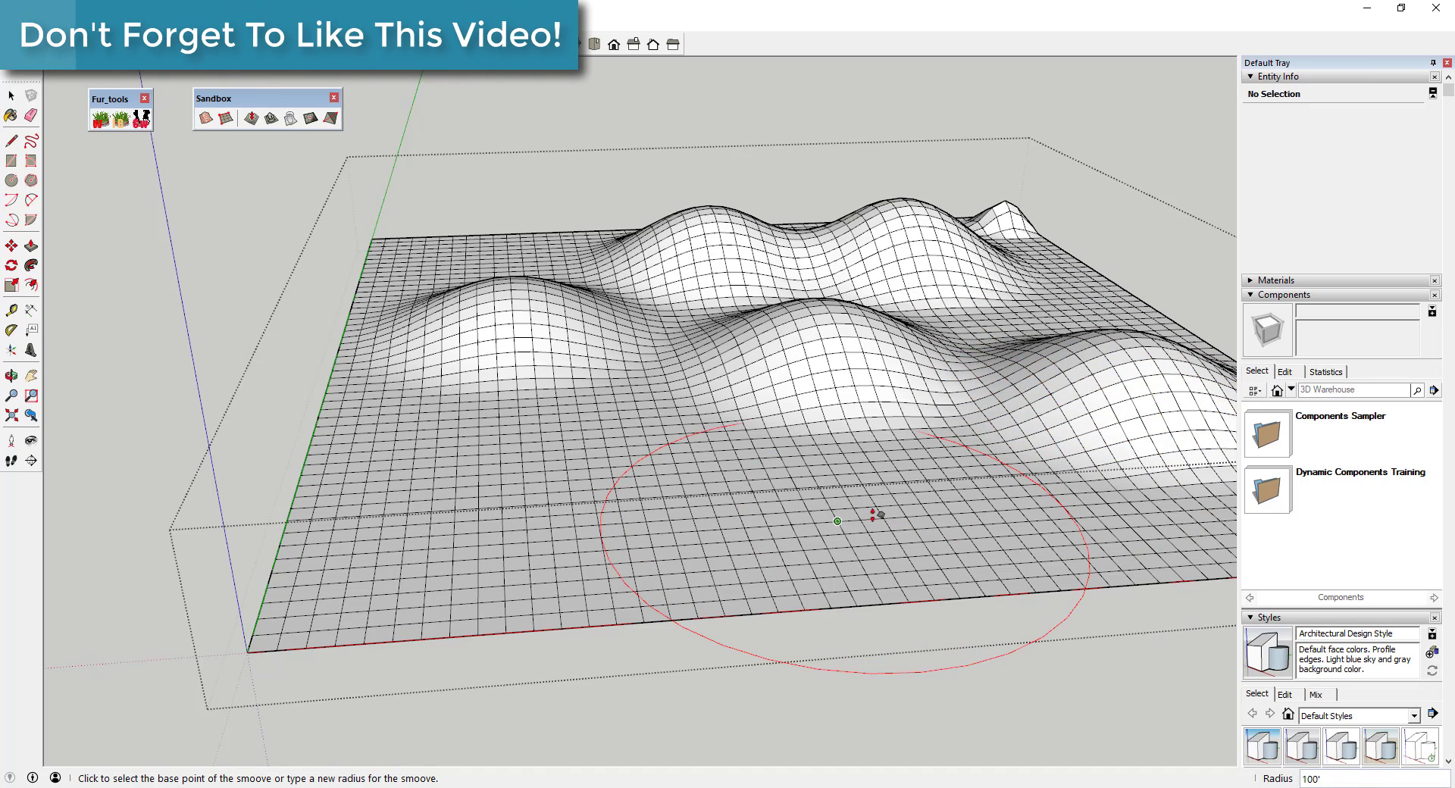
- Smoove a valley about 13' deep near the middle of the front edge and a hill about 24' high near the origin corner
left_click(914, 513)
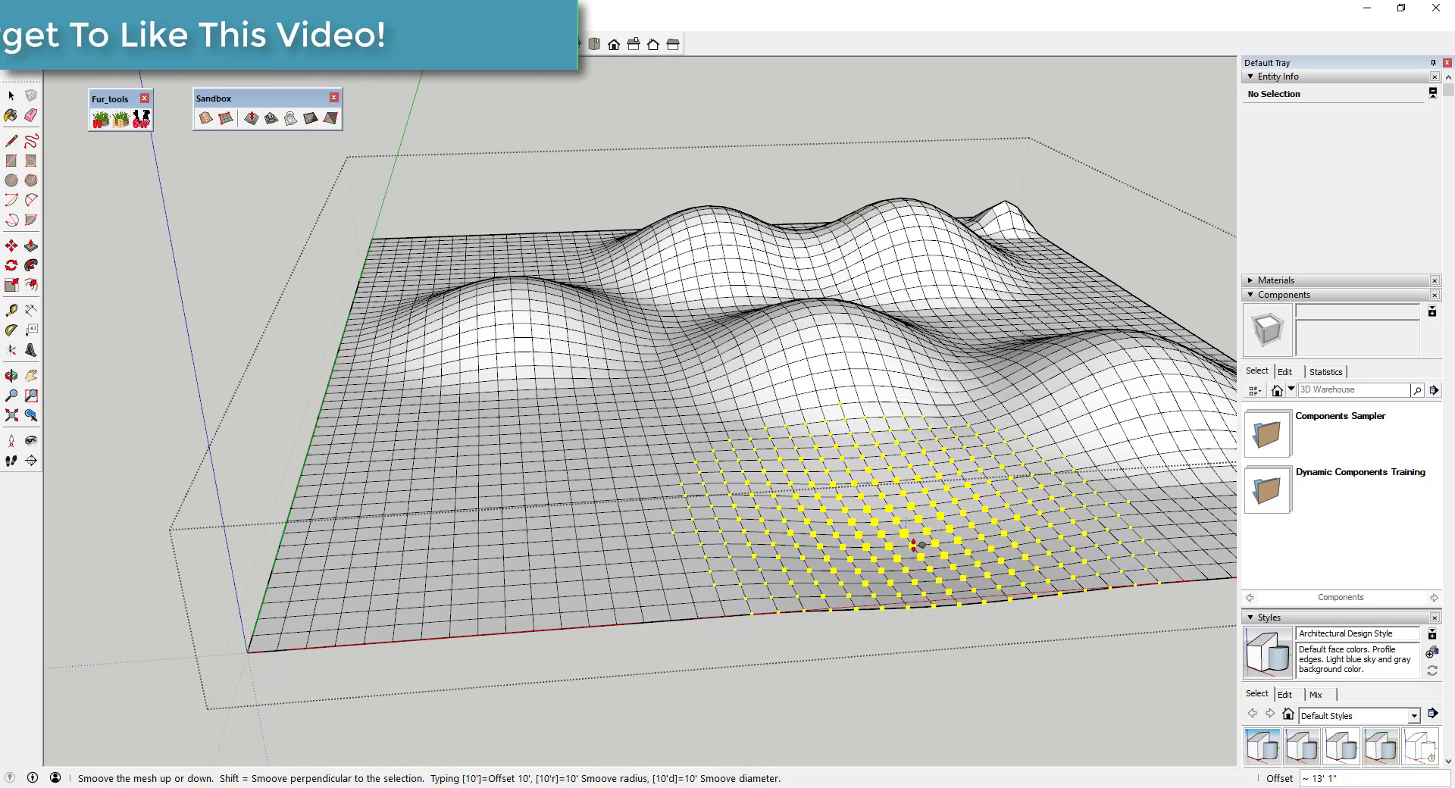
left_click(917, 536)
left_click(508, 485)
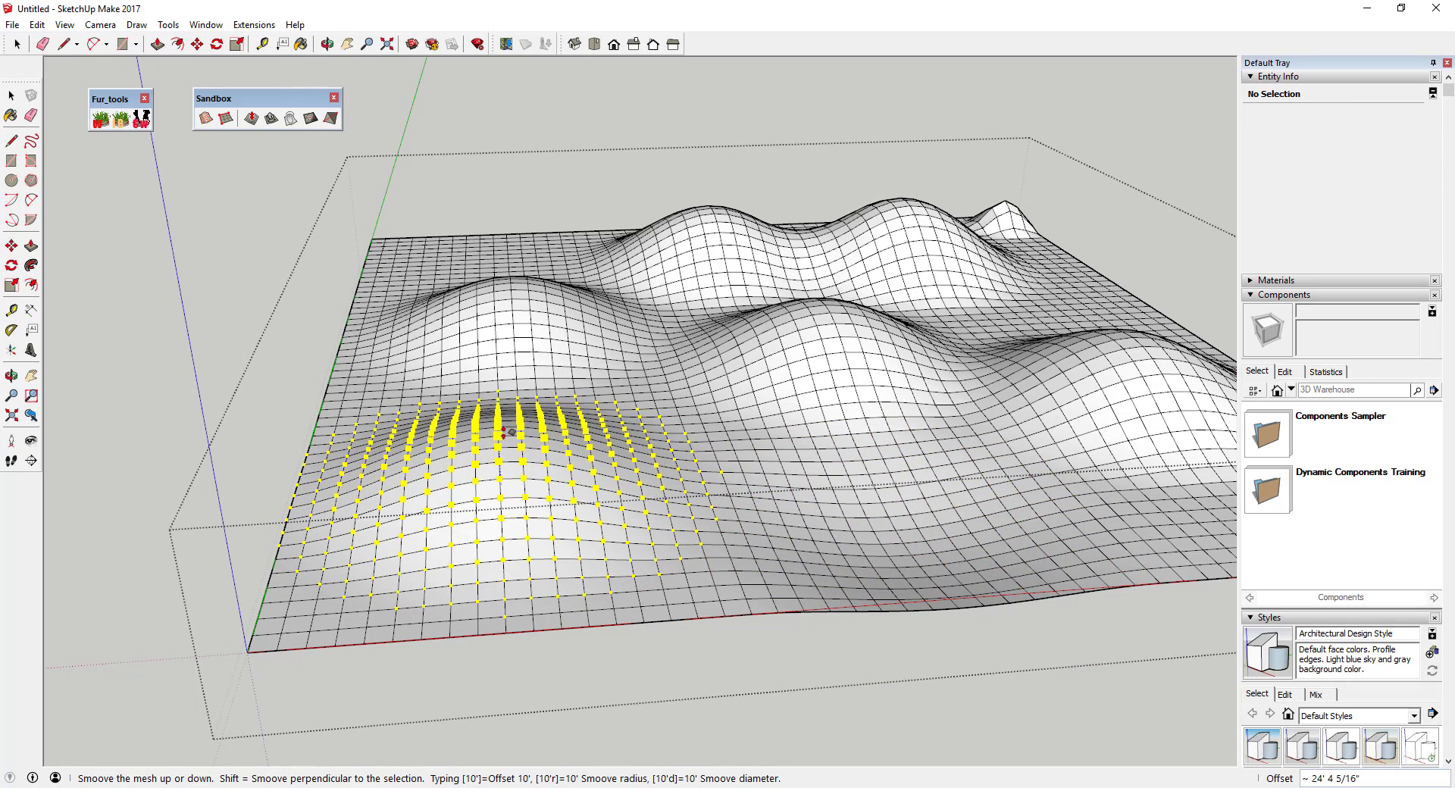
left_click(508, 421)
- Raise a low hill at the far corner on the green axis and close the terrain group
left_click(451, 252)
left_click(452, 241)
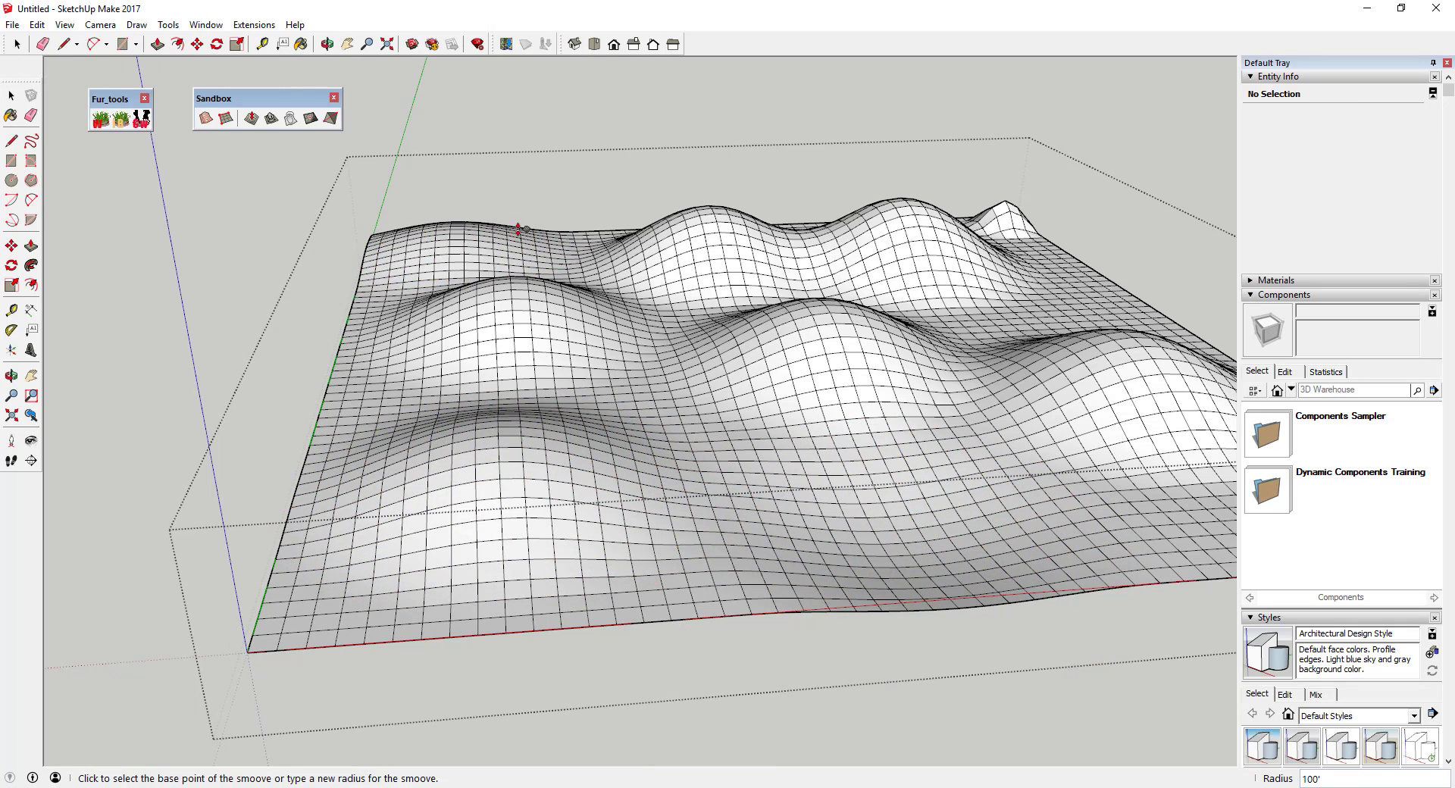
key("space")
middle_click_drag(1097, 291, 700, 420)
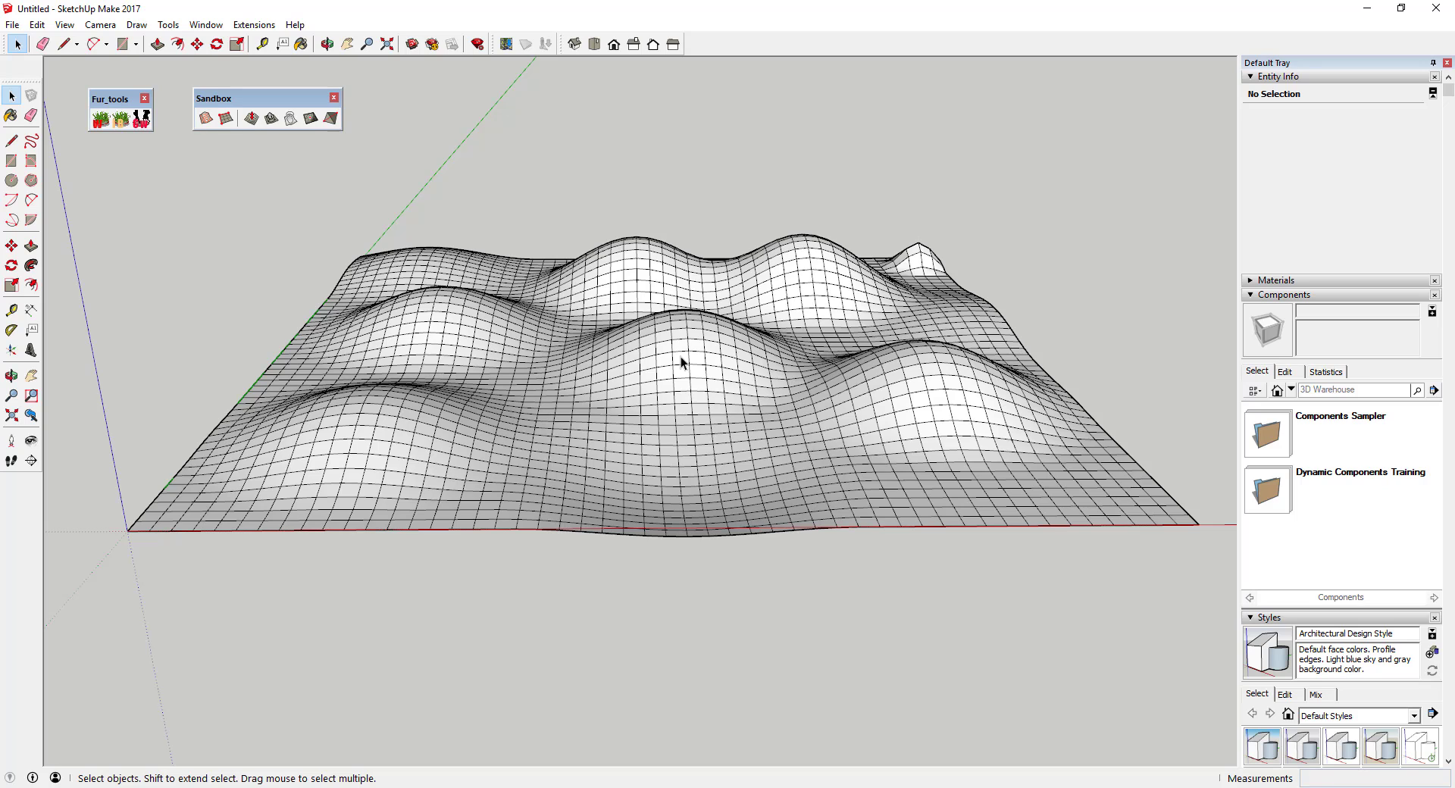
- Open 3D Warehouse to get models and search its collections for "2d trees"
left_click(12, 25)
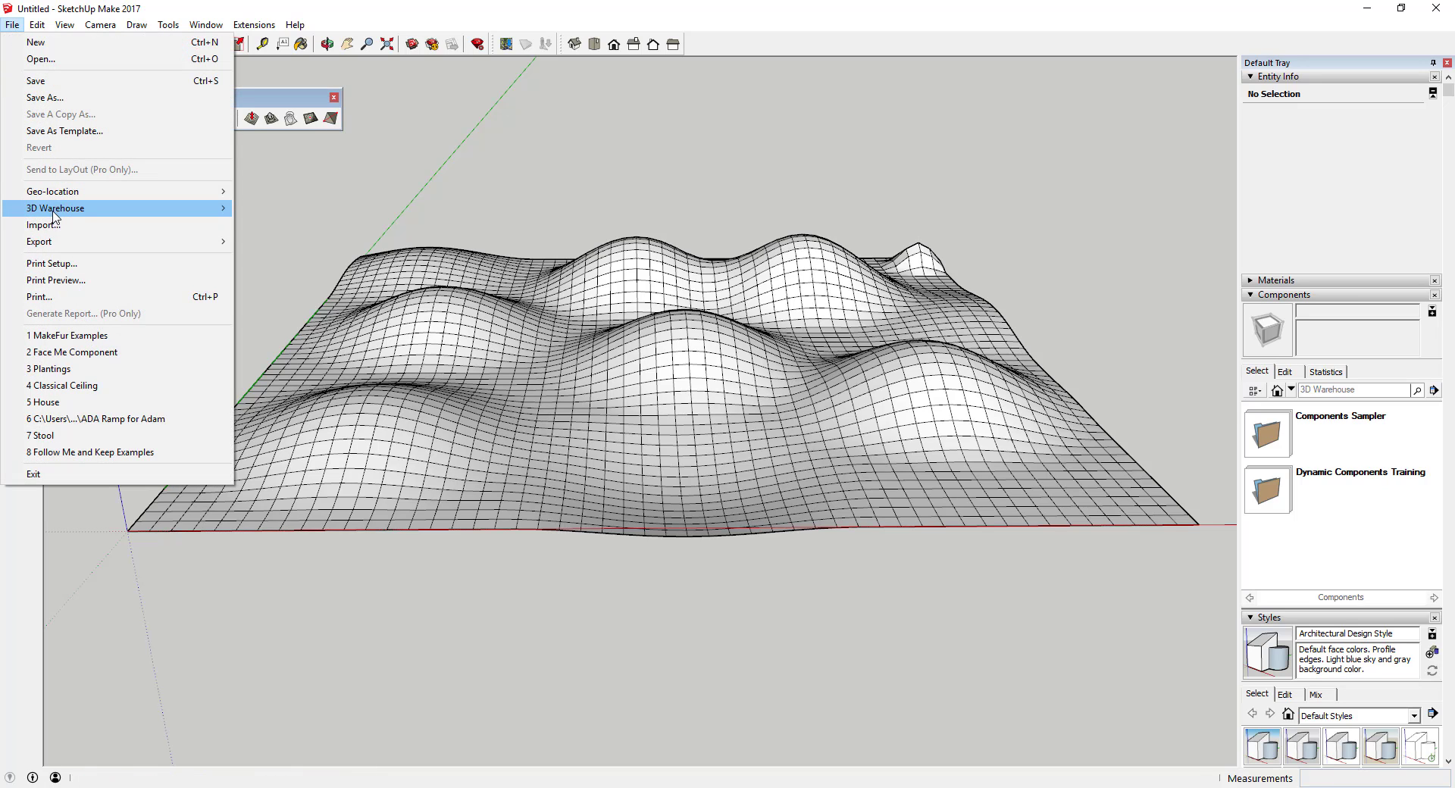
mouse_move(55, 210)
left_click(324, 211)
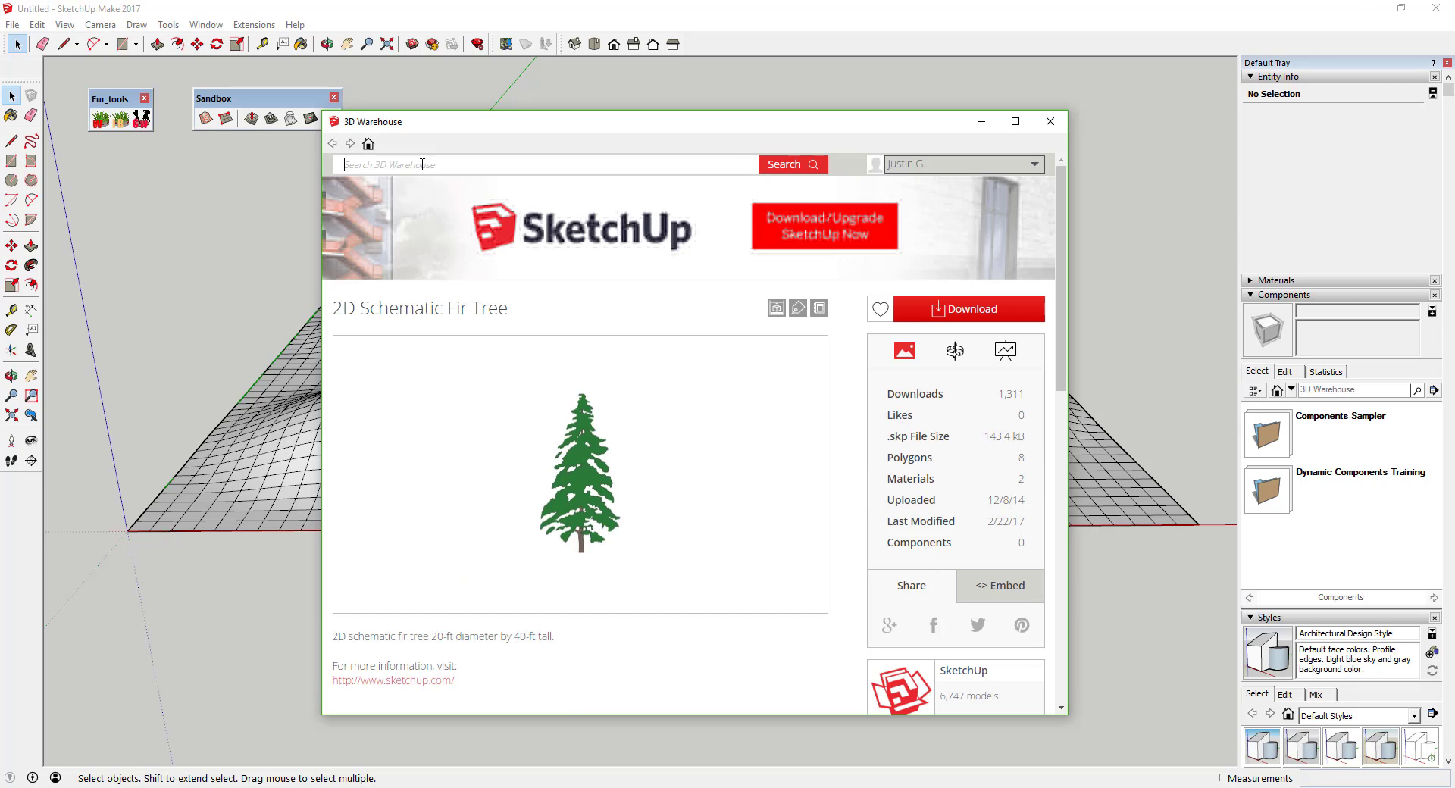
type("2d")
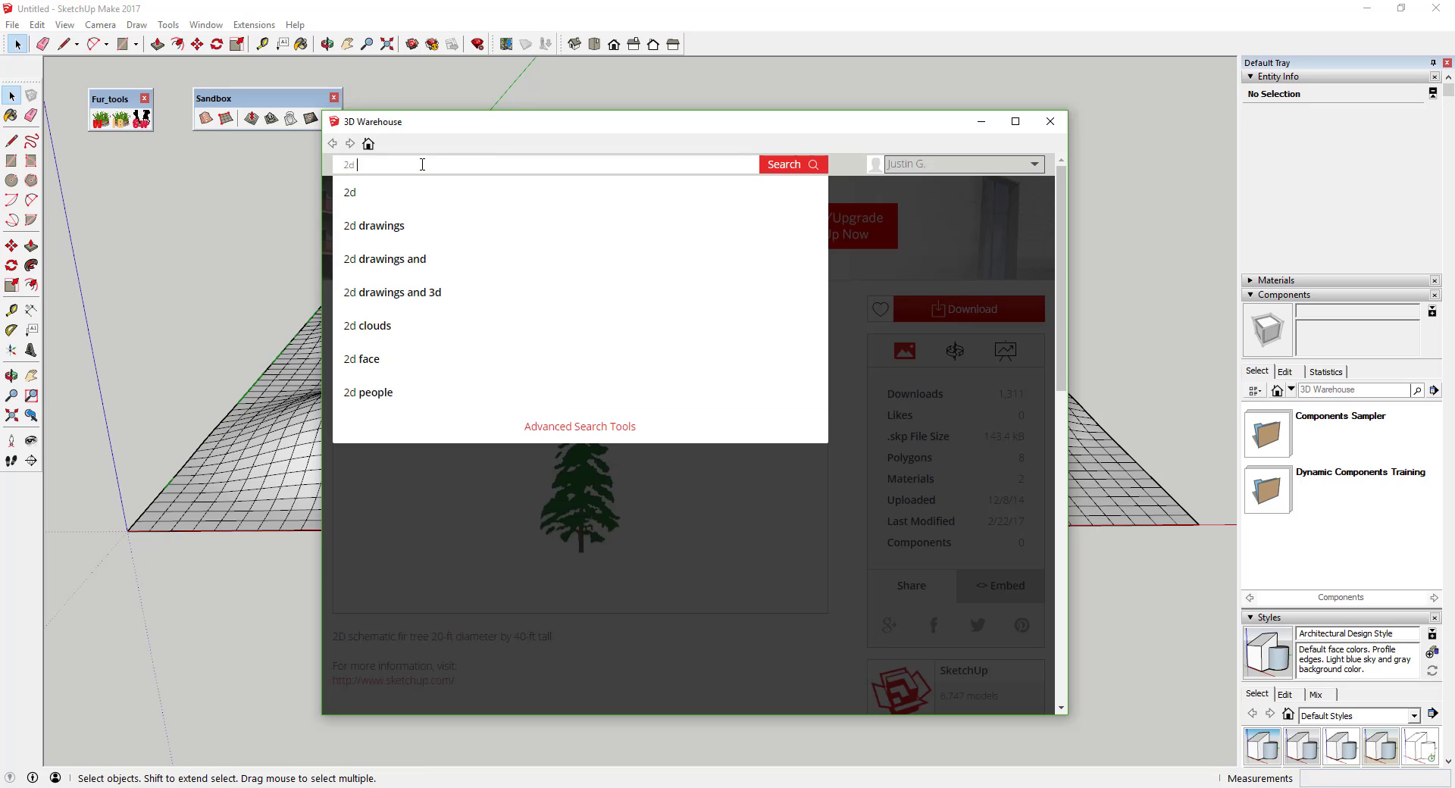
type(" trees")
key("Return")
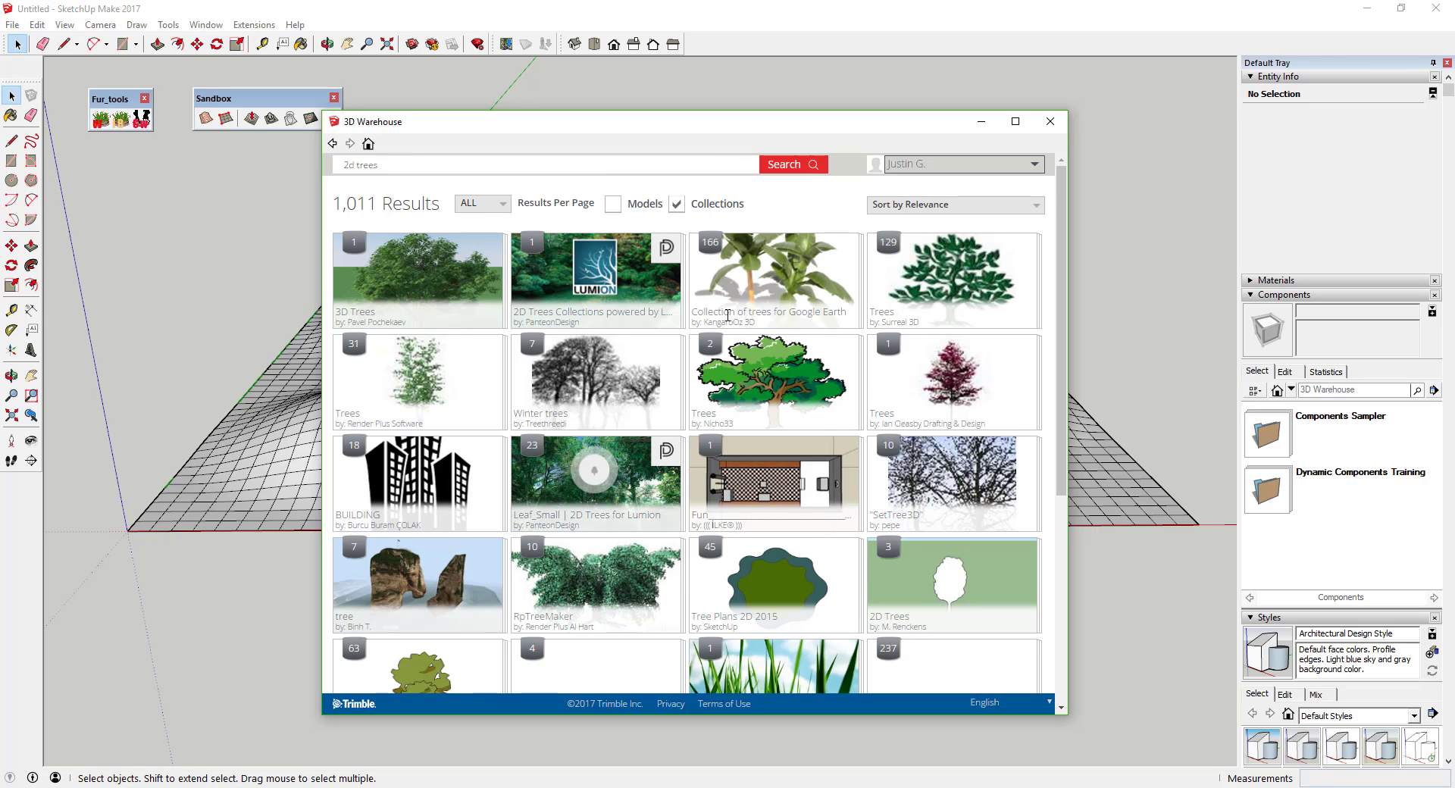
- Find the Trees 2D 2015 collection by SketchUp in the results and open it at its list of models
scroll(705, 322, "down", 4)
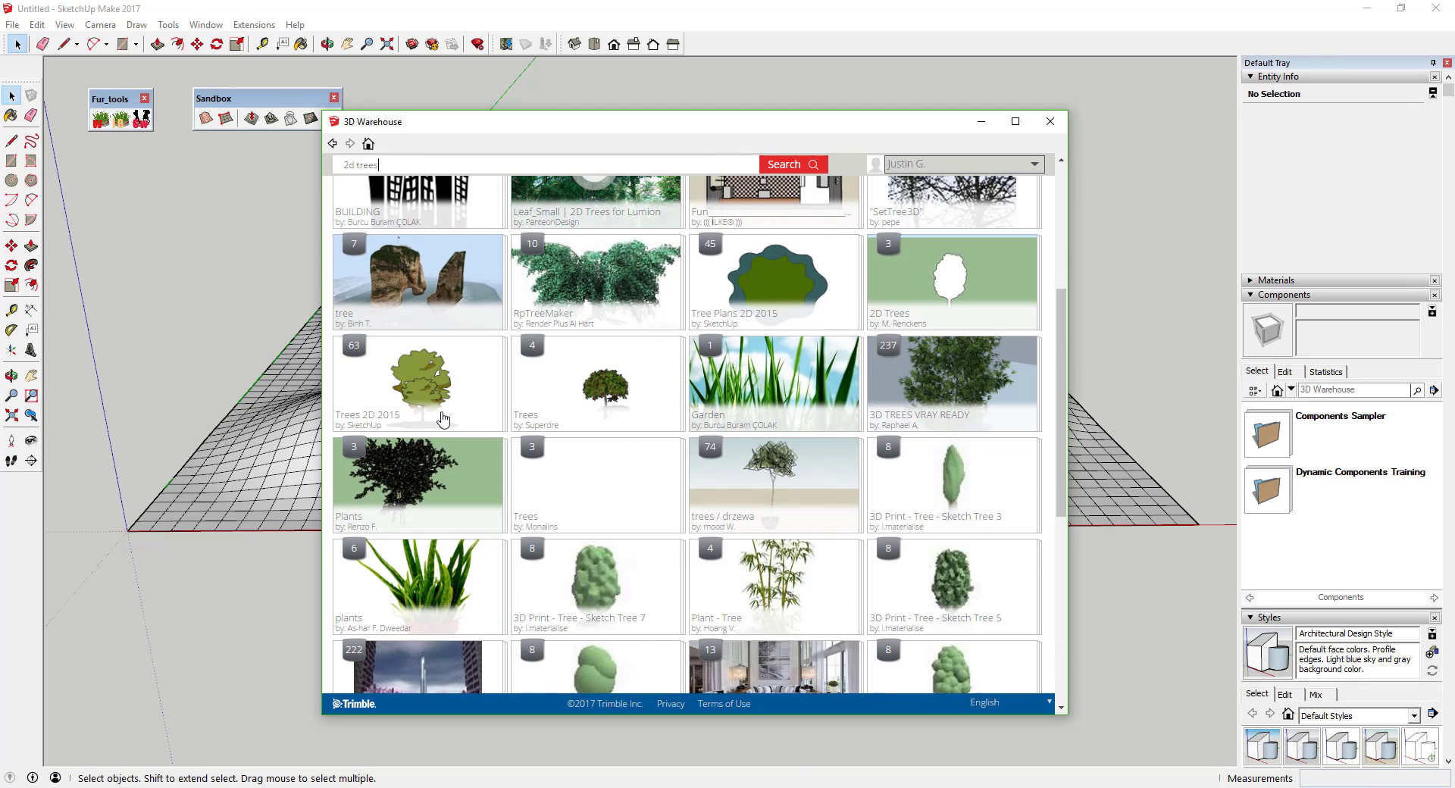
scroll(435, 409, "up", 4)
scroll(414, 453, "down", 2)
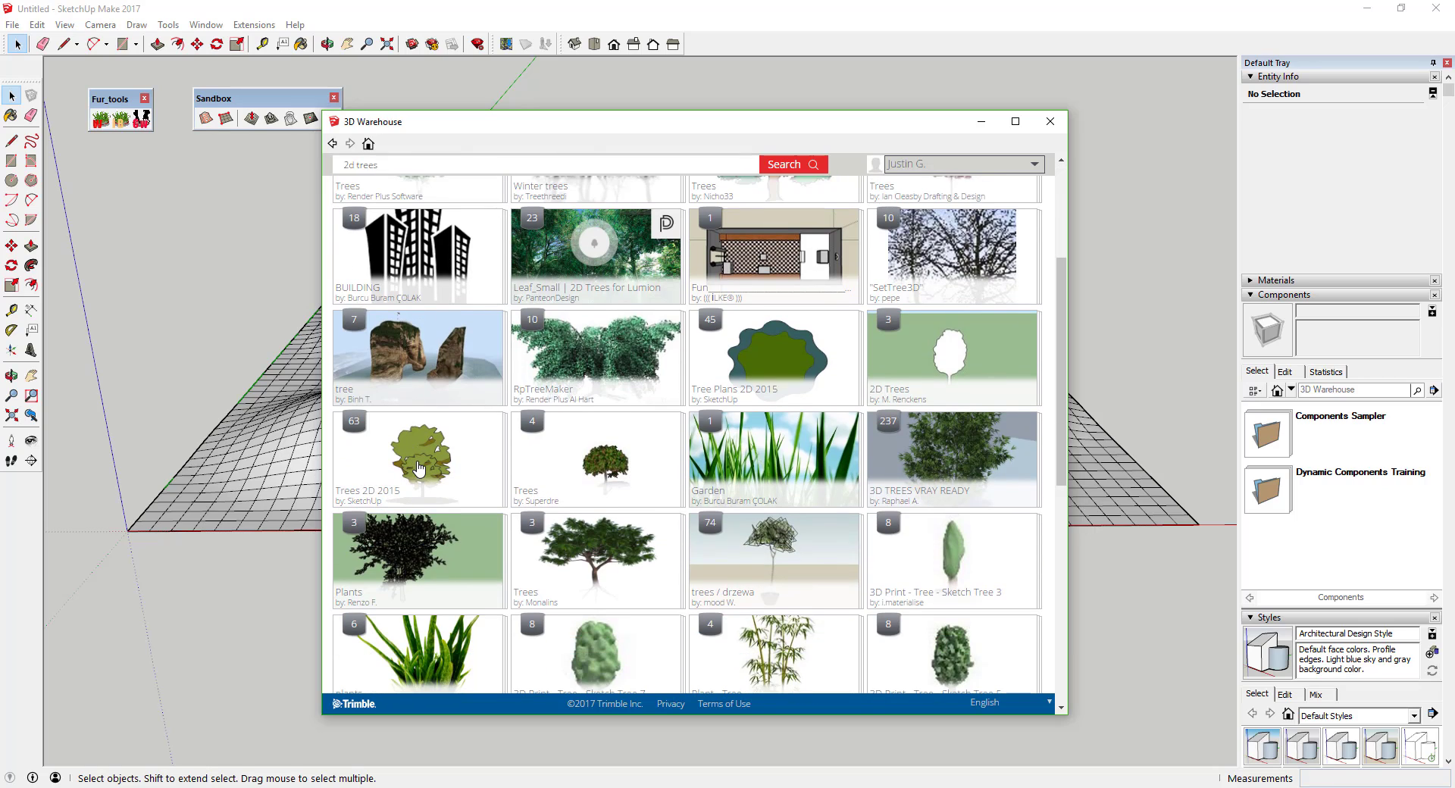
left_click(424, 462)
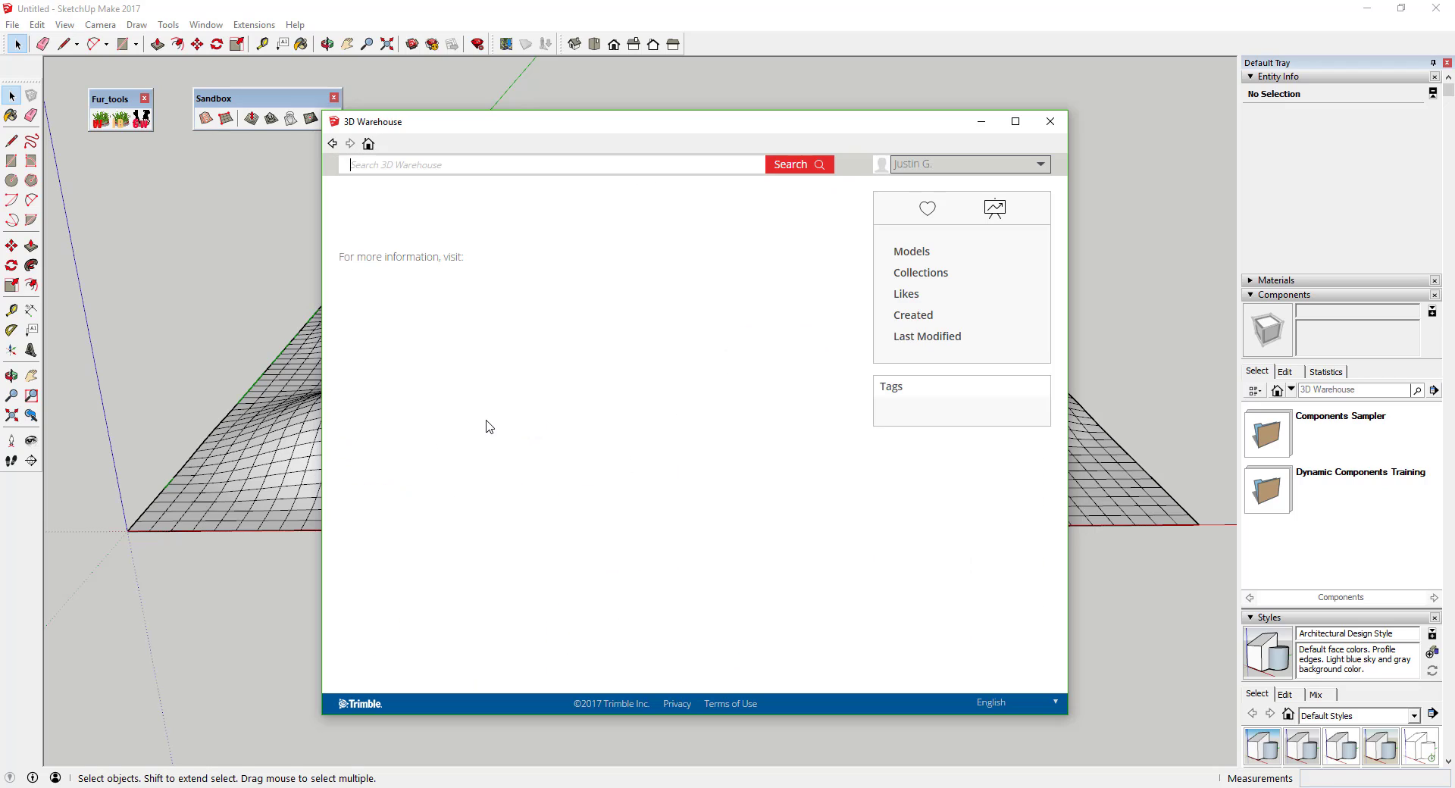
scroll(662, 449, "down", 2)
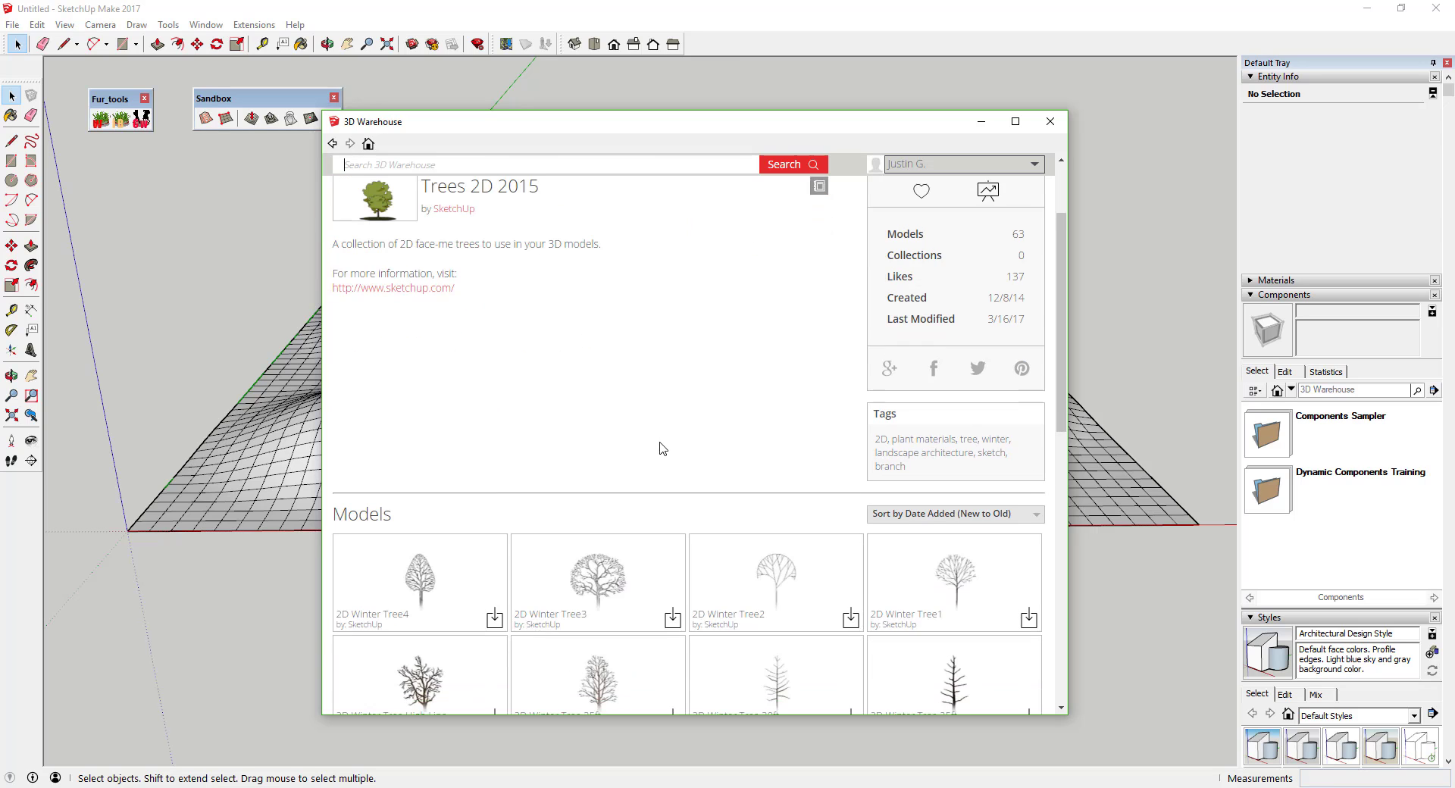
- Find the 2D Schematic Fir Tree in the Trees 2D 2015 collection and download it directly into the model
scroll(661, 448, "down", 10)
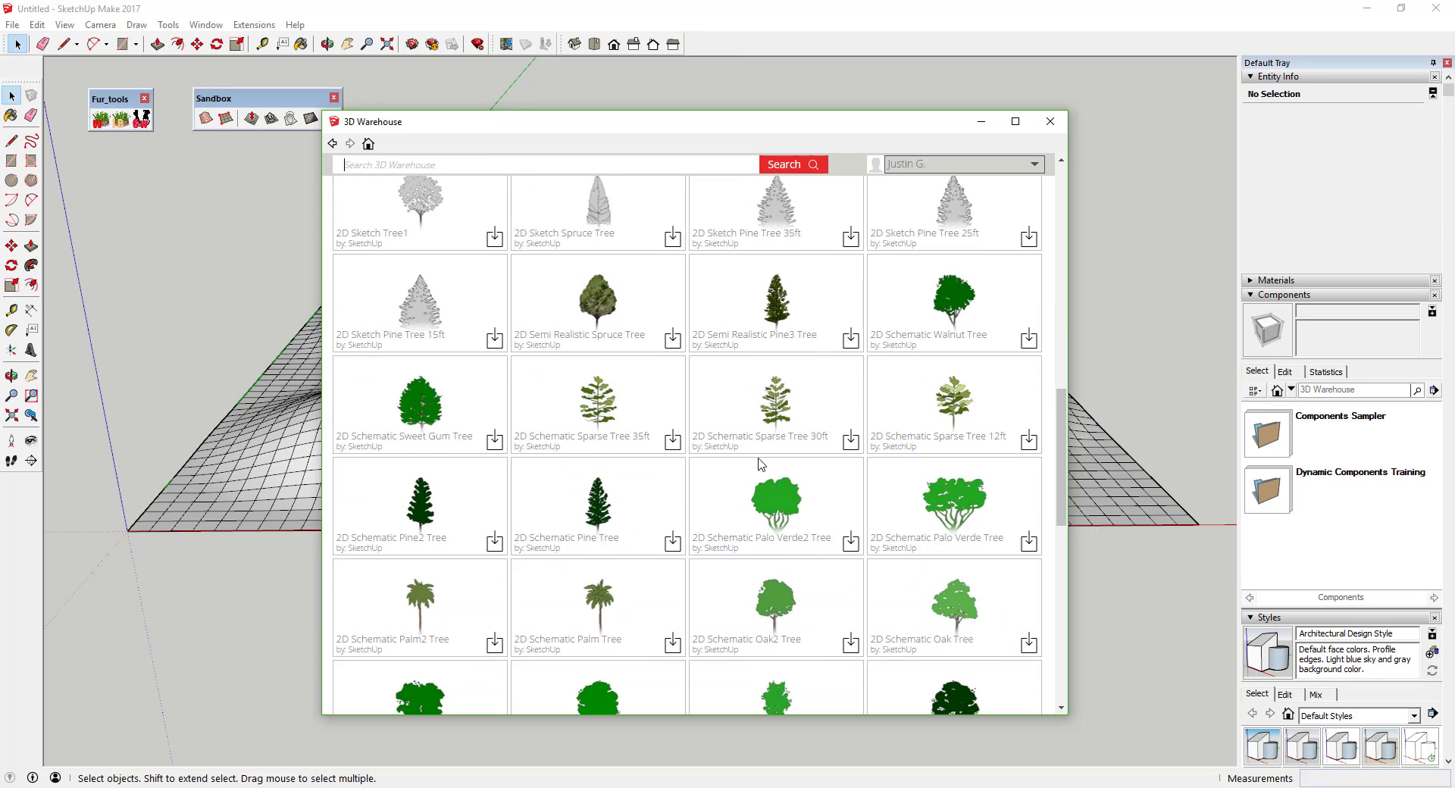
scroll(813, 413, "down", 3)
scroll(814, 413, "up", 2)
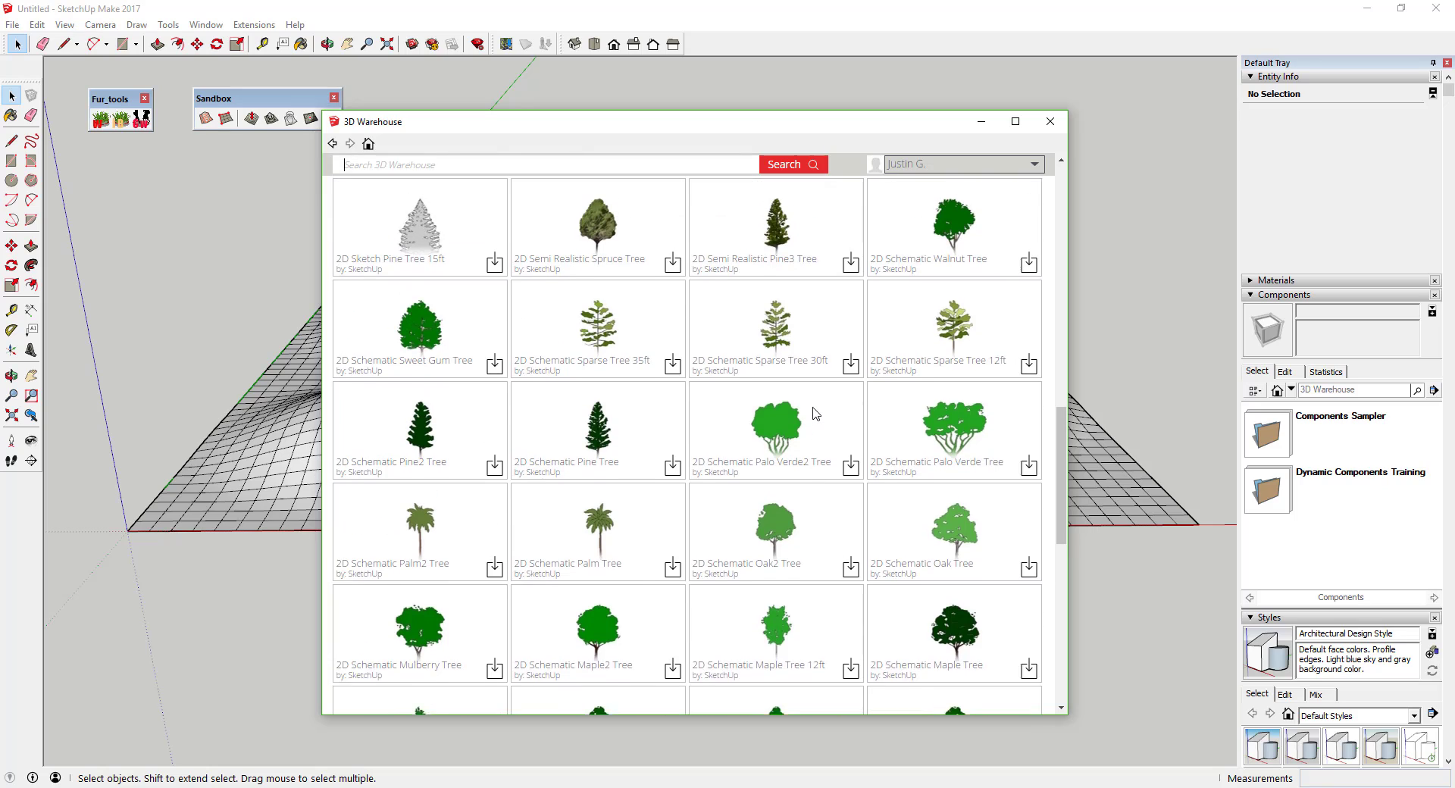
scroll(815, 413, "up", 1)
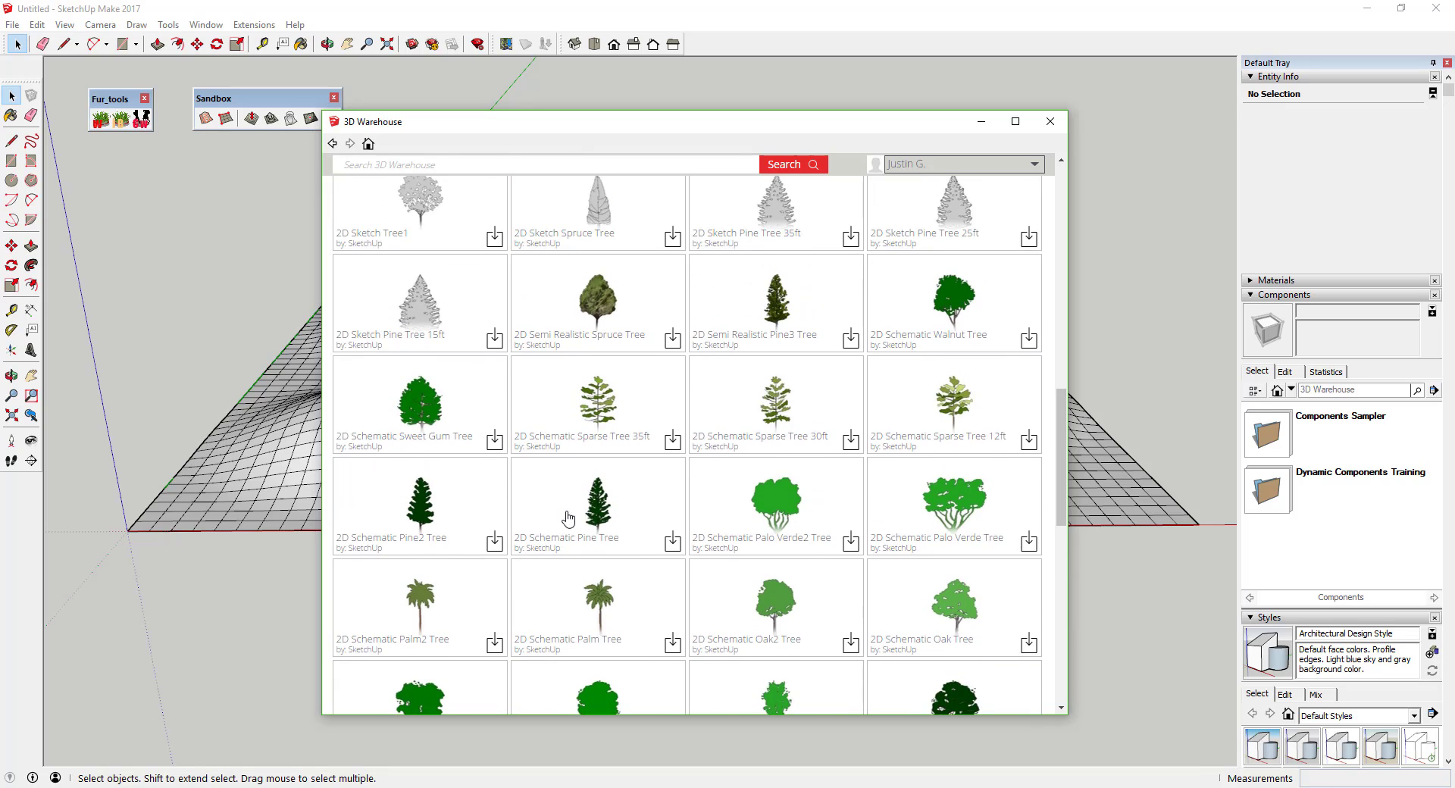
scroll(629, 455, "down", 3)
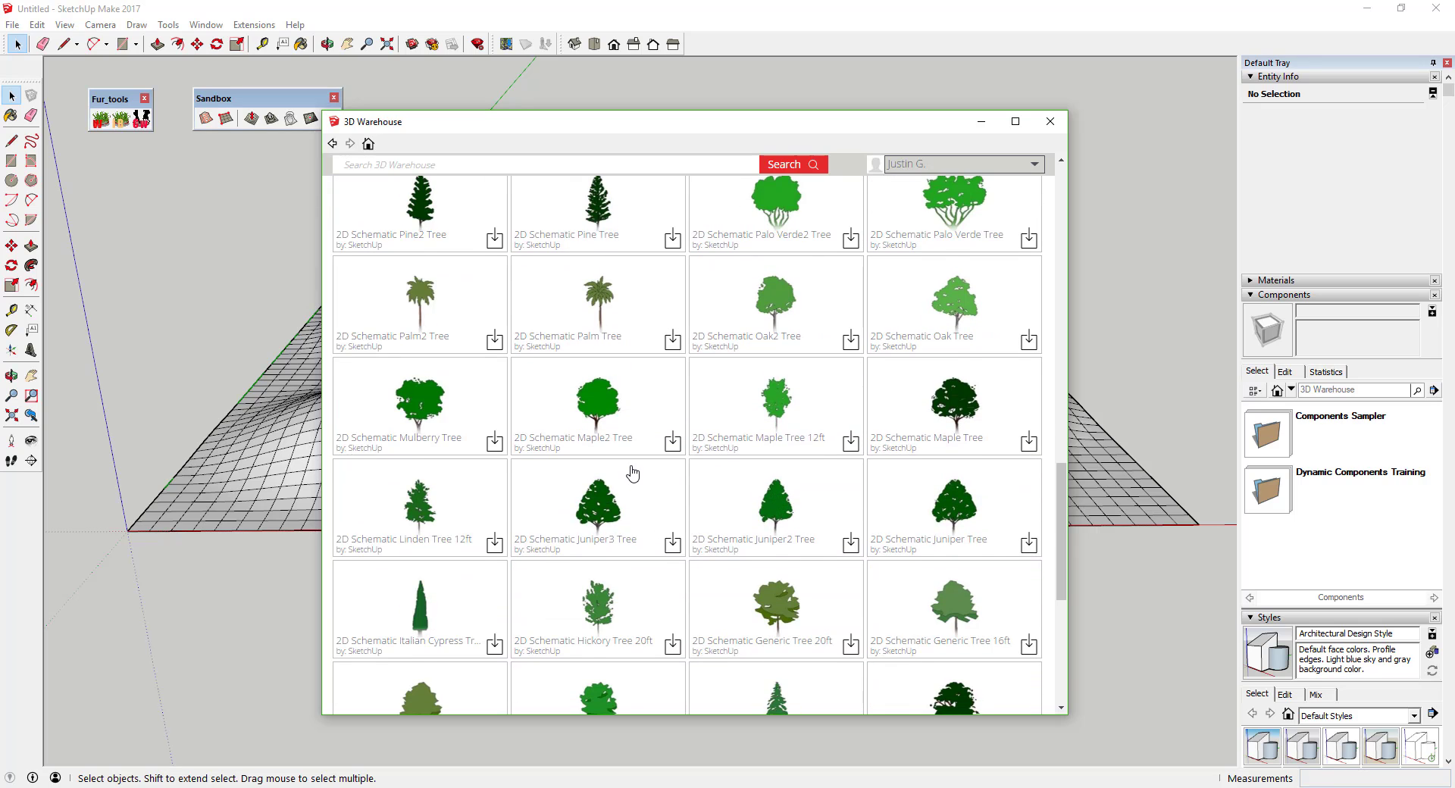
scroll(630, 472, "down", 4)
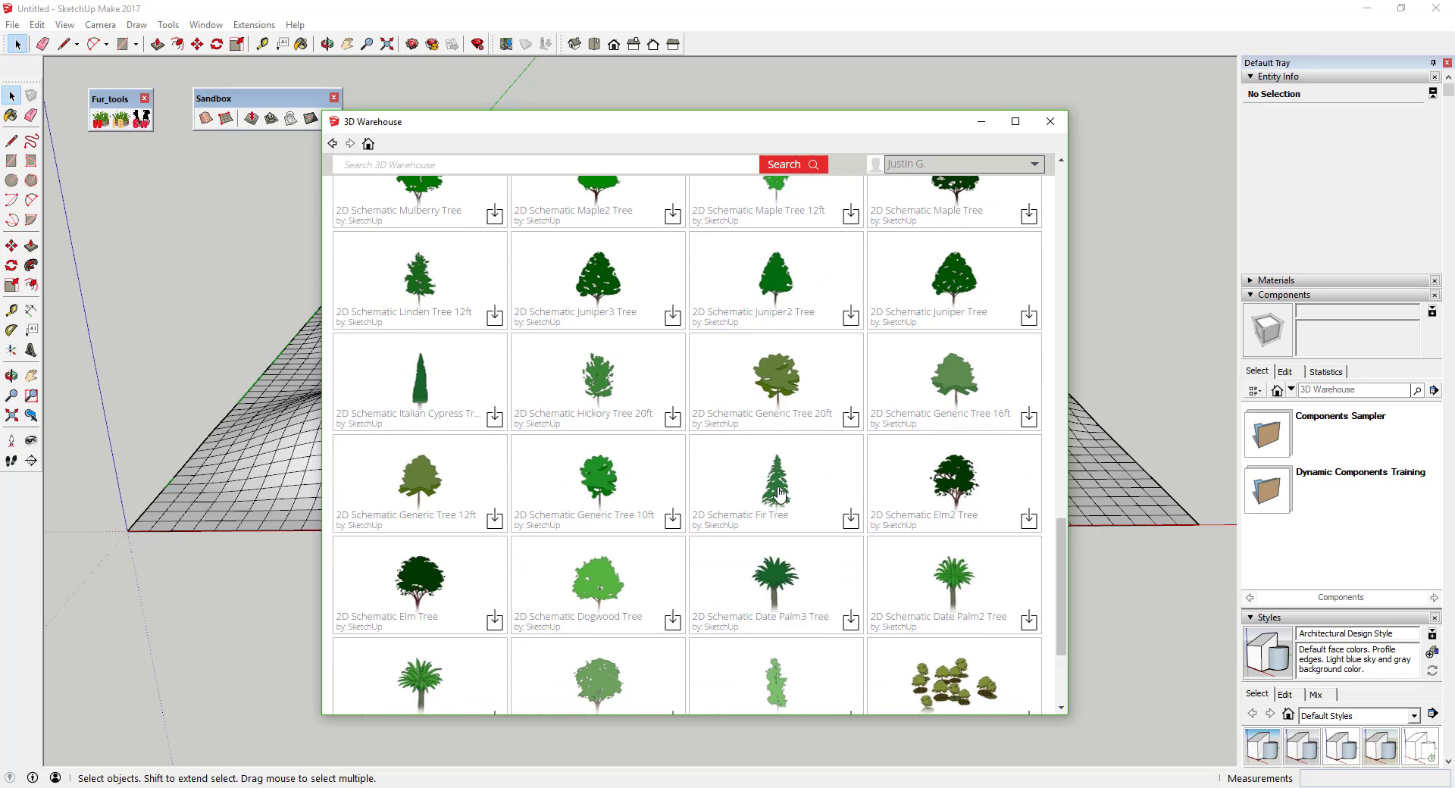
scroll(779, 493, "up", 5)
scroll(666, 368, "down", 4)
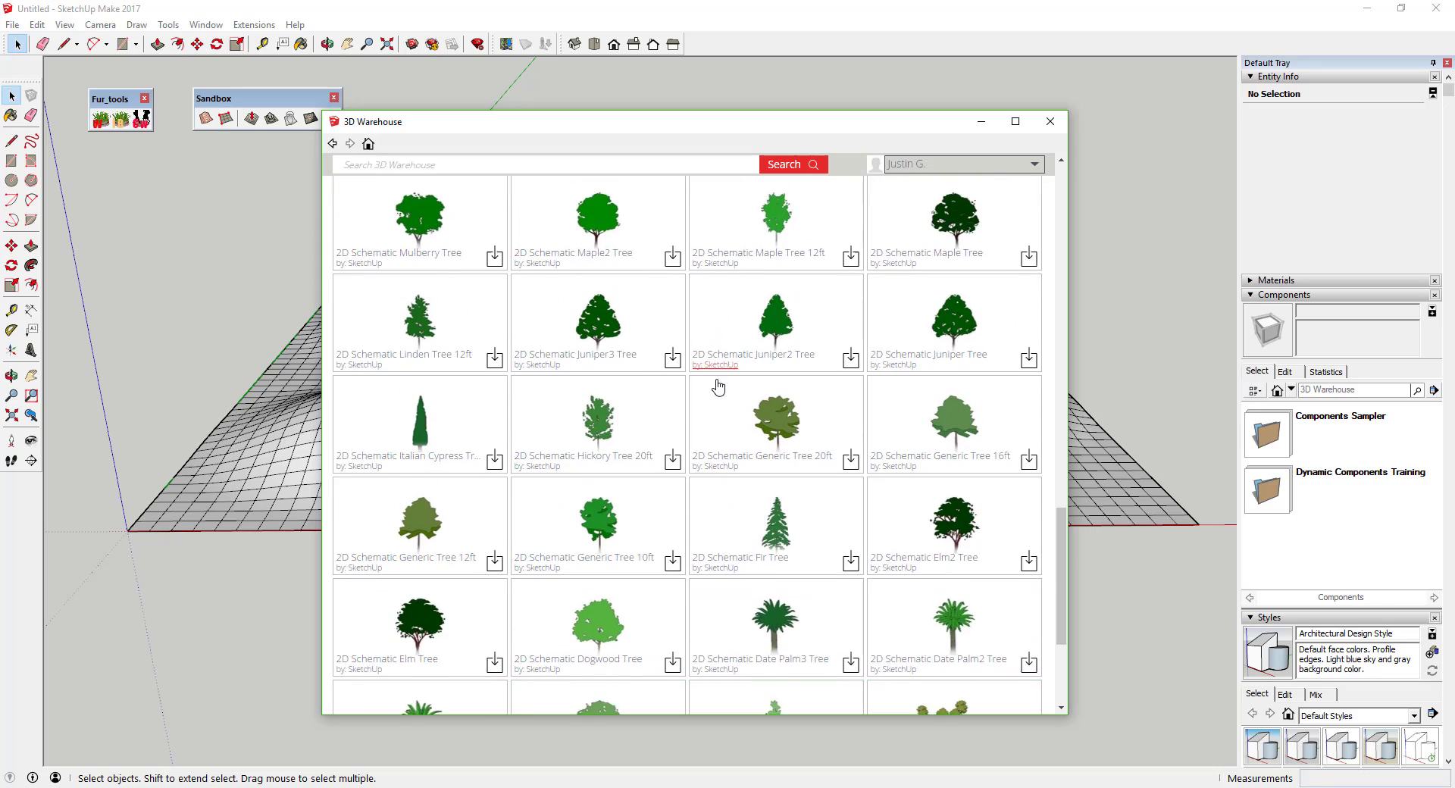
scroll(718, 387, "down", 2)
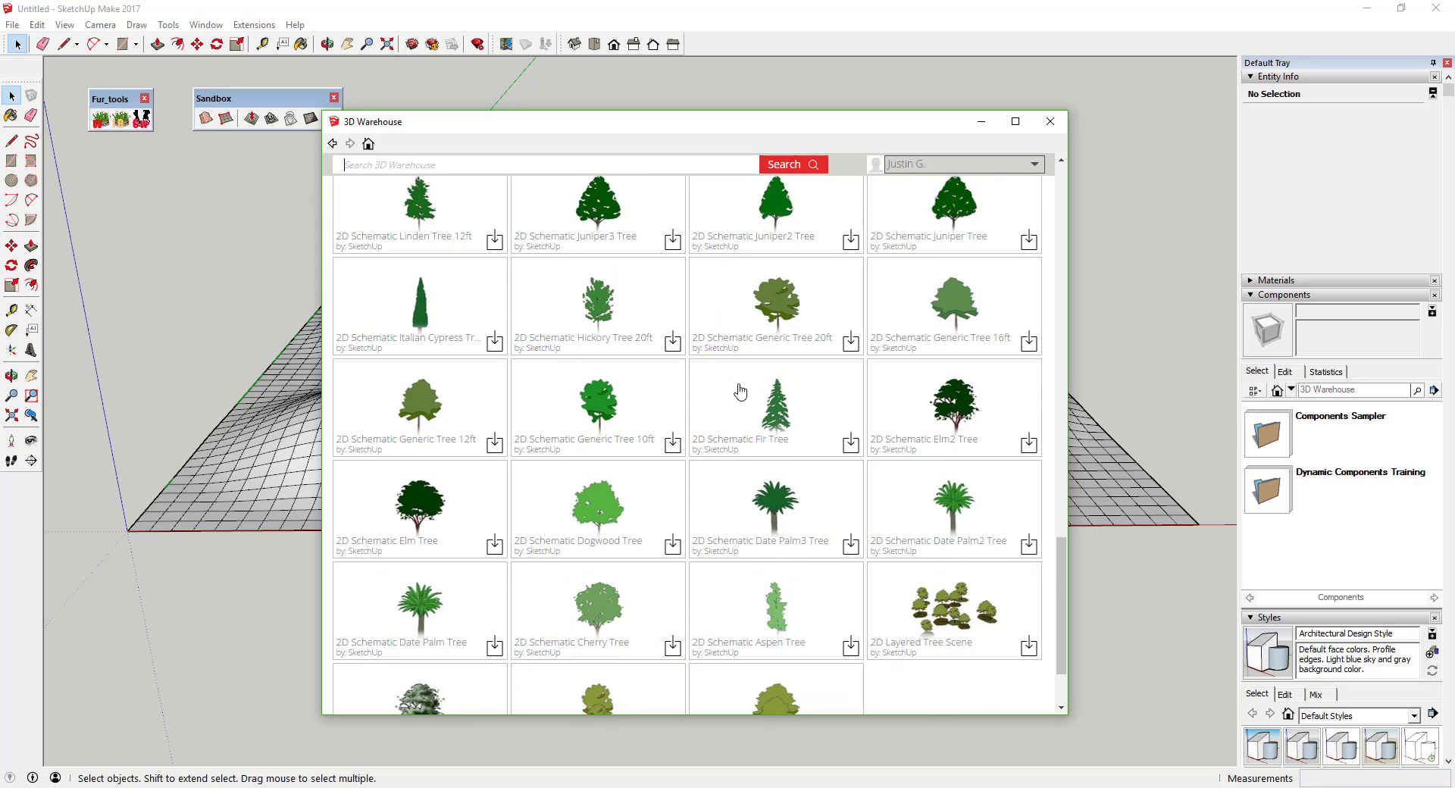
left_click(777, 422)
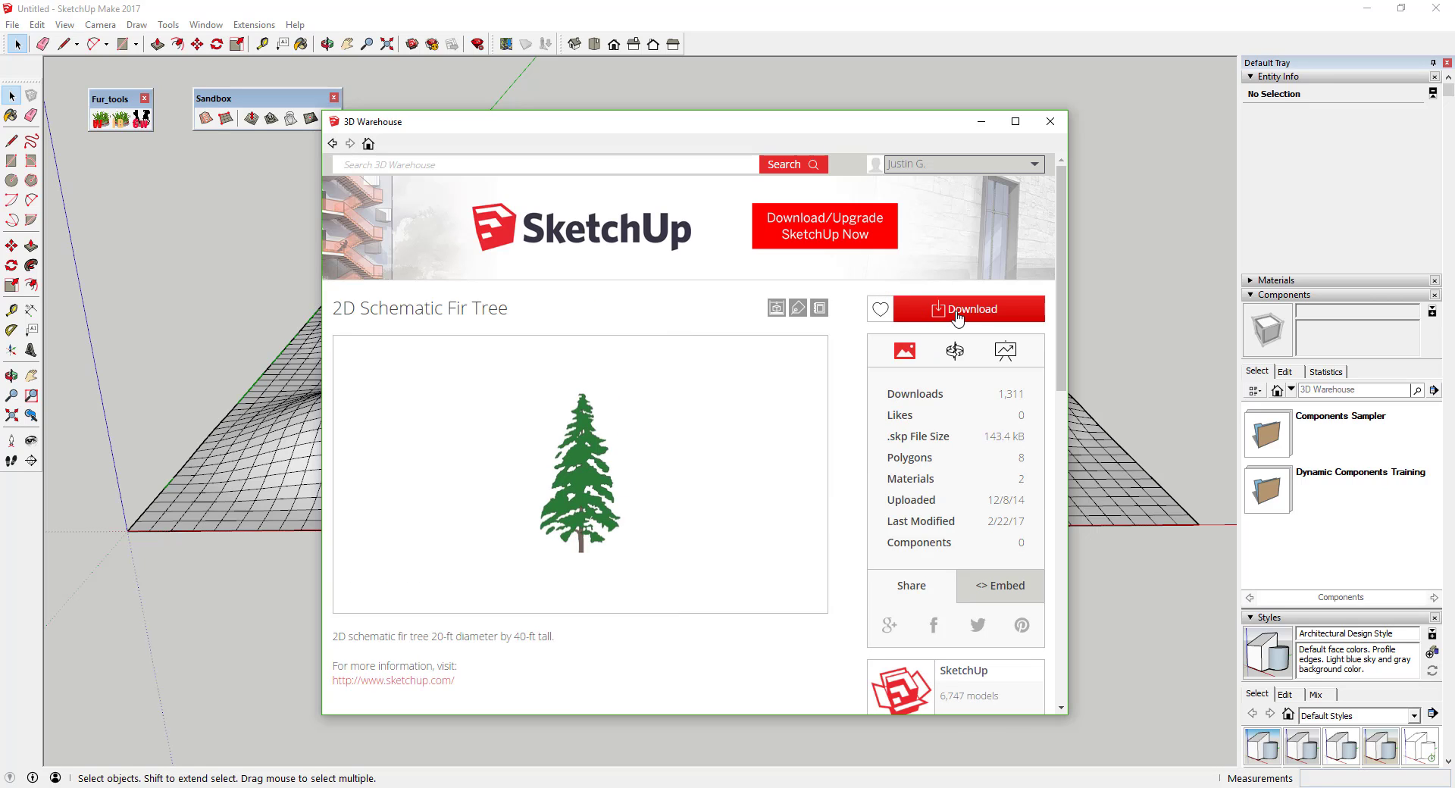
left_click(958, 316)
left_click(628, 457)
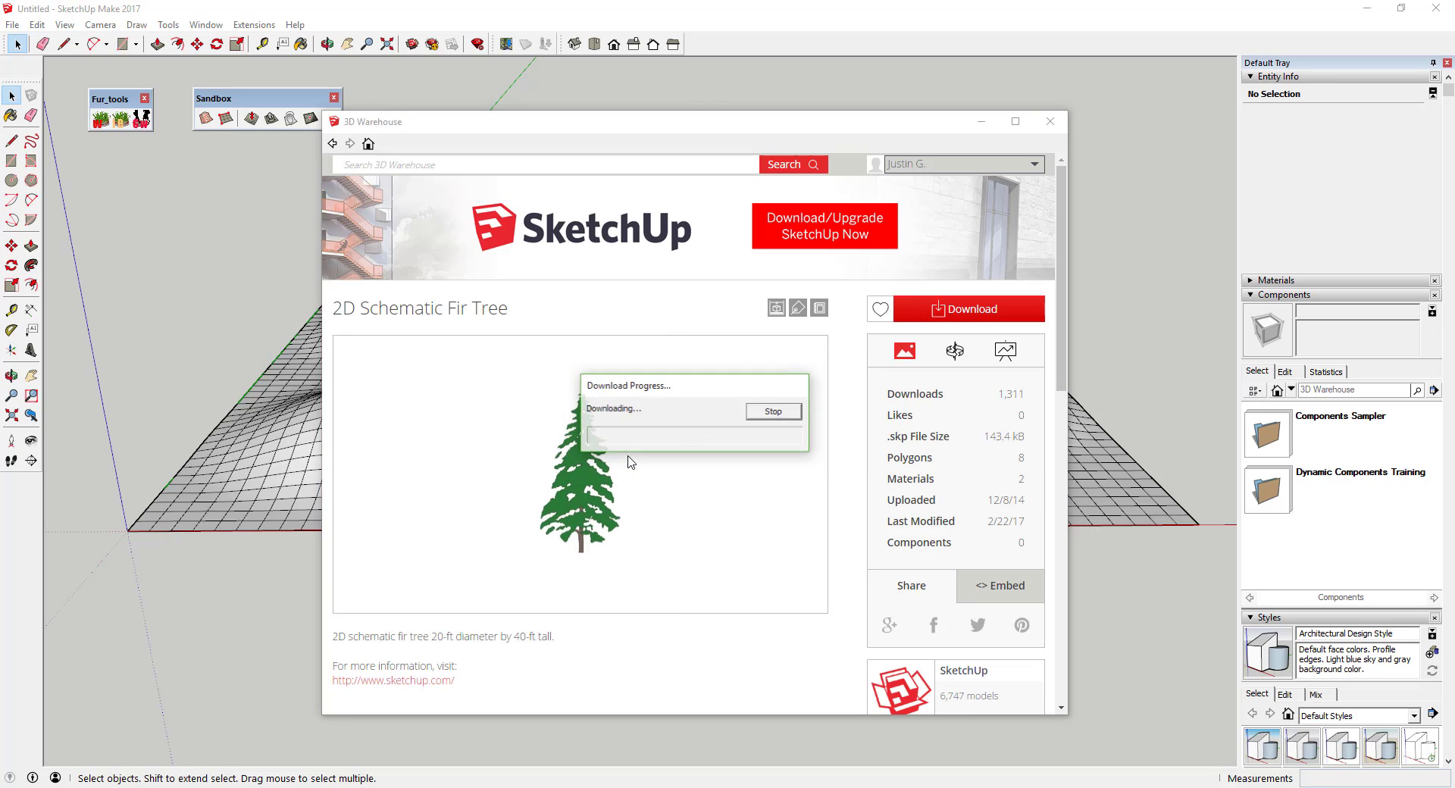
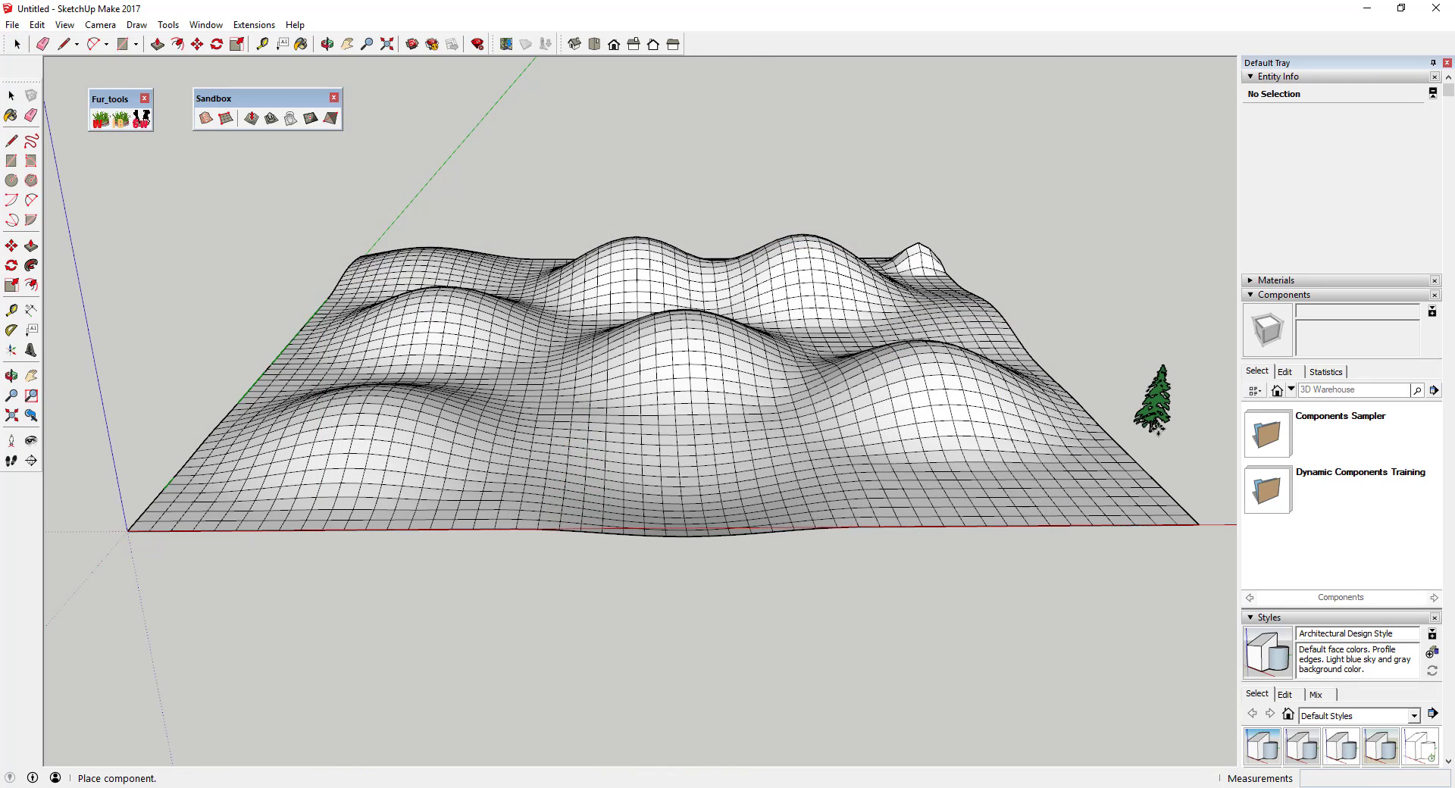
- Place the fir tree on the ground just outside the terrain's front corner on the red axis
left_click(1197, 448)
scroll(962, 402, "down", 3)
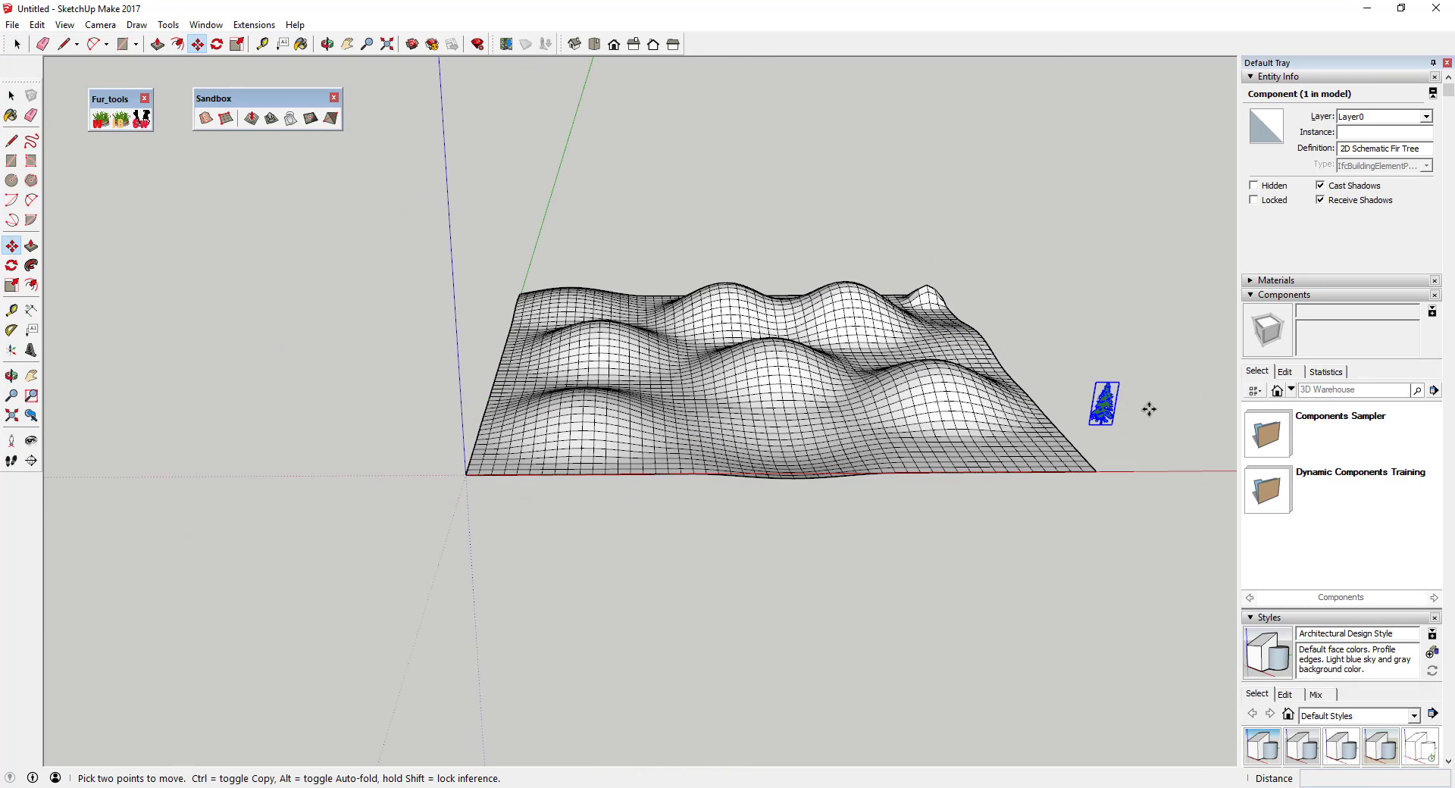
scroll(1148, 413, "up", 5)
middle_click_drag(1072, 396, 941, 363)
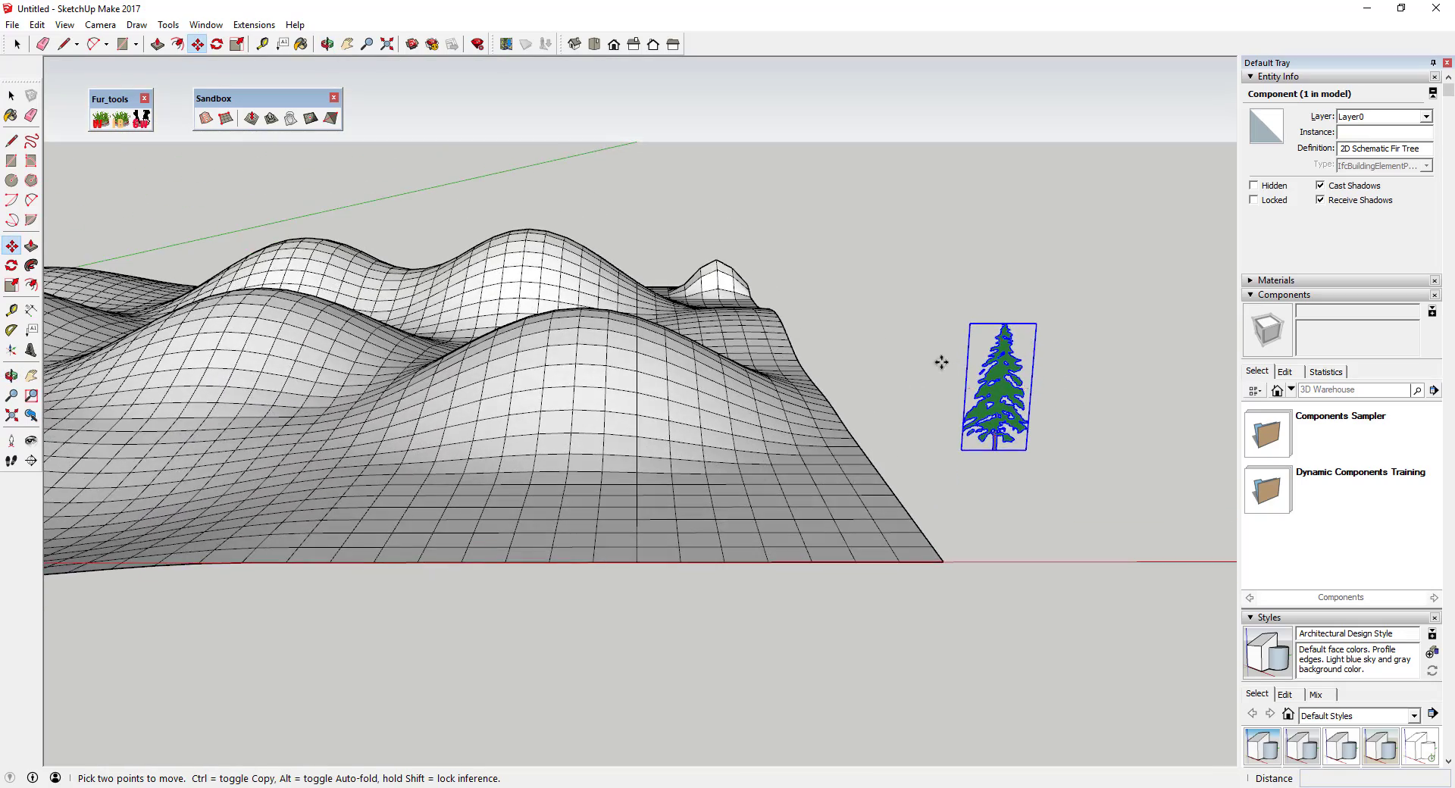
scroll(942, 362, "down", 3)
scroll(974, 367, "up", 4)
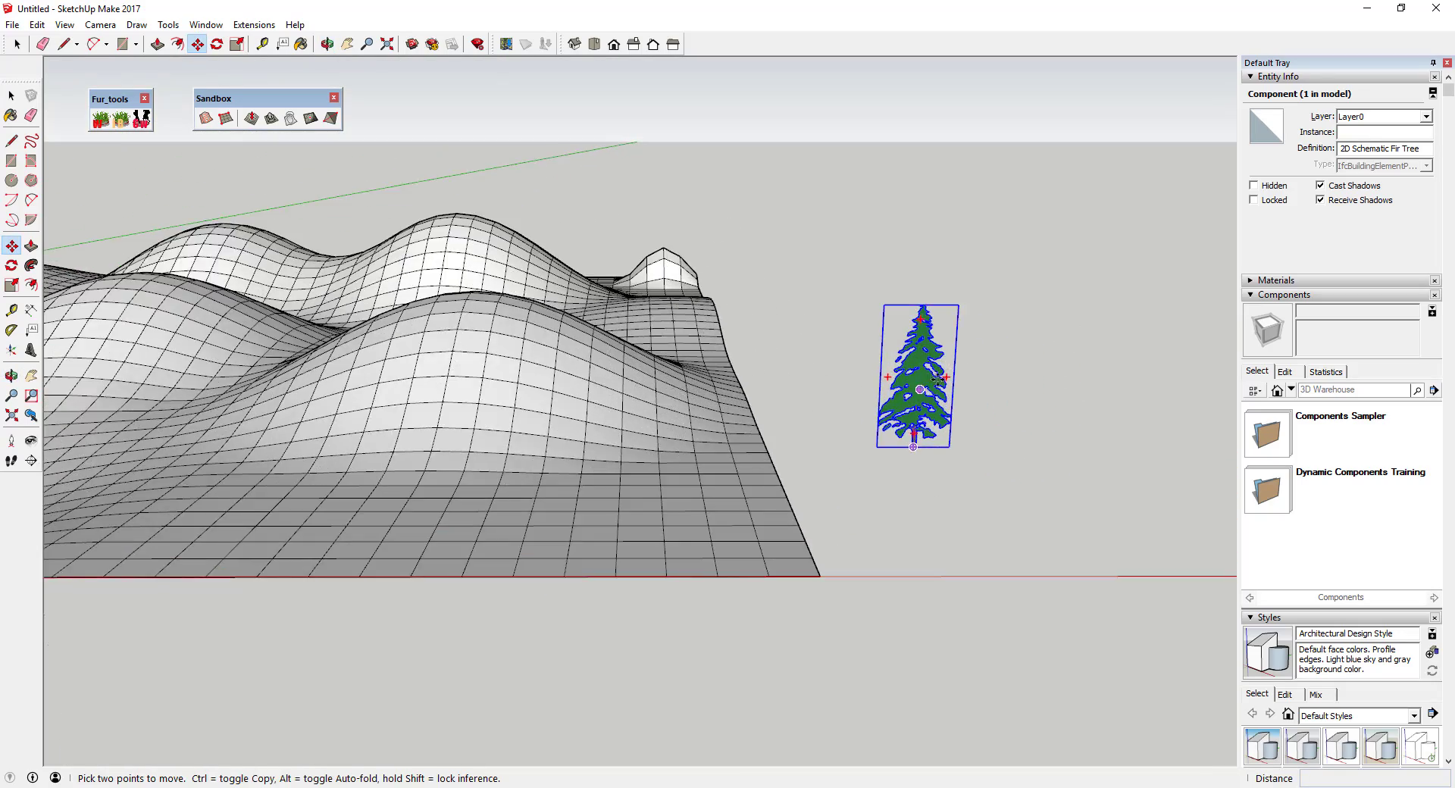
scroll(938, 379, "down", 4)
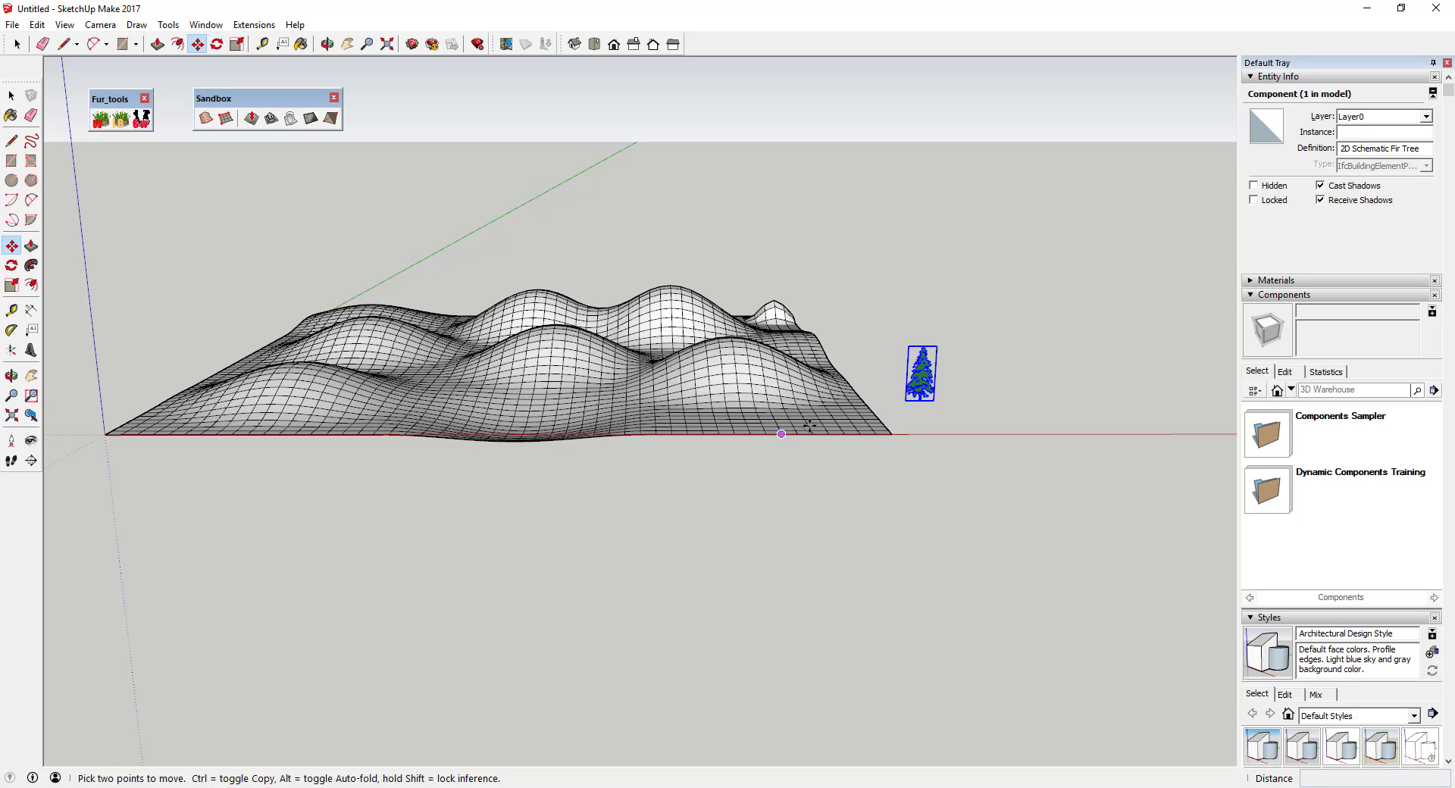
scroll(945, 376, "up", 3)
- Open the fir tree component, select all its geometry and scale it uniformly to 0.50
key("space")
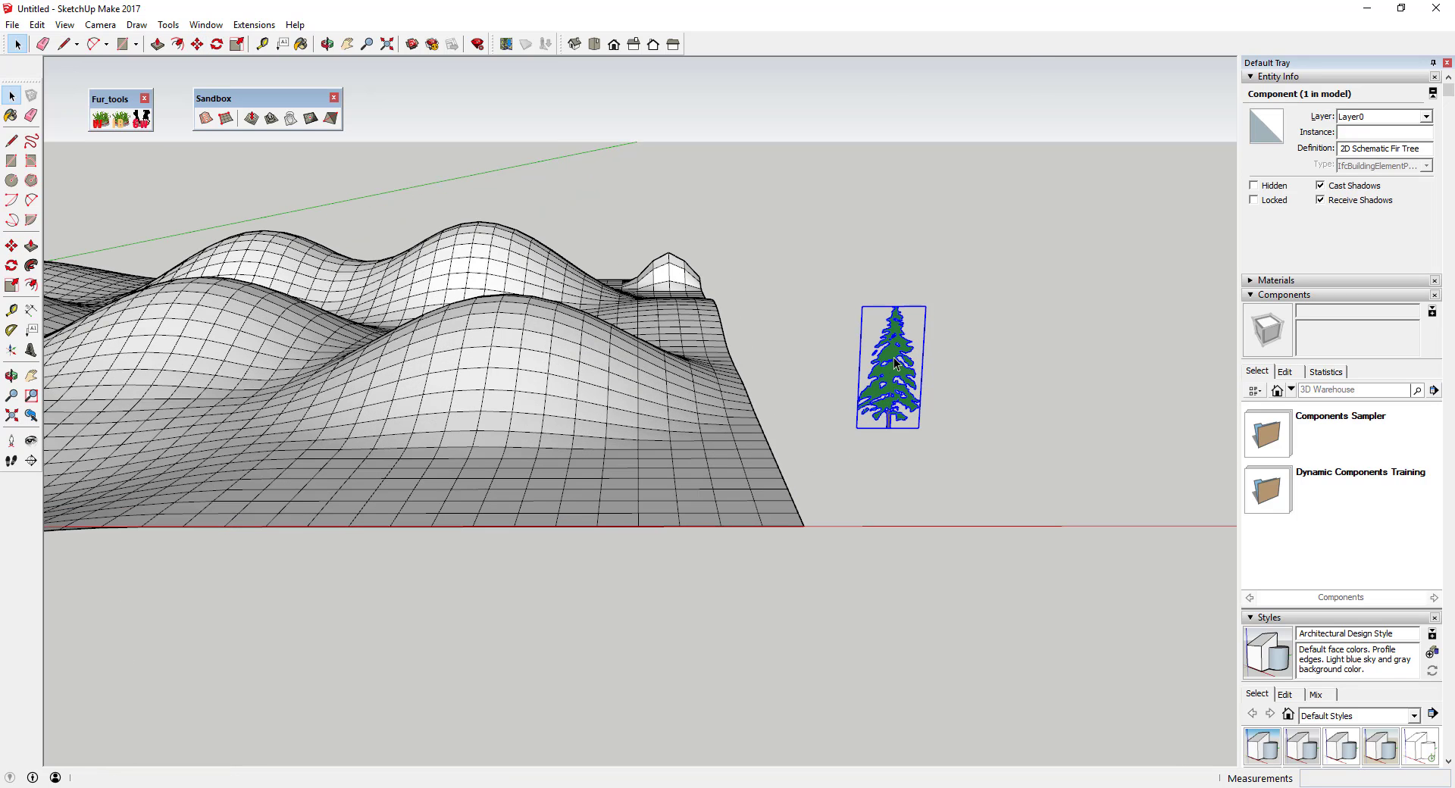
double_click(893, 357)
left_click_drag(855, 306, 1014, 482)
key("s")
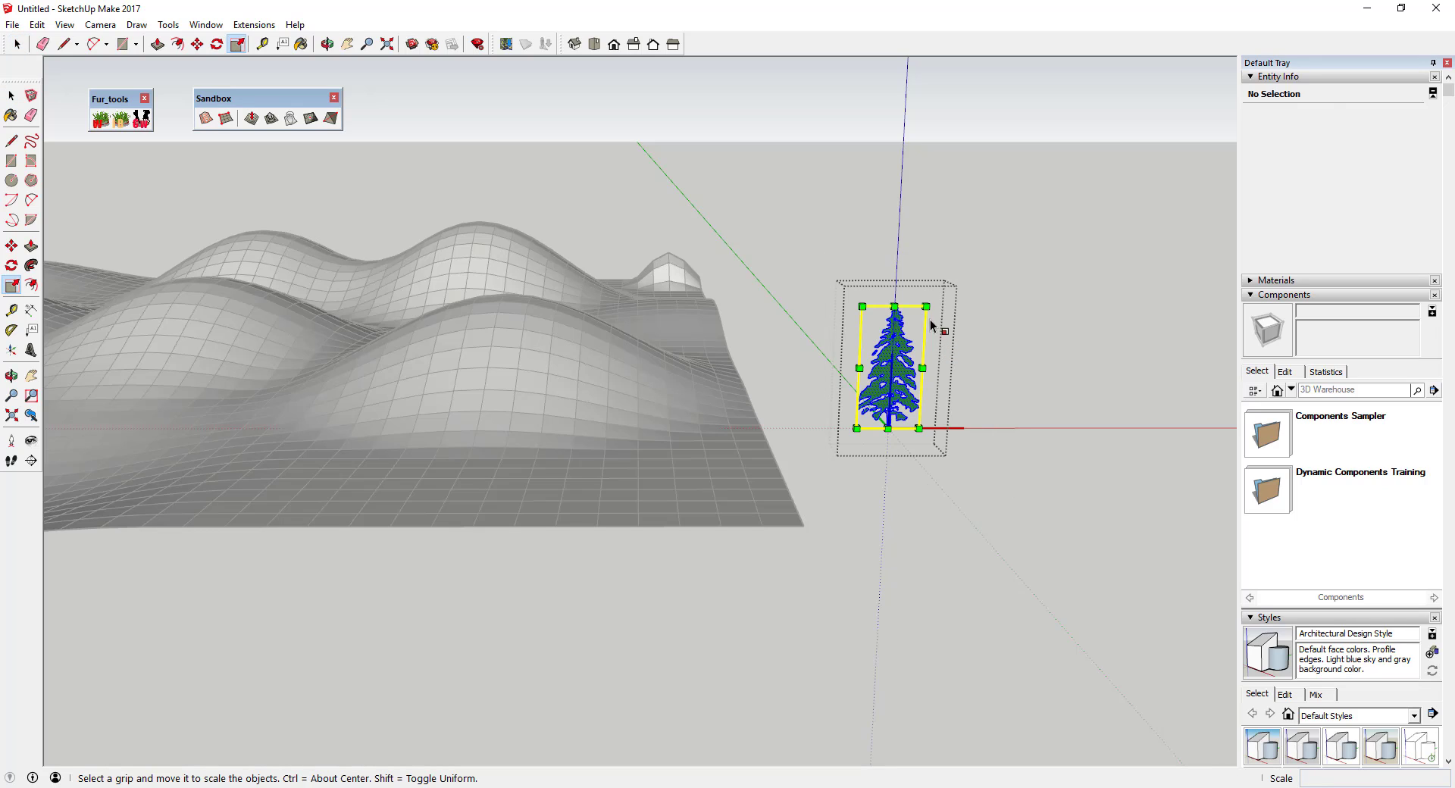
left_click_drag(926, 307, 884, 359)
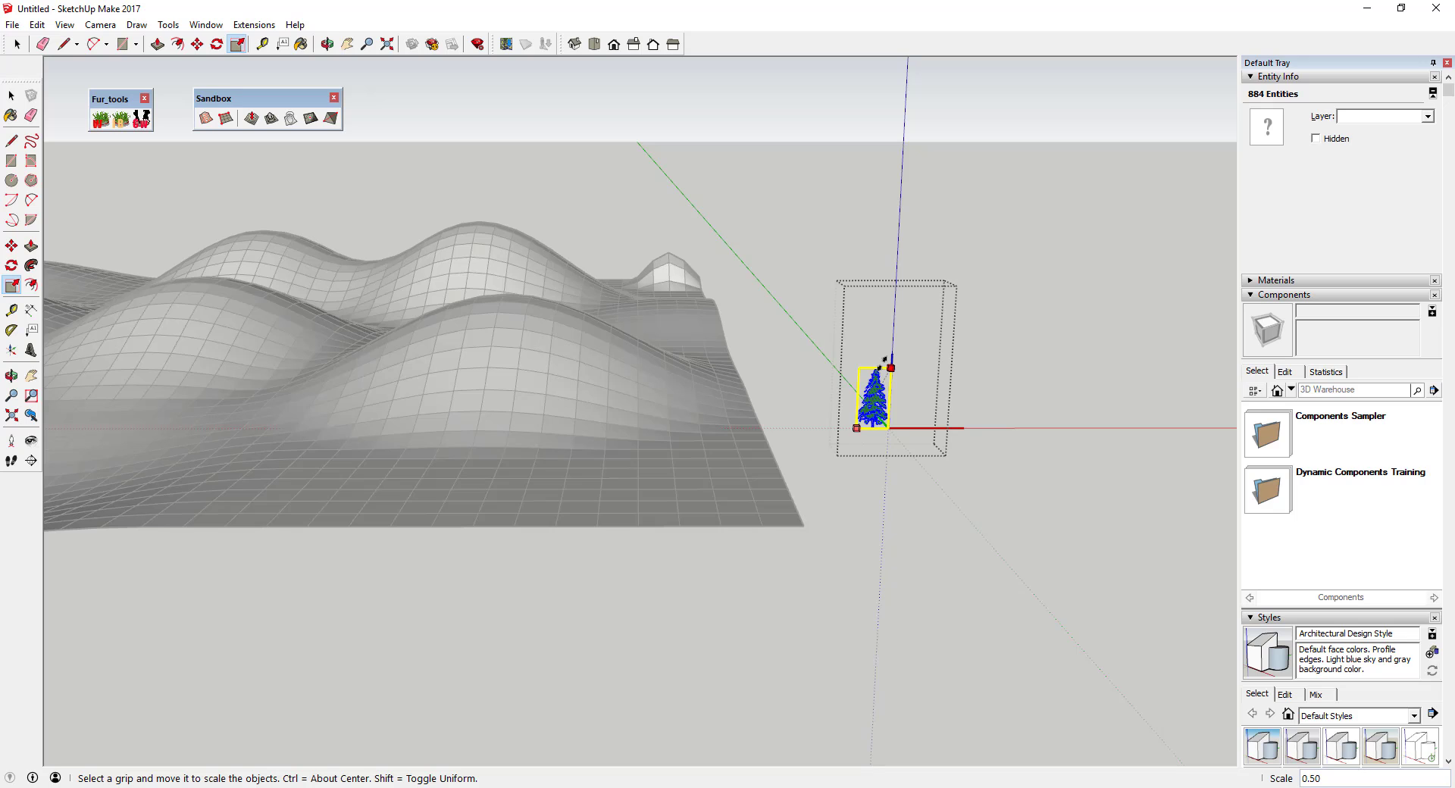
- Move the scaled tree geometry about 5' 5 1/2" so the trunk's base sits on the component's axes origin
scroll(875, 446, "up", 6)
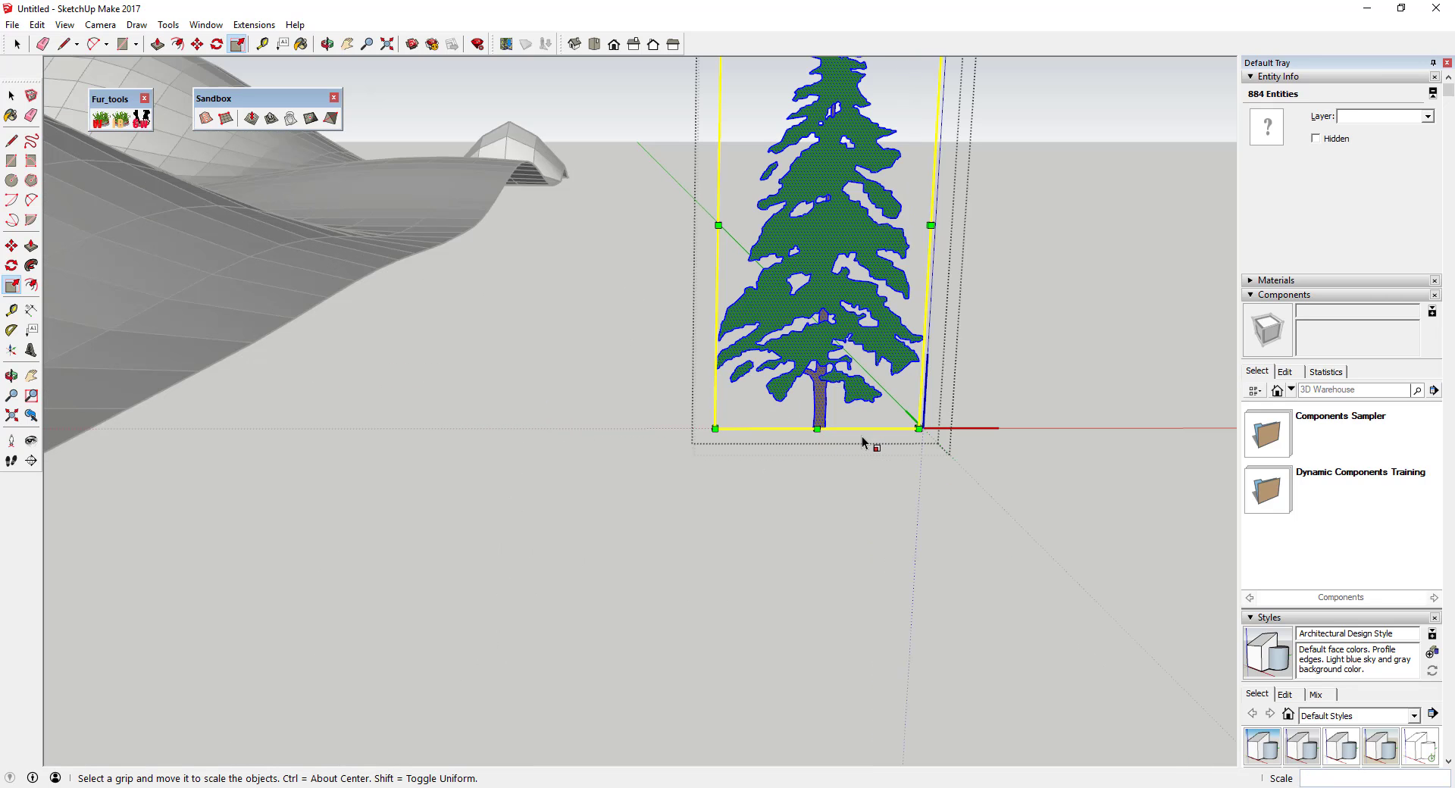
key("m")
scroll(815, 430, "up", 4)
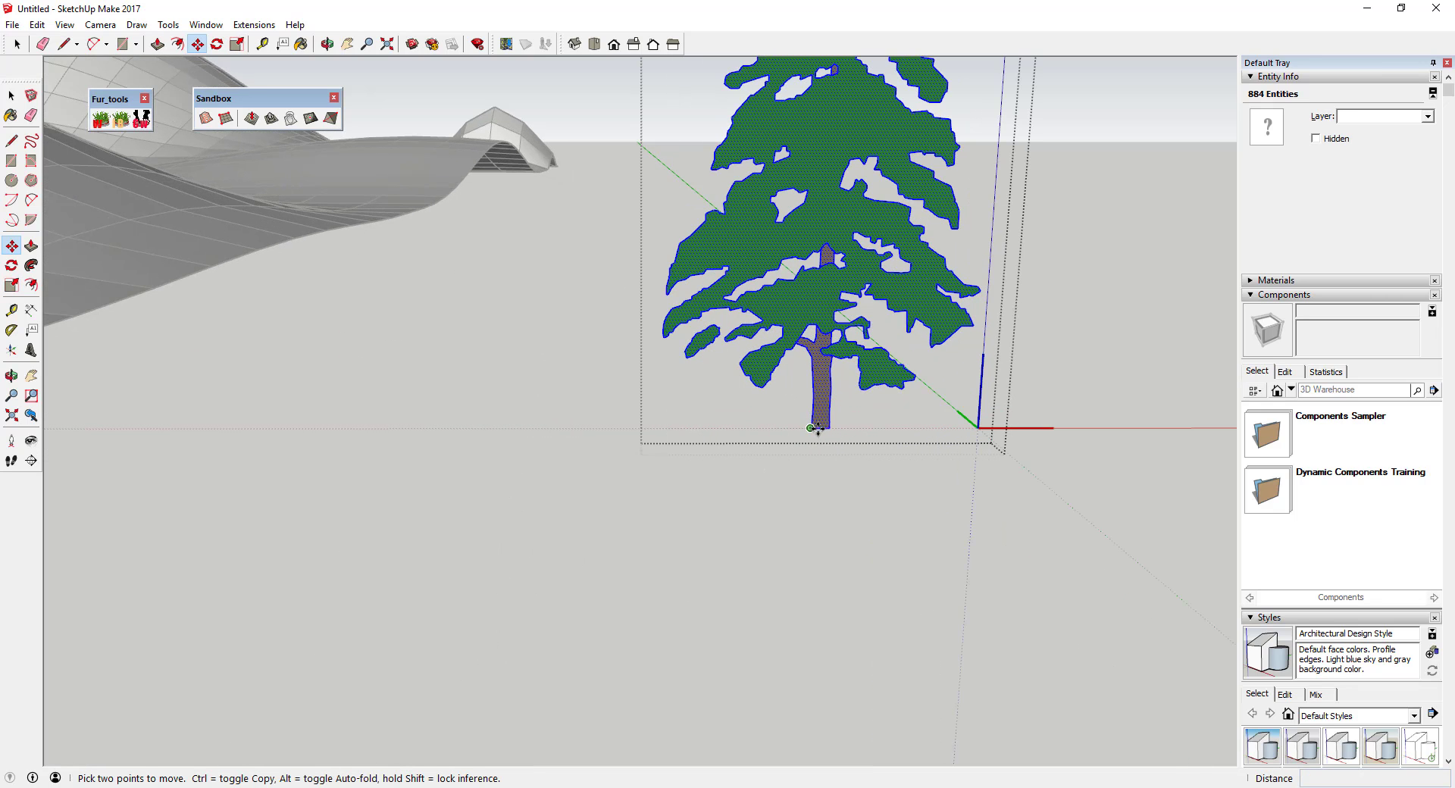
left_click(998, 416)
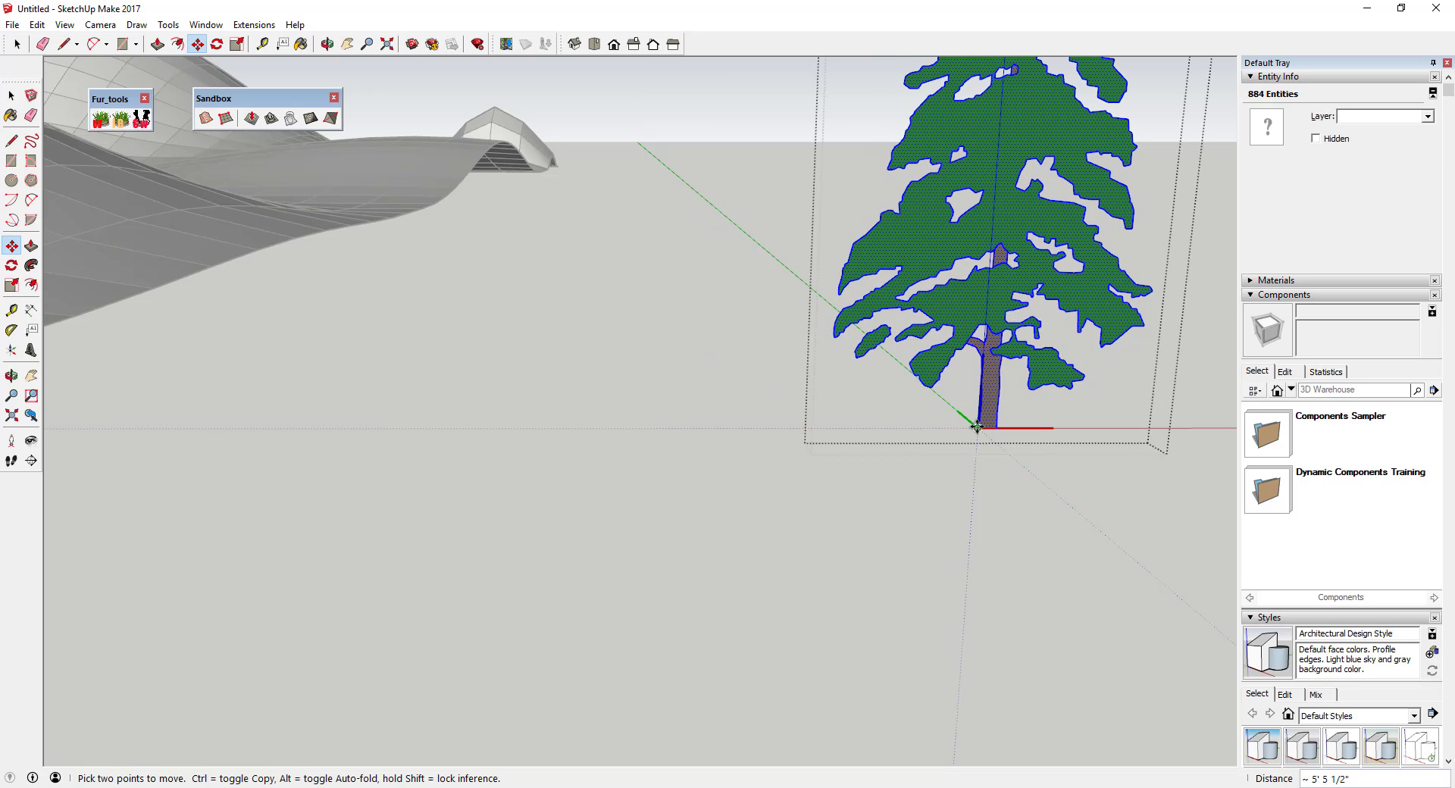
- Close the fir tree component and turn off Profiles in the style's edge settings
scroll(993, 428, "down", 6)
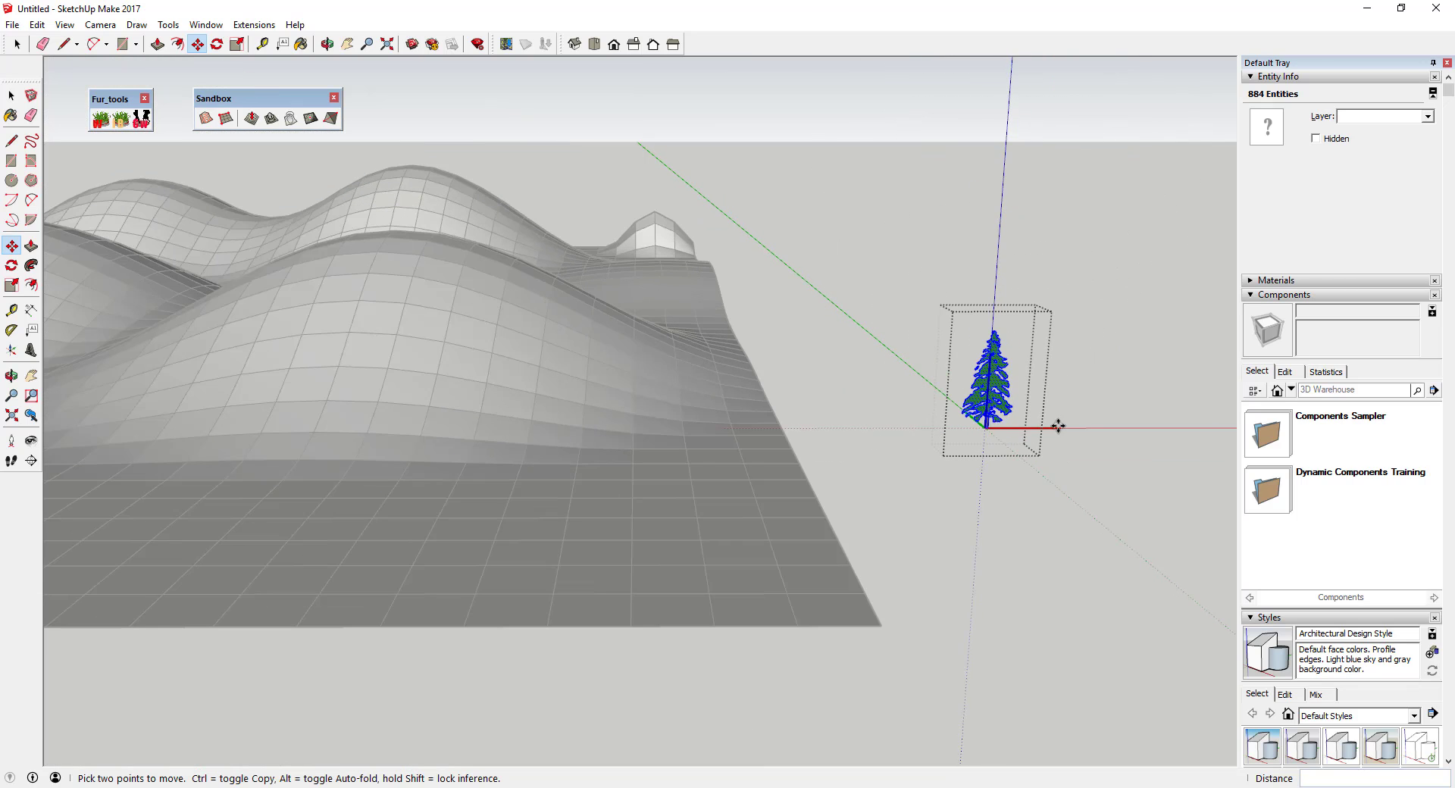
key("space")
scroll(985, 425, "up", 6)
scroll(909, 422, "down", 4)
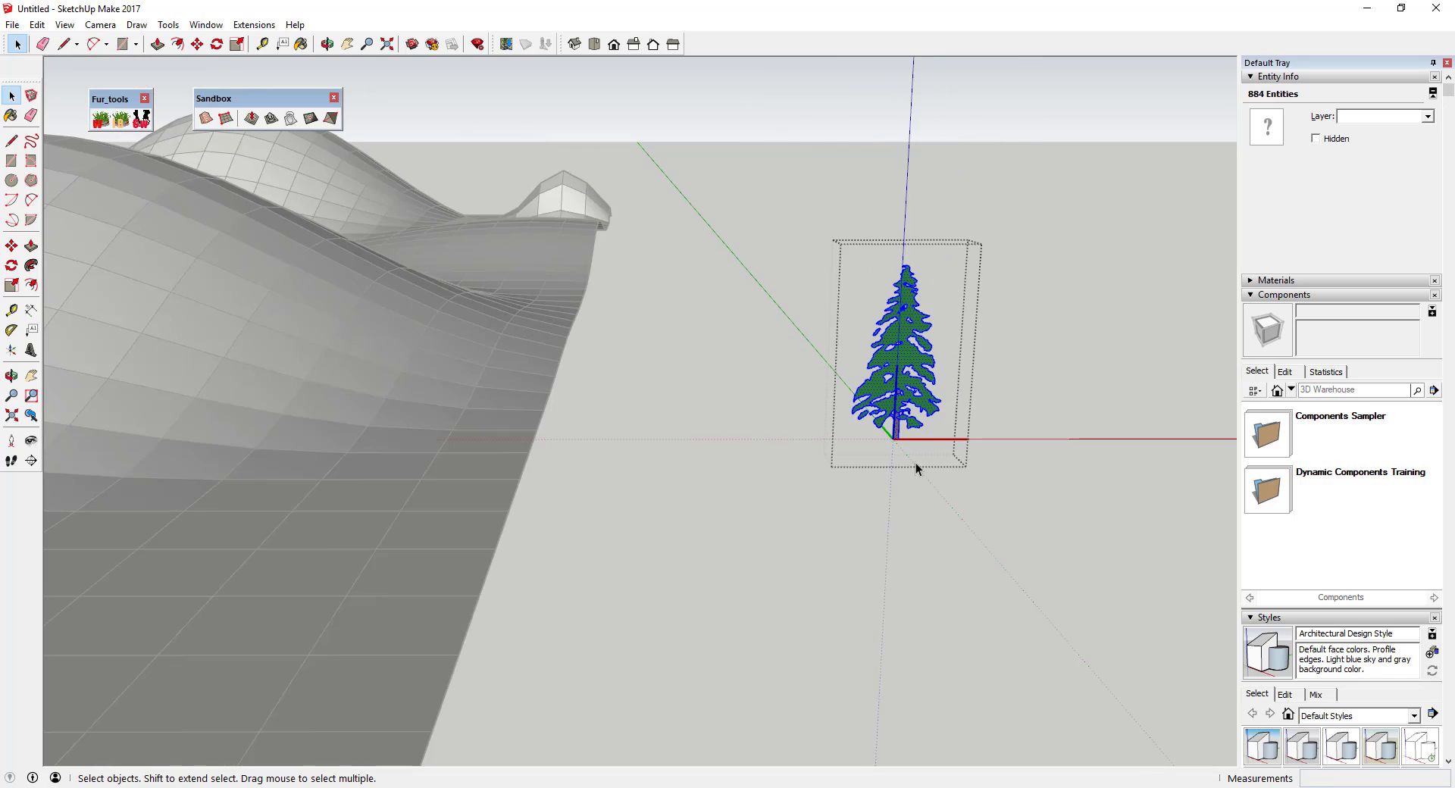
scroll(916, 462, "up", 4)
scroll(873, 435, "up", 1)
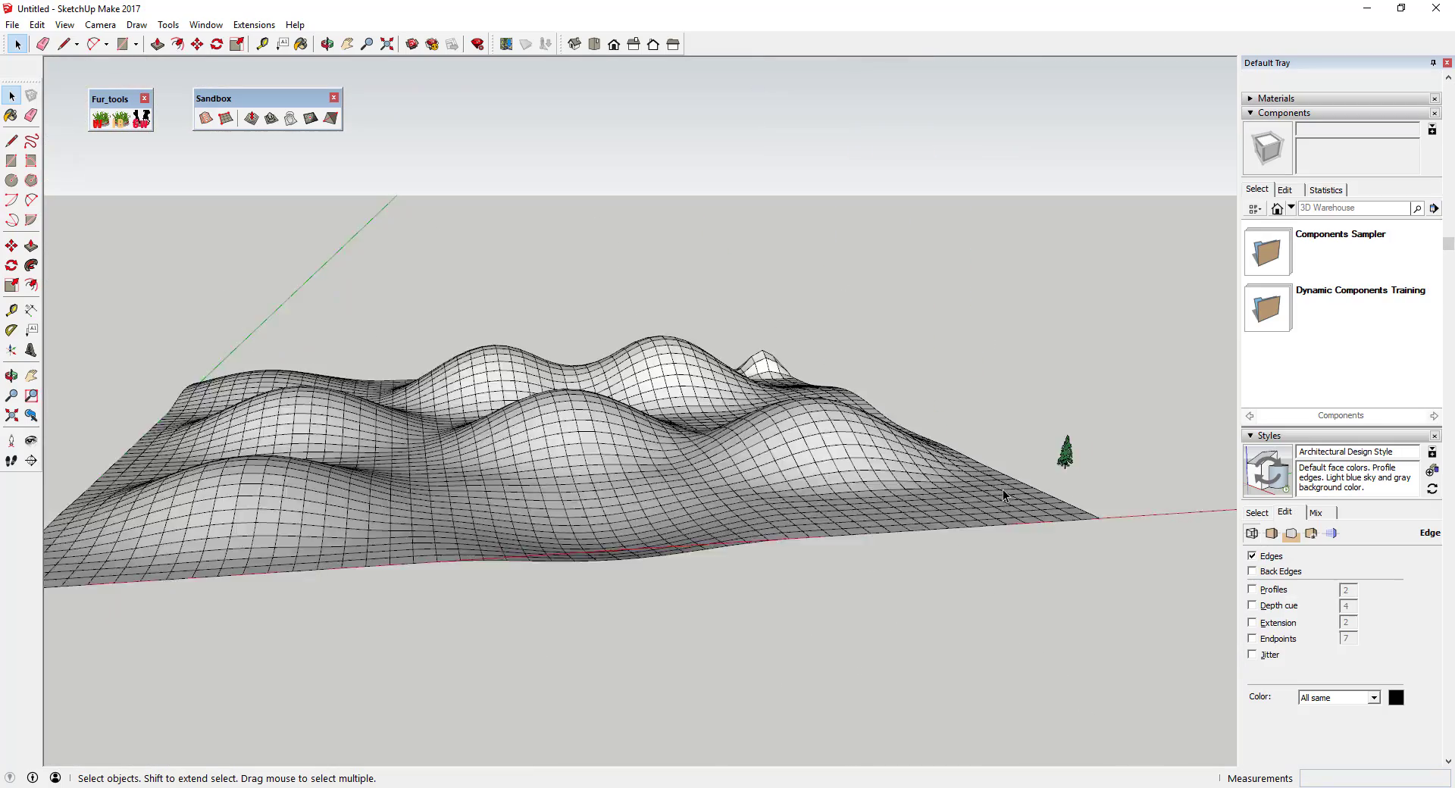
- Inspect the fir tree up close and list the components contained in the model
scroll(1091, 447, "up", 6)
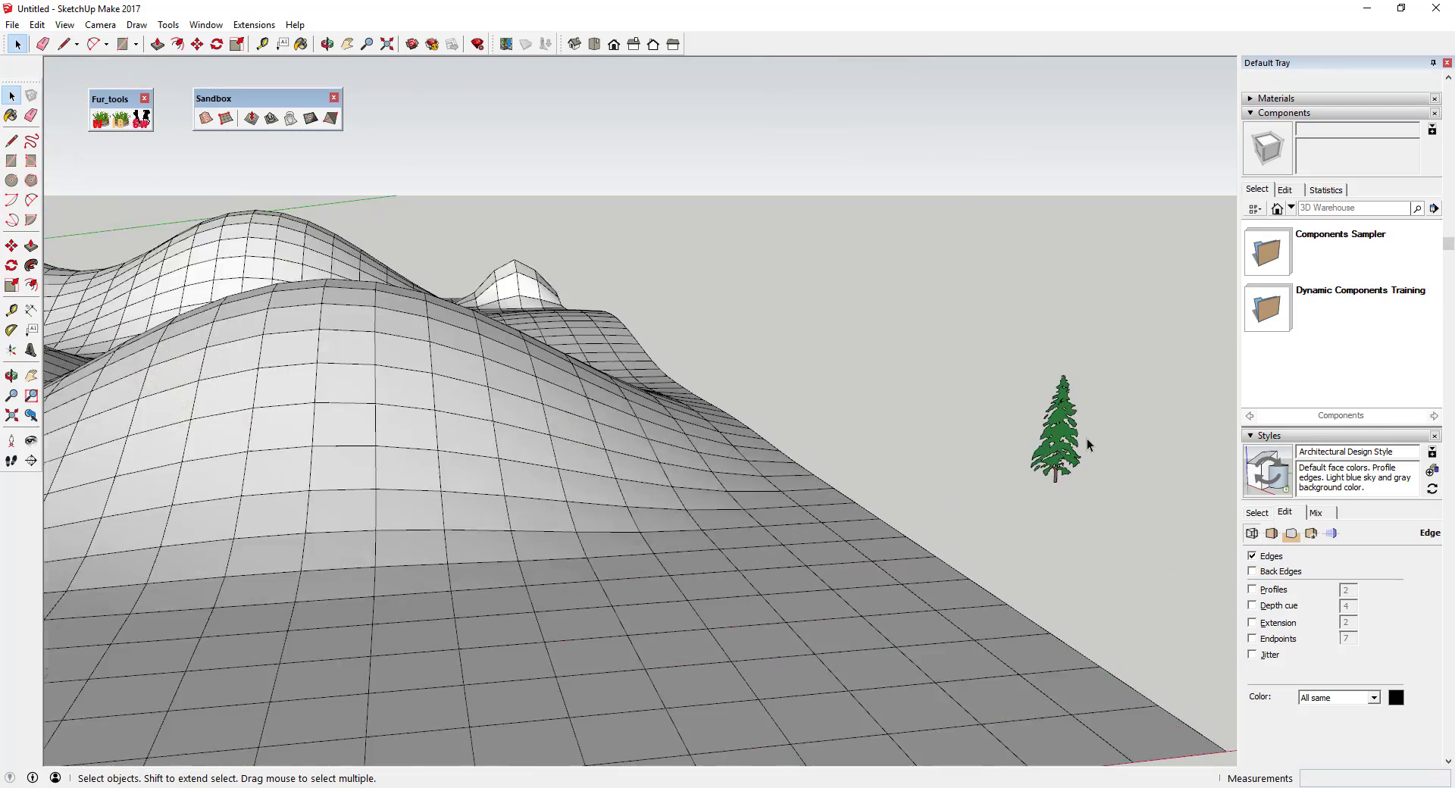
middle_click_drag(1065, 447, 716, 431)
left_click(867, 483)
middle_click_drag(866, 484, 1151, 485)
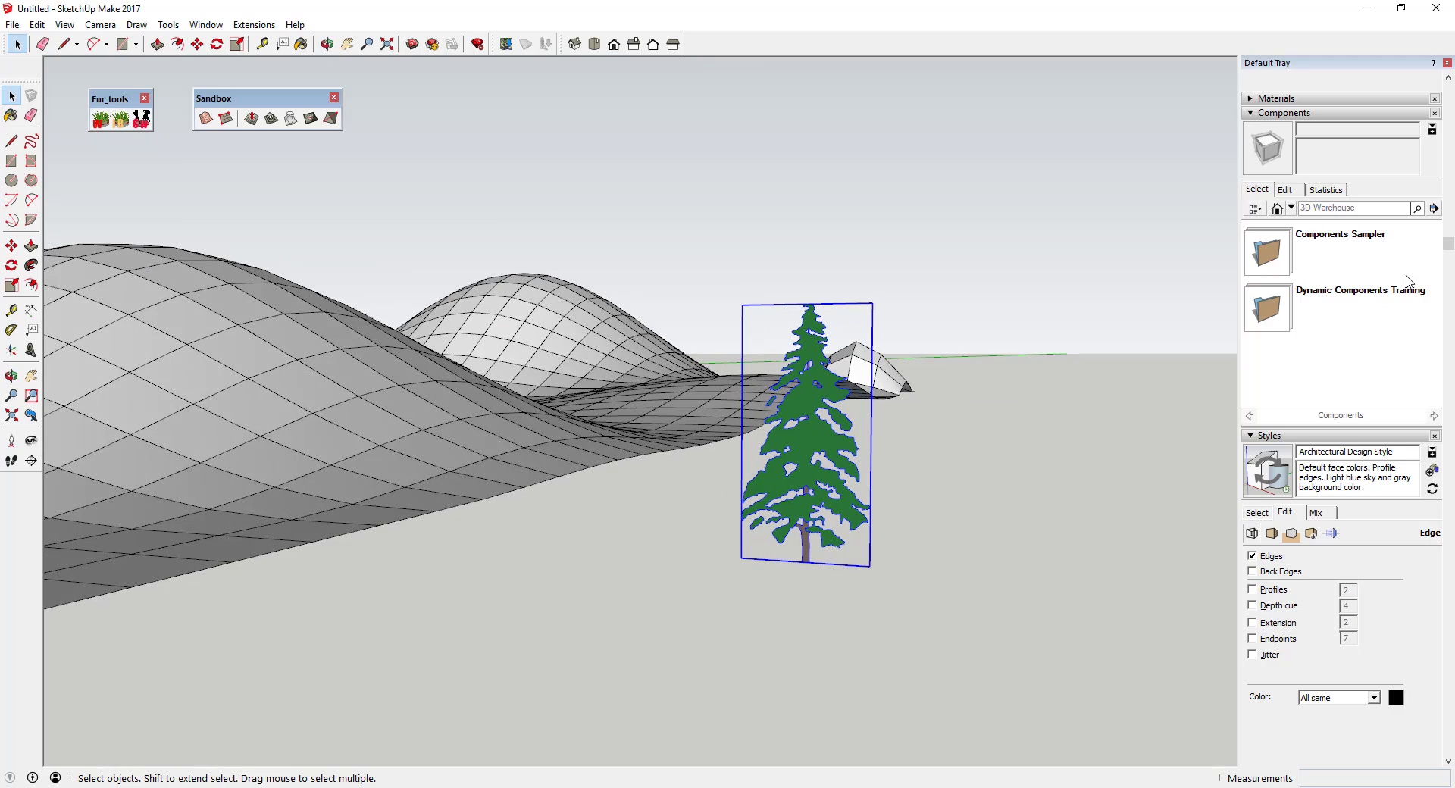
left_click(1290, 208)
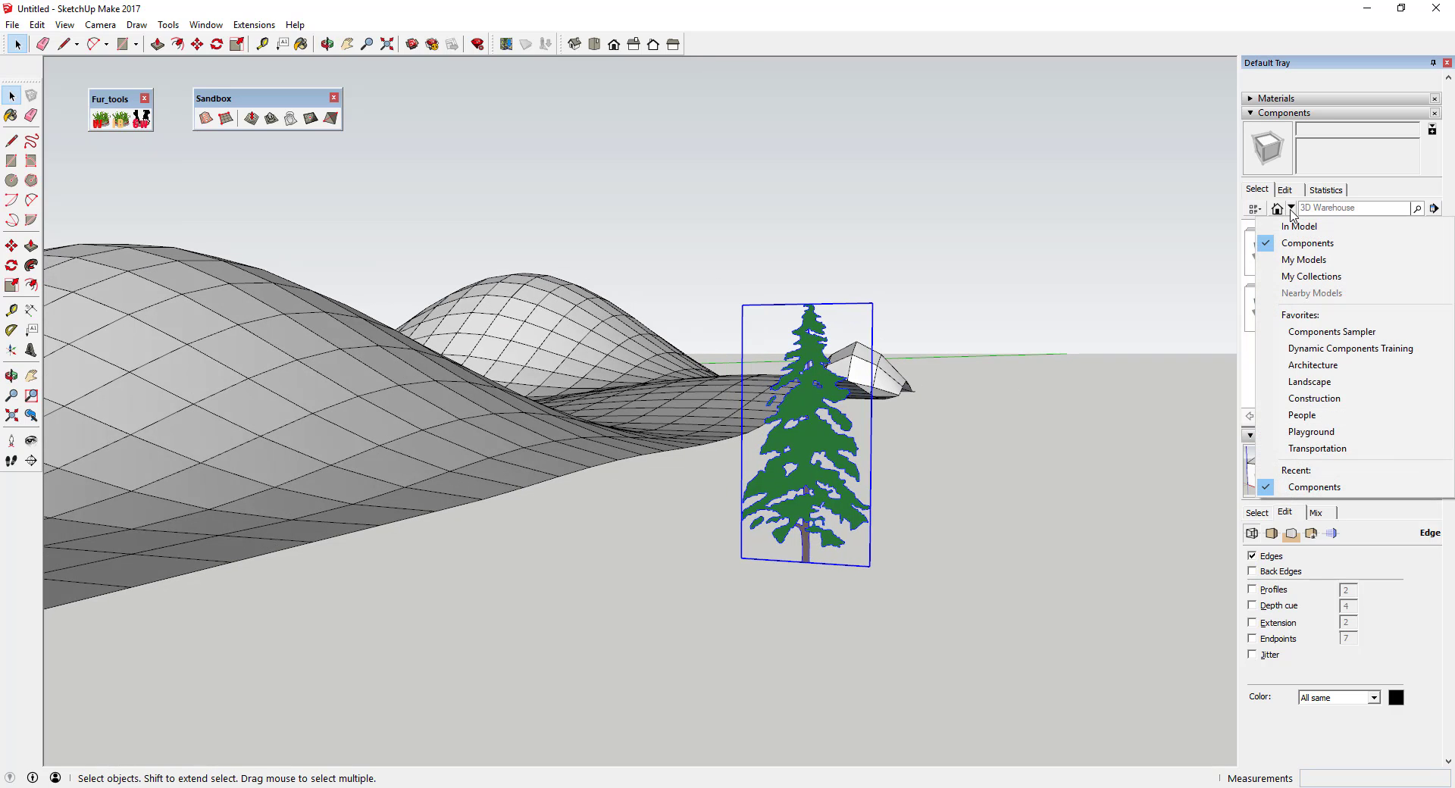
left_click(1291, 208)
left_click(1291, 208)
left_click(1169, 304)
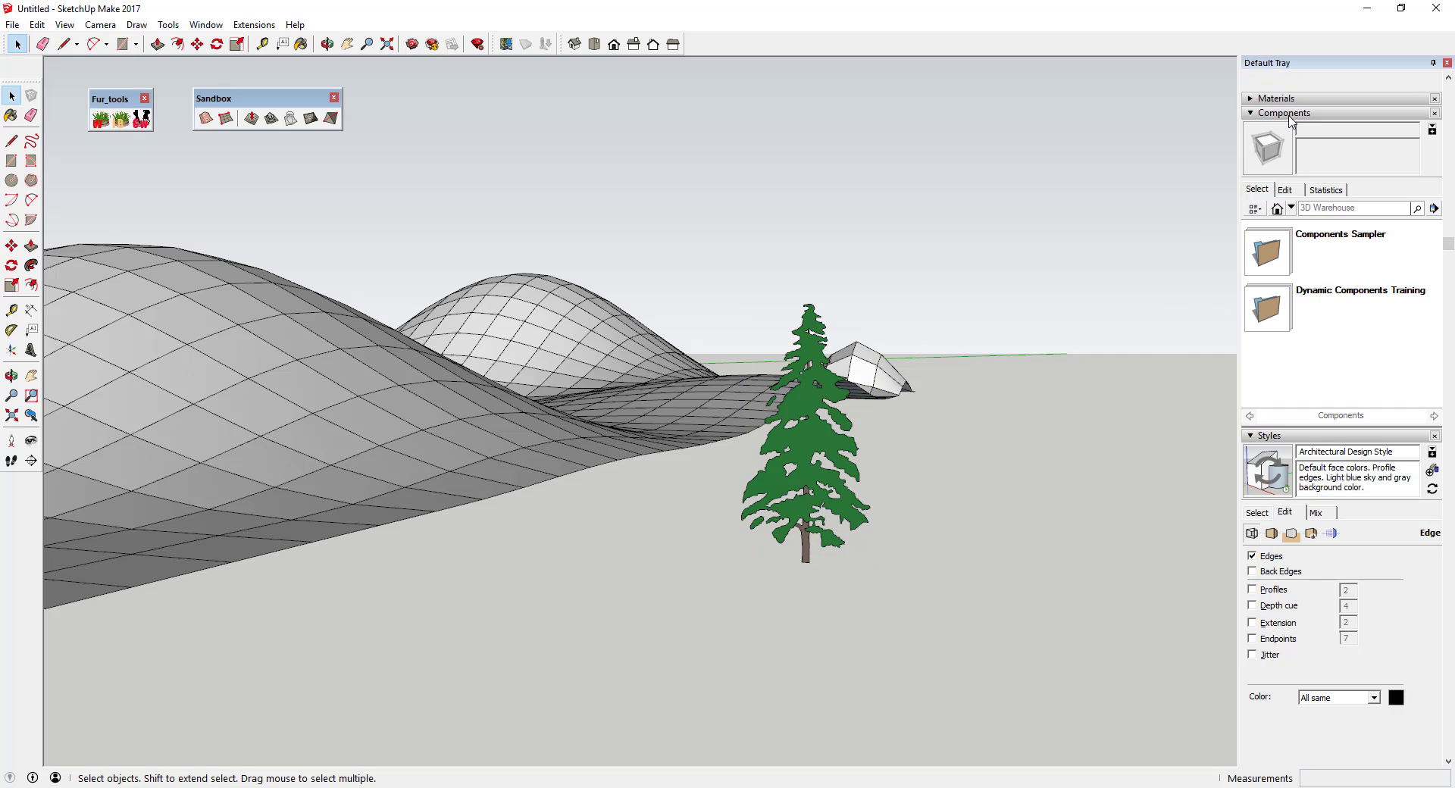
left_click(1290, 208)
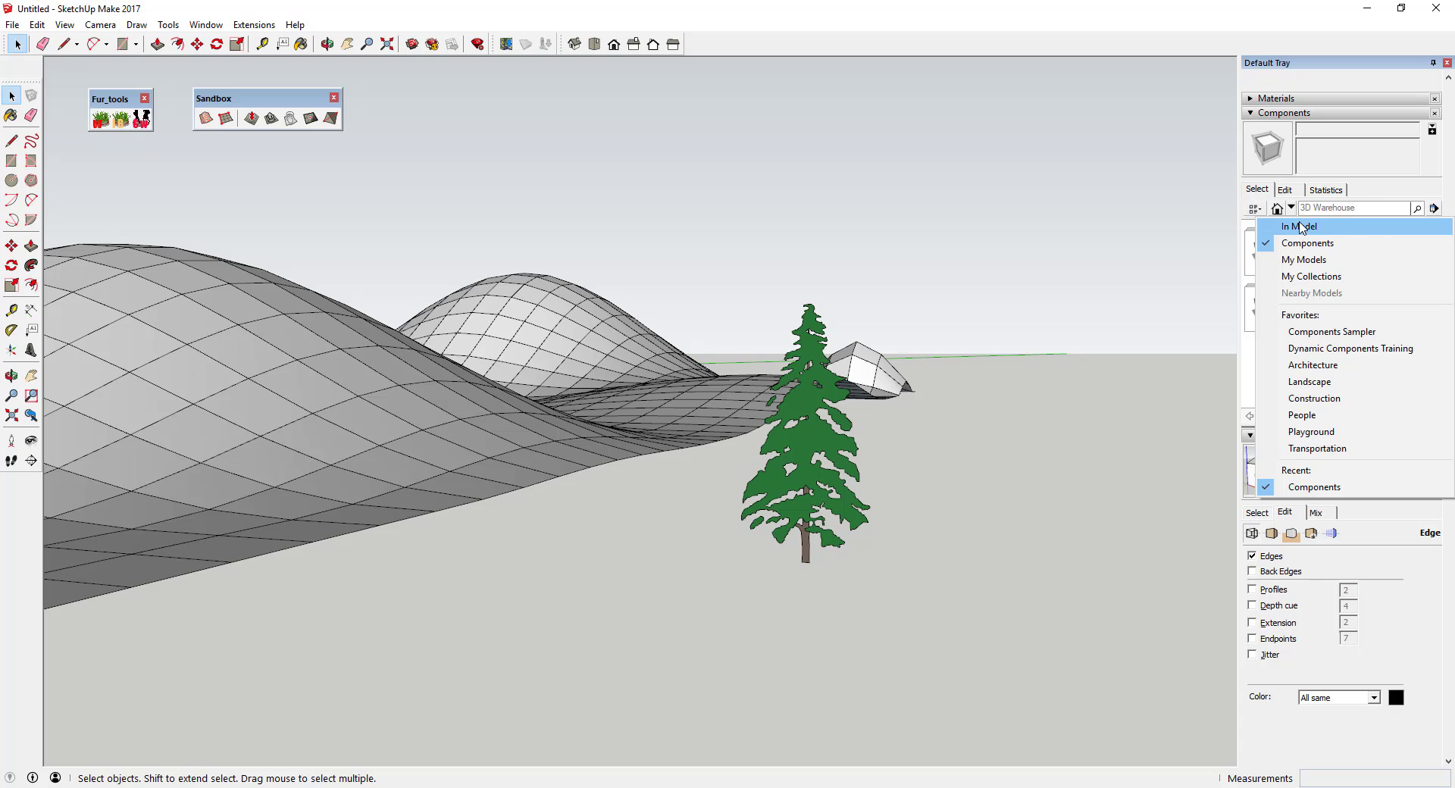
left_click(1300, 227)
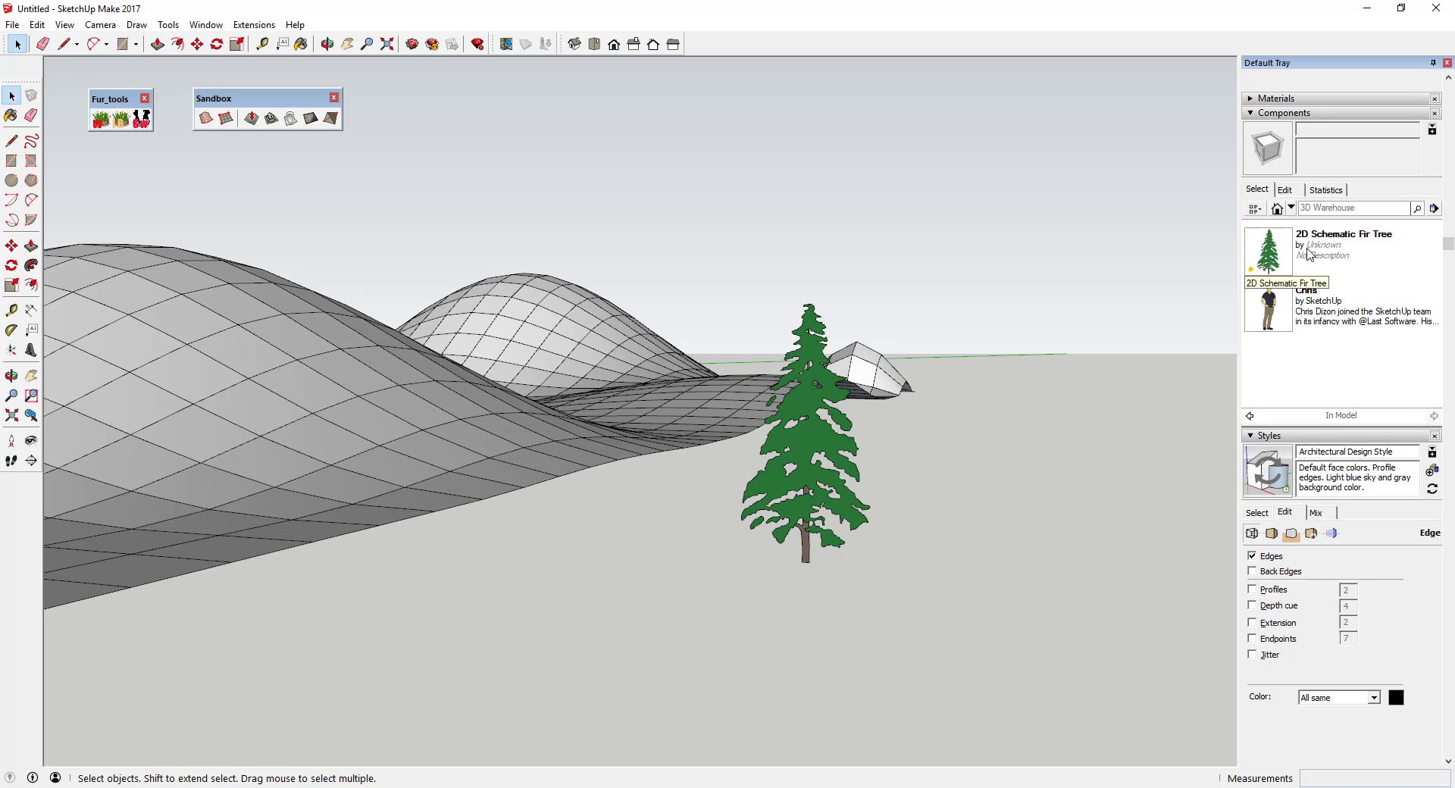
- Open the properties of the 2D Schematic Fir Tree component and enable Always face camera
right_click(1268, 255)
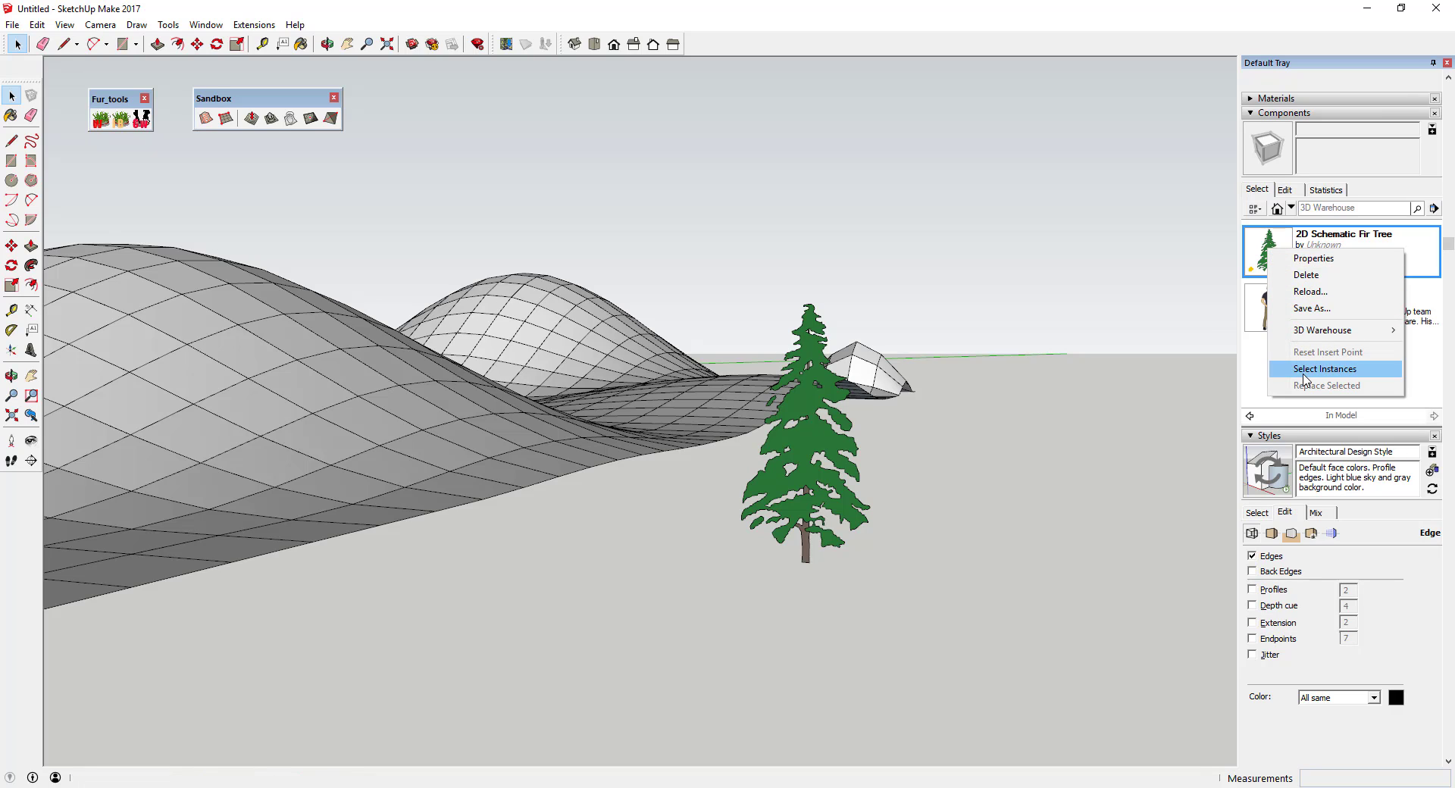
left_click(1305, 258)
left_click(1296, 260)
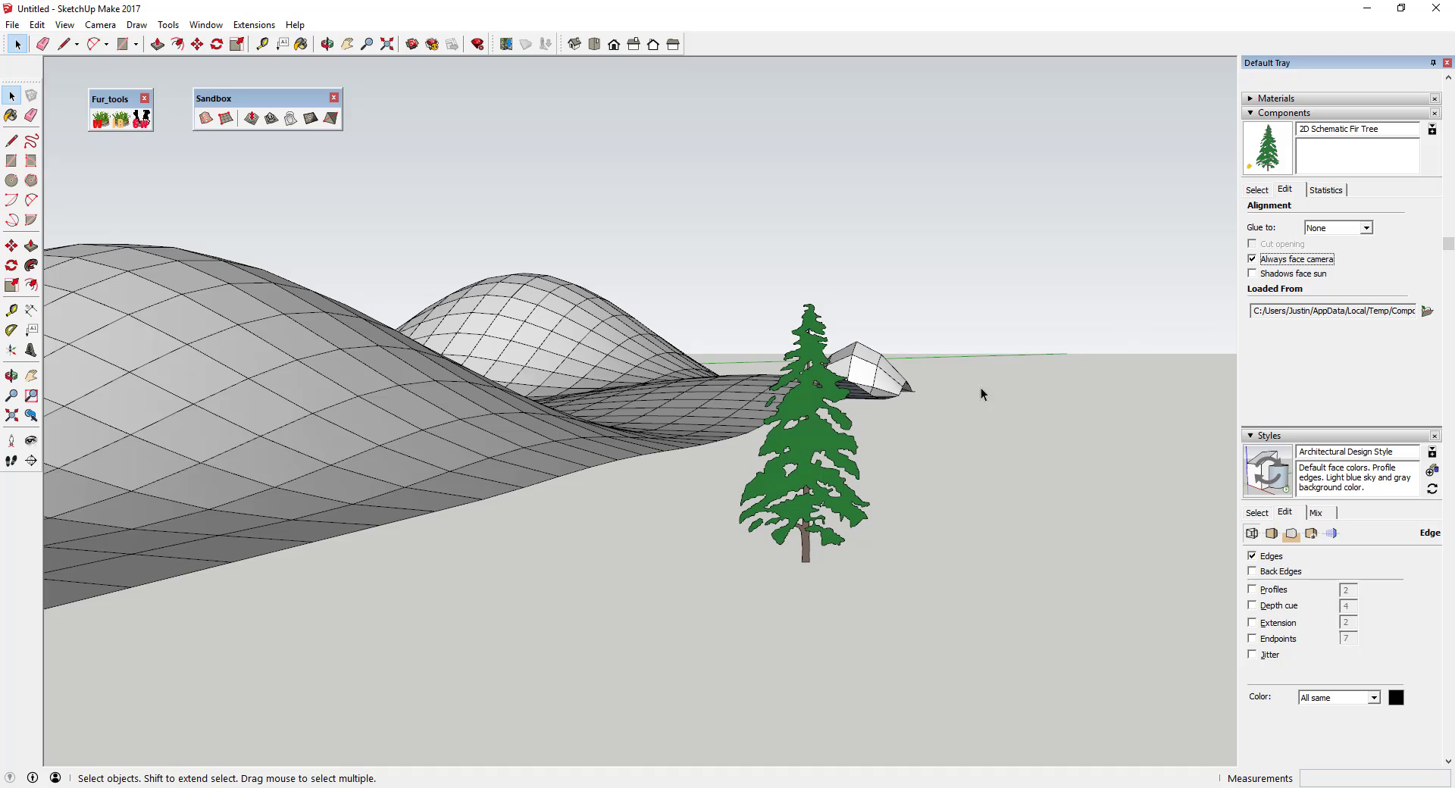
- Check from several viewpoints around the terrain whether the fir tree turns to face the camera
middle_click_drag(1056, 412, 461, 459)
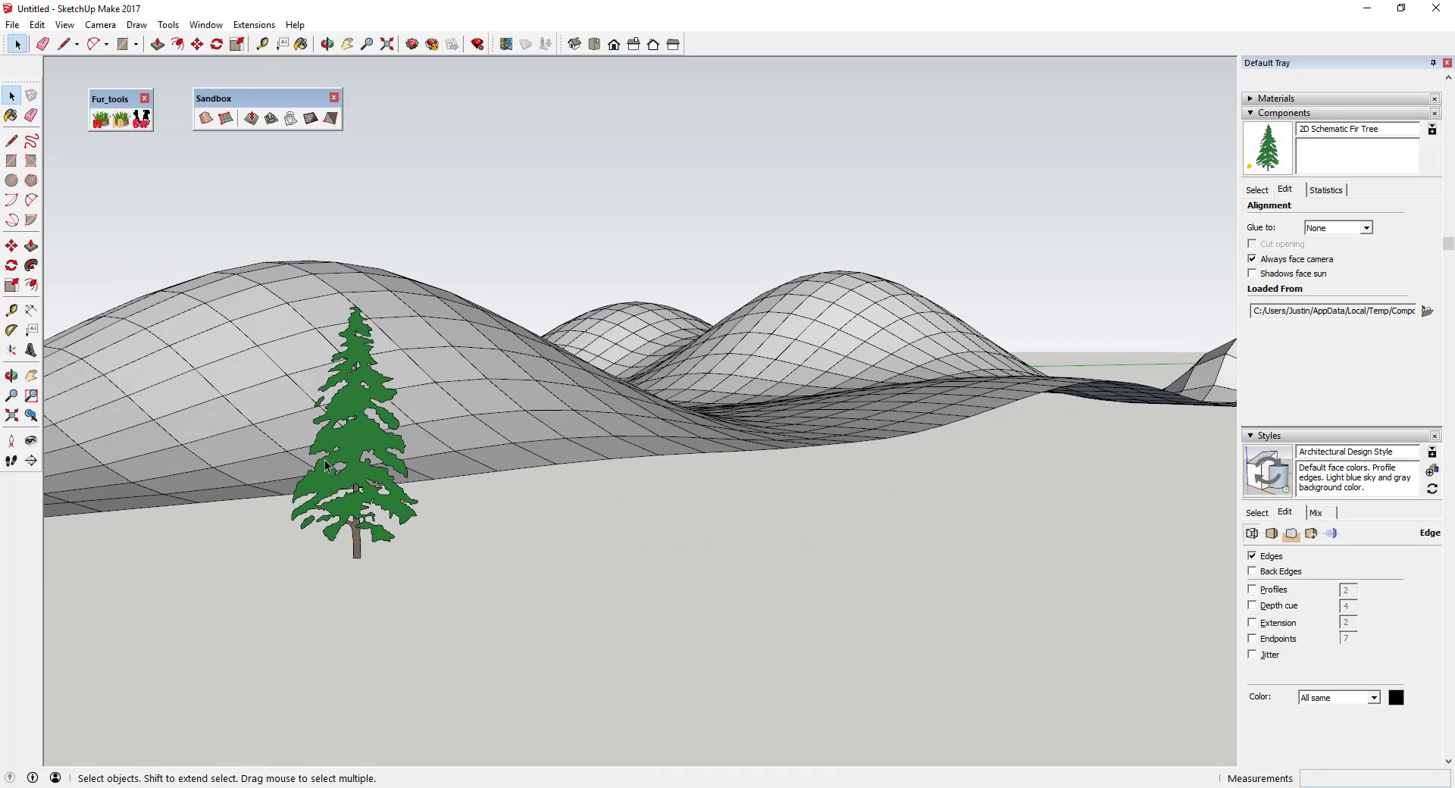
middle_click_drag(364, 485, 854, 484)
middle_click_drag(571, 478, 286, 475)
middle_click_drag(604, 471, 583, 523)
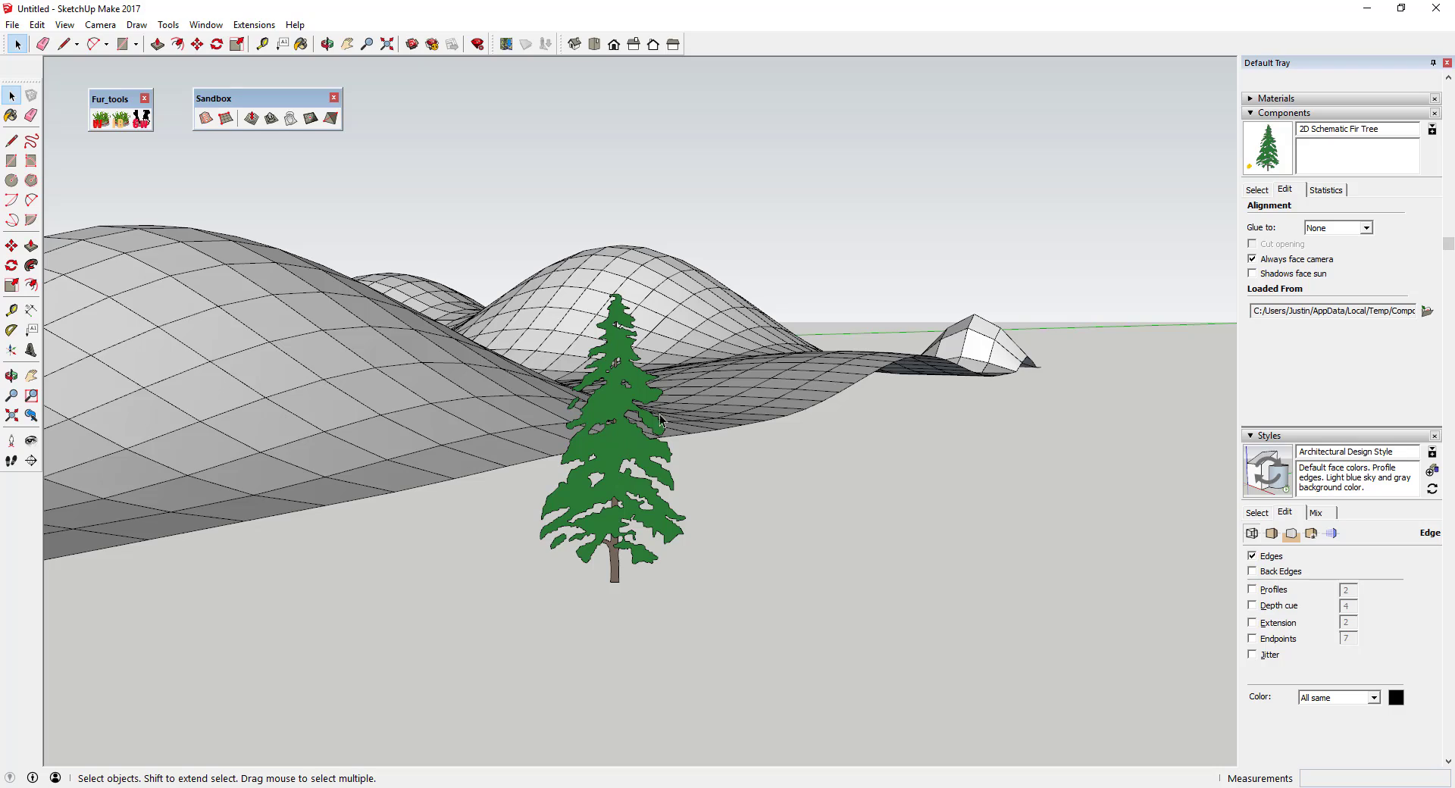
scroll(746, 436, "down", 5)
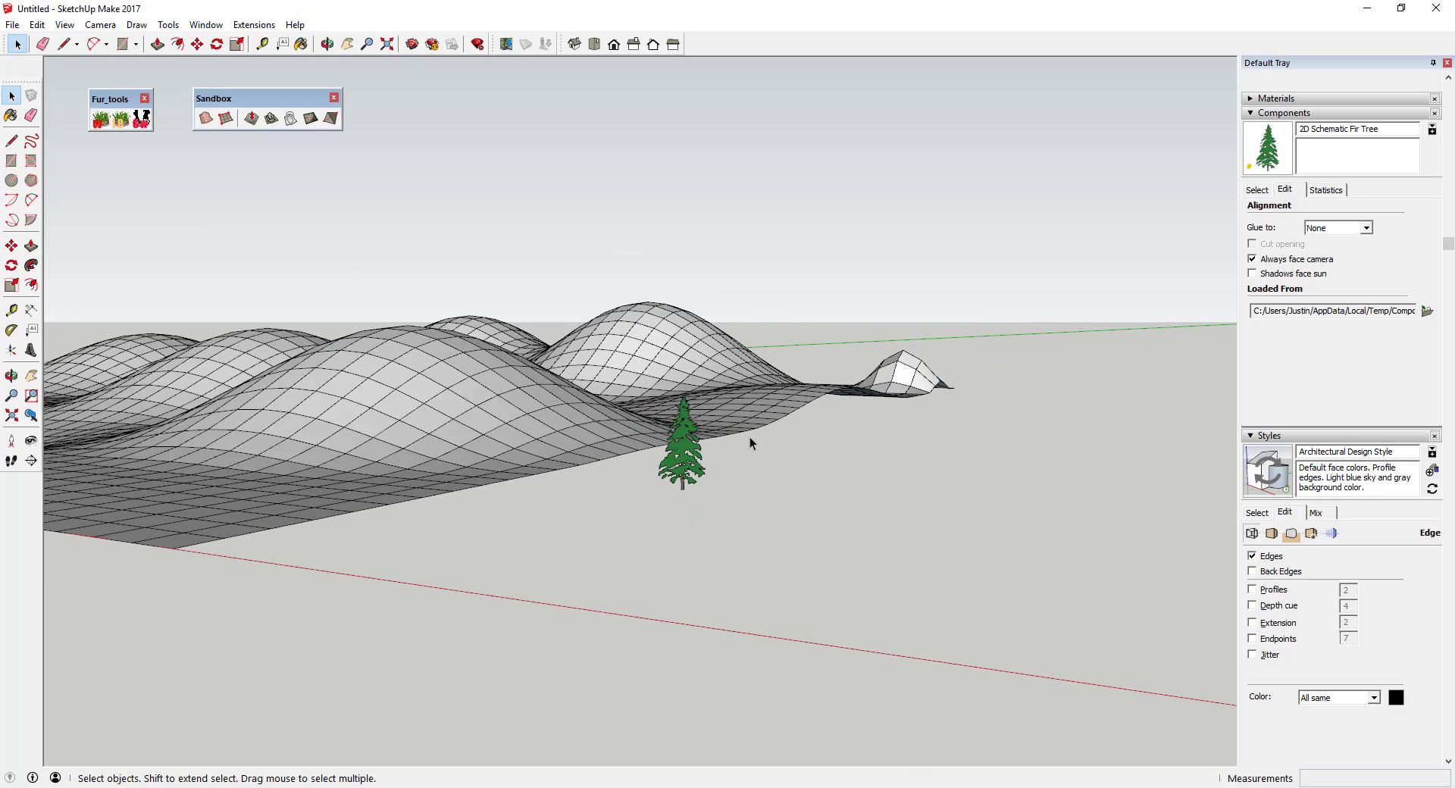
middle_click_drag(744, 438, 858, 472)
scroll(734, 461, "up", 3)
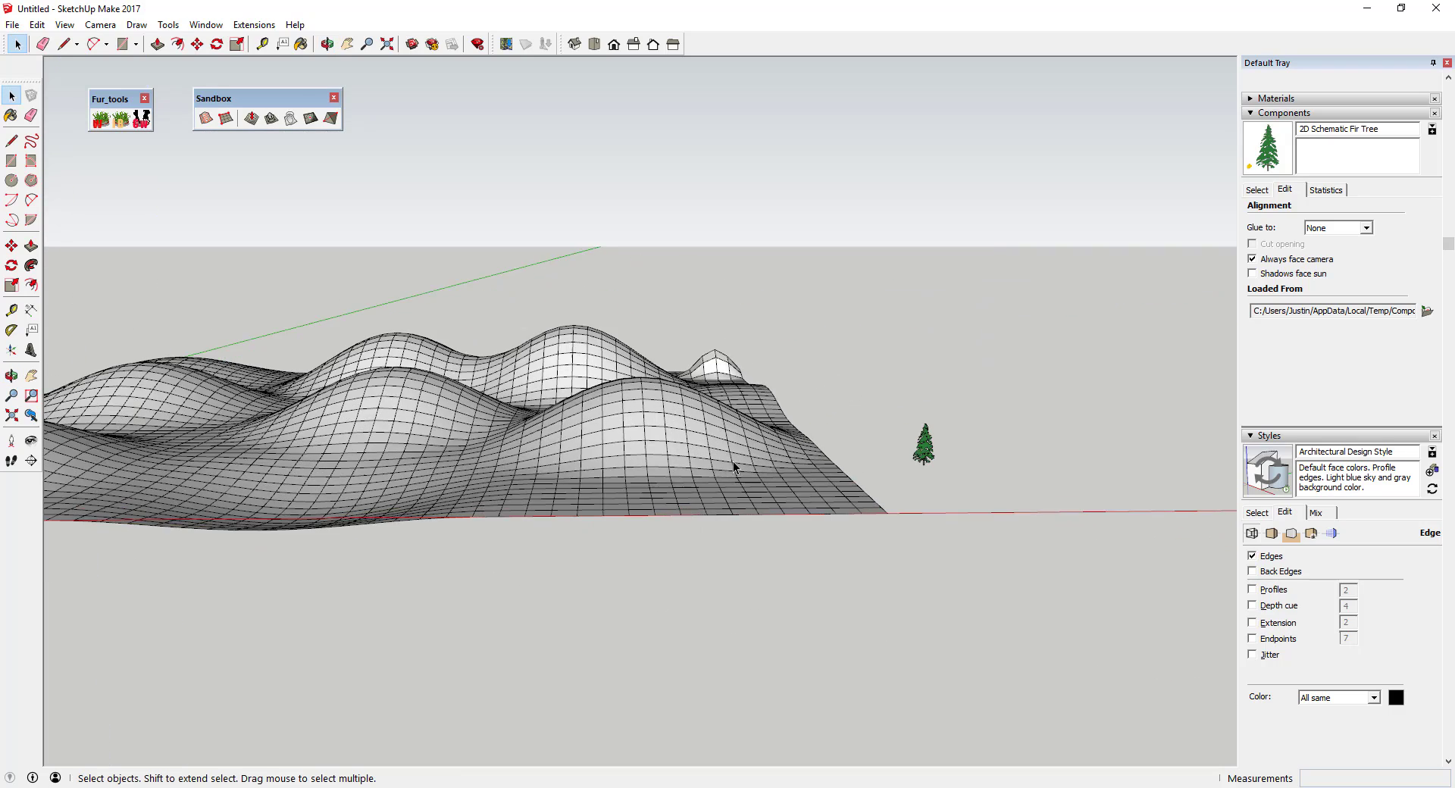
- Open the hilly terrain group for editing and select all of its faces and edges
left_click(638, 428)
scroll(847, 437, "down", 2)
scroll(436, 435, "up", 2)
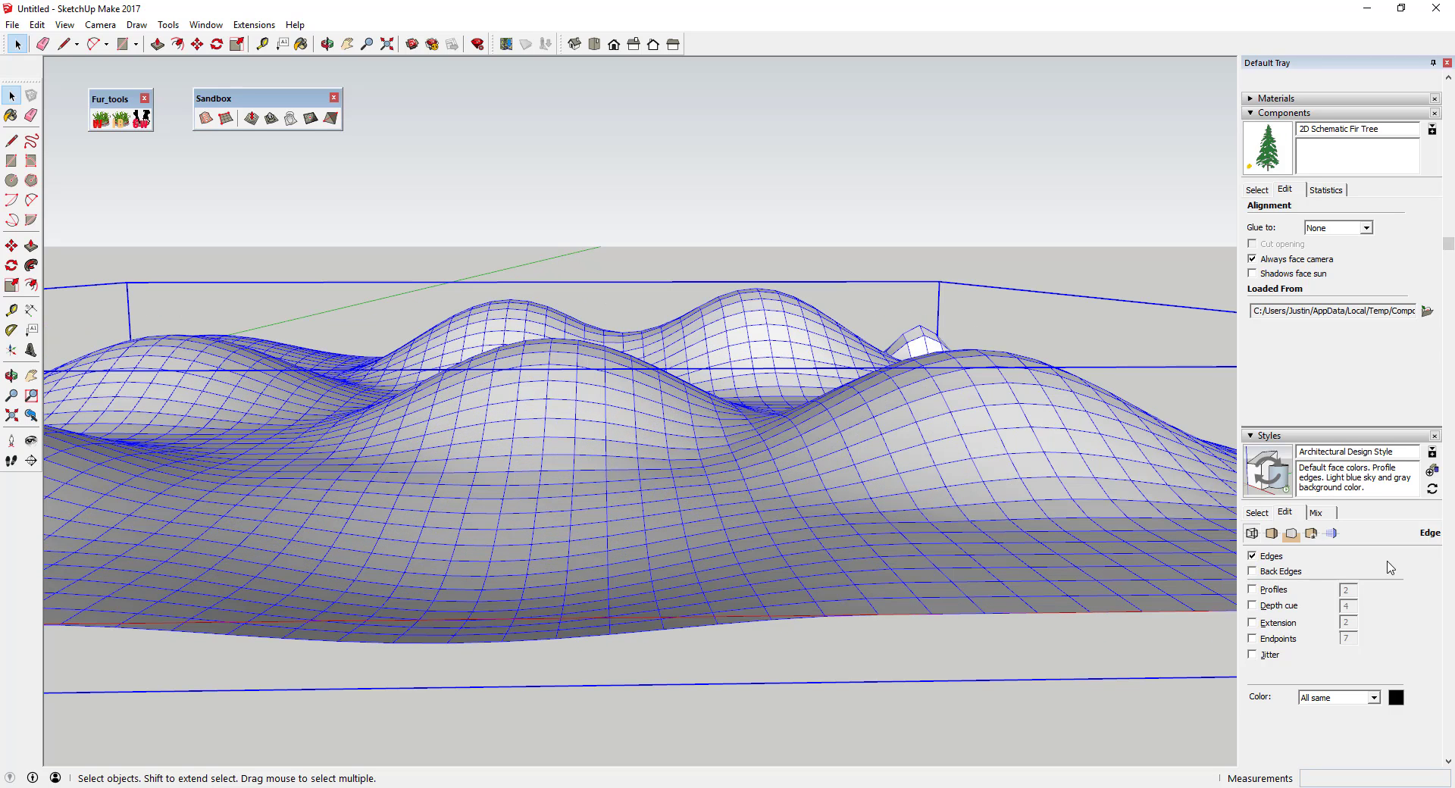
scroll(1364, 584, "down", 10)
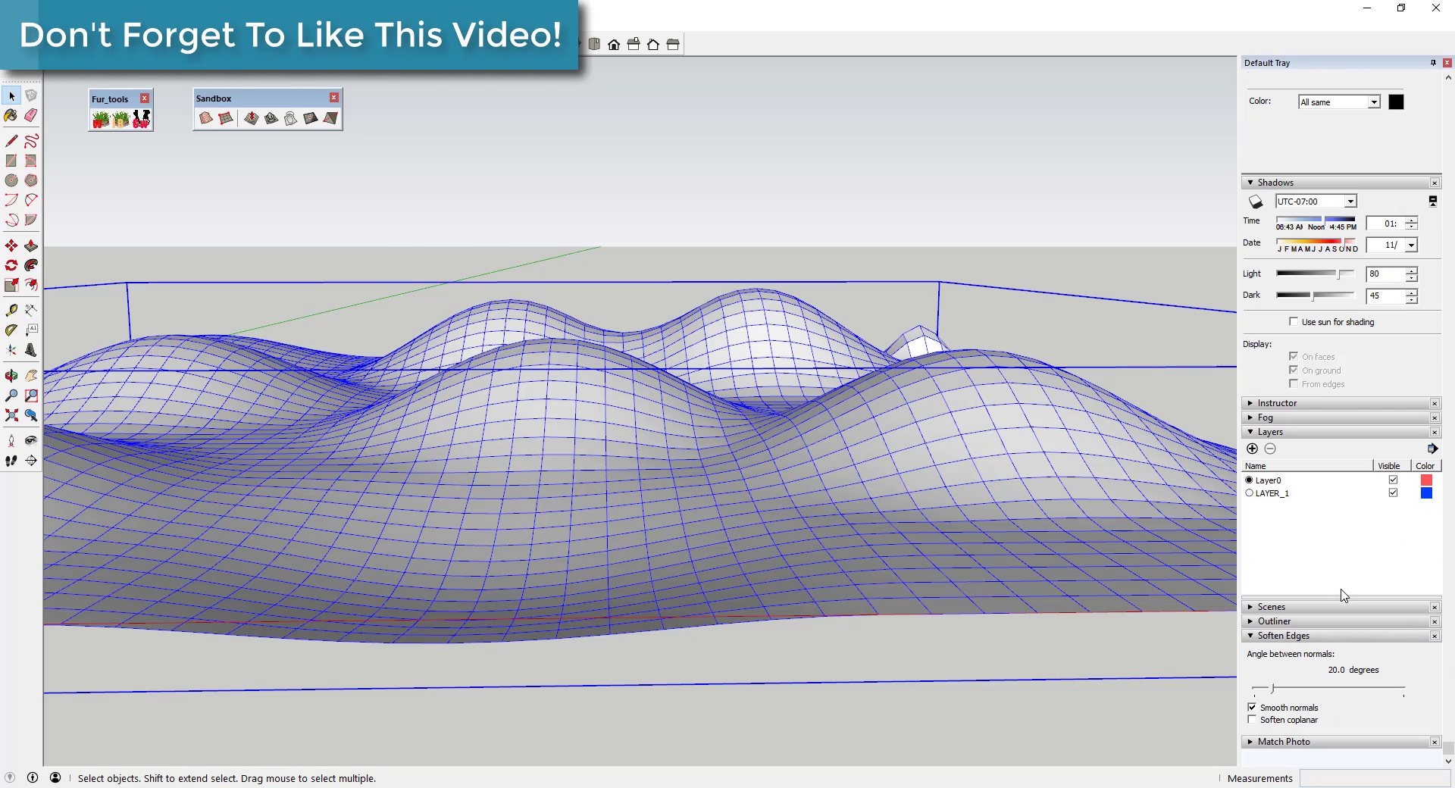
double_click(867, 449)
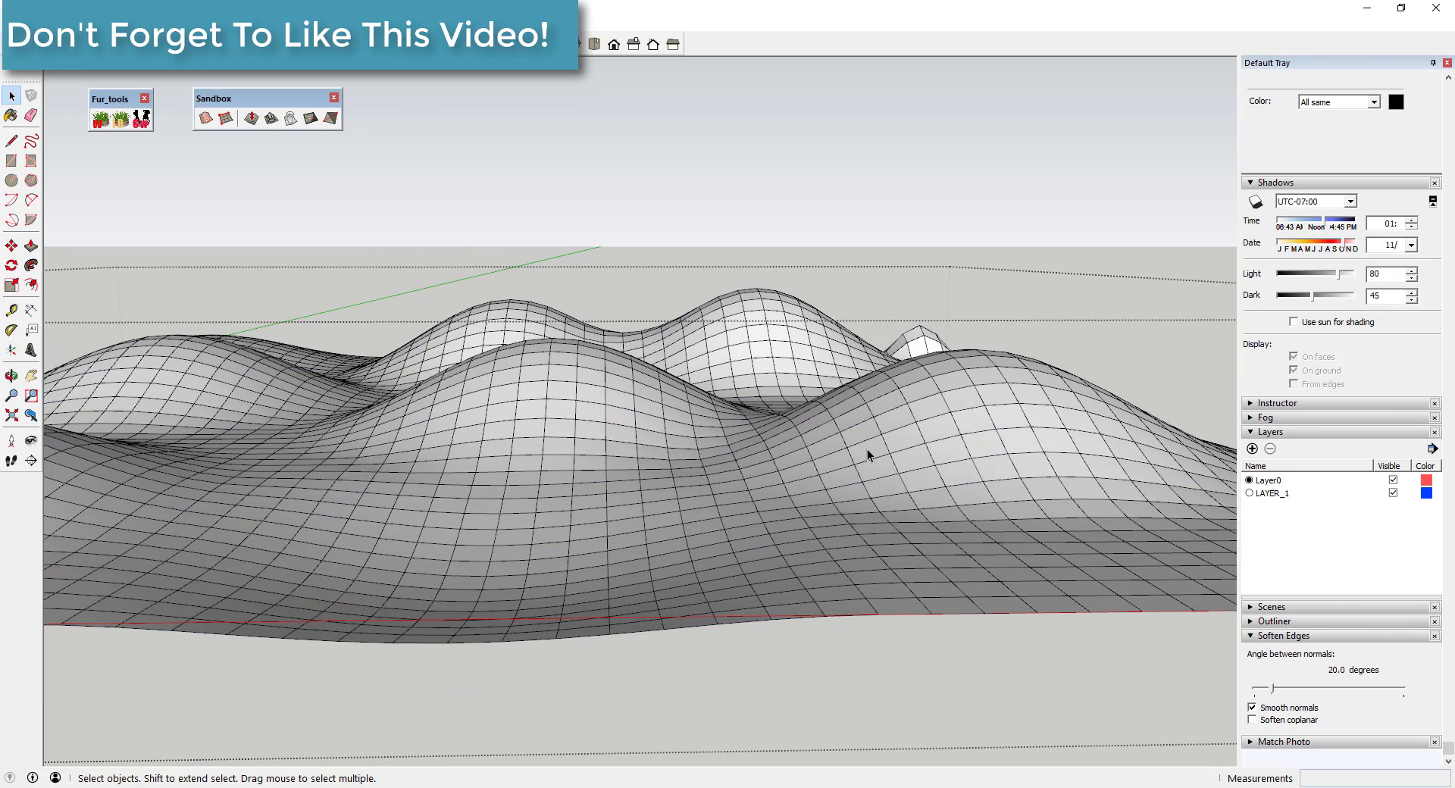
triple_click(867, 449)
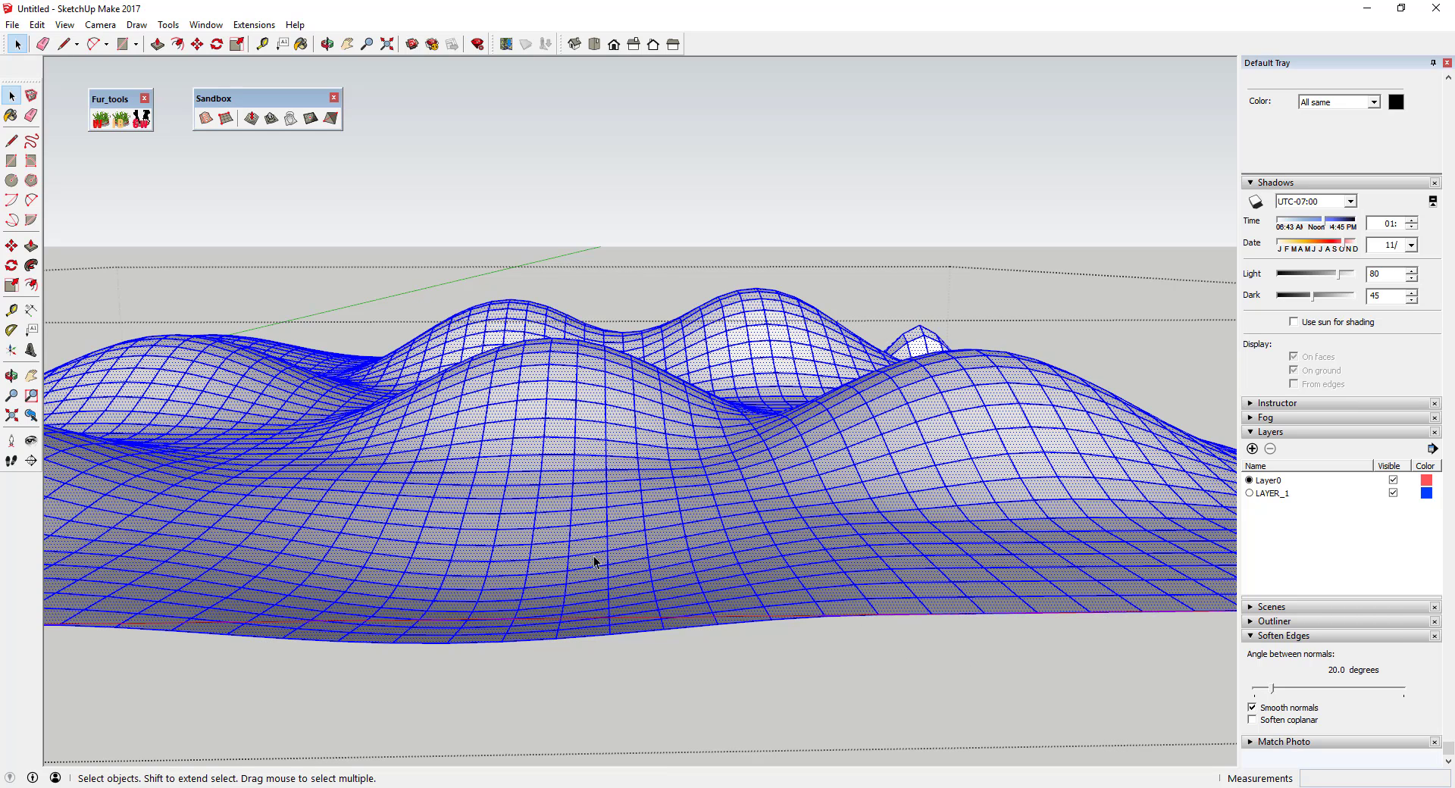
- Soften the edges of the entire terrain mesh with an angle between normals of 111.5 degrees
middle_click_drag(593, 455, 902, 442)
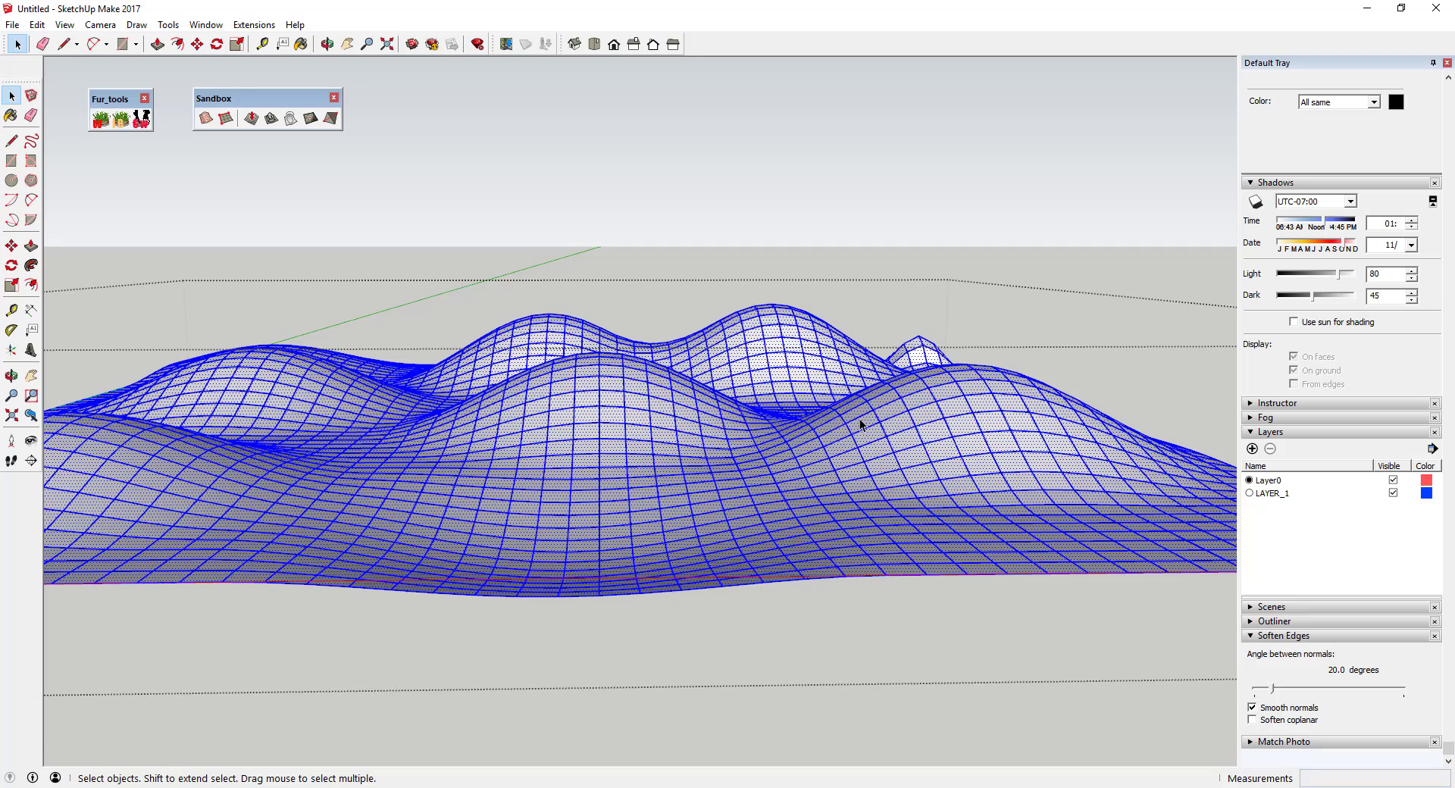
scroll(860, 424, "up", 2)
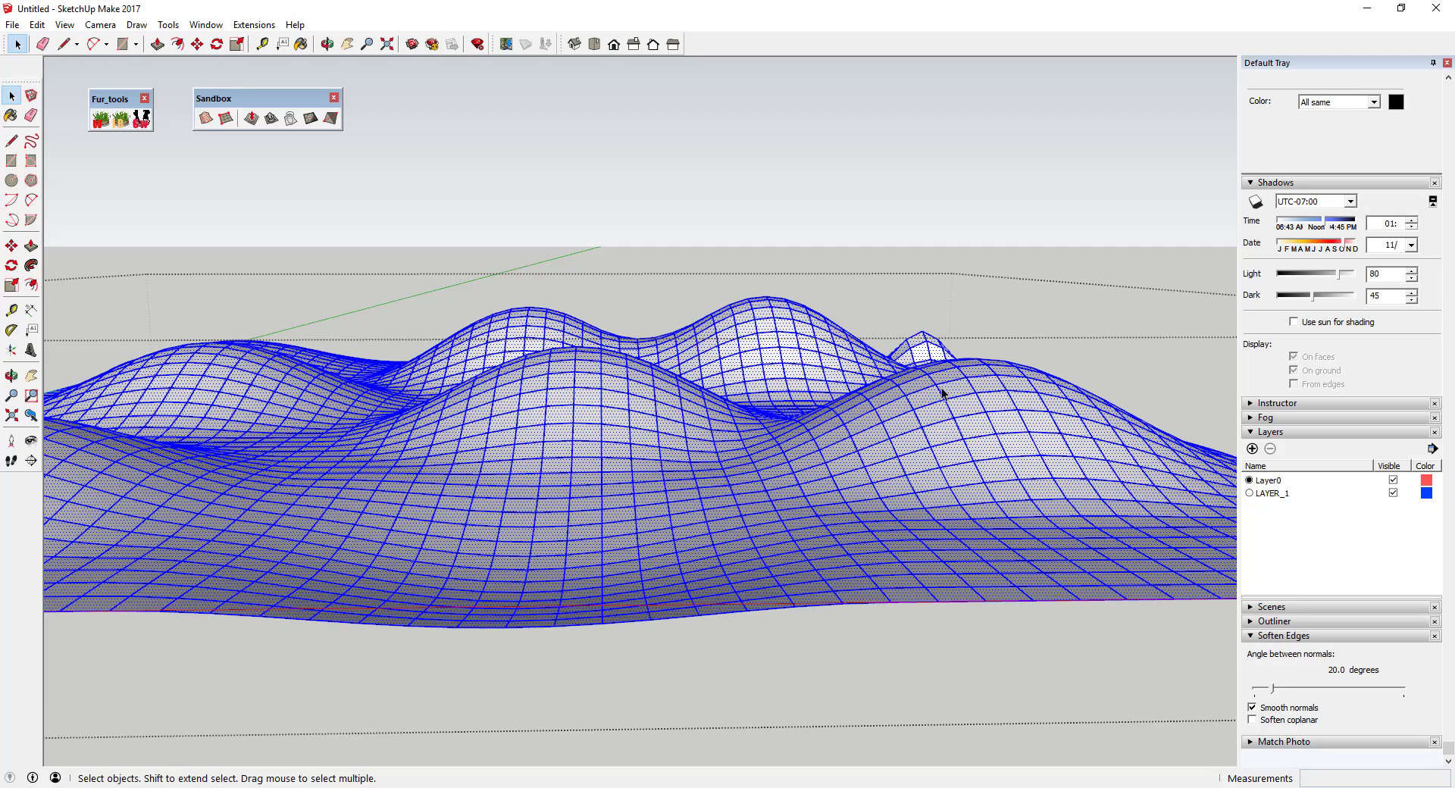
scroll(927, 452, "down", 2)
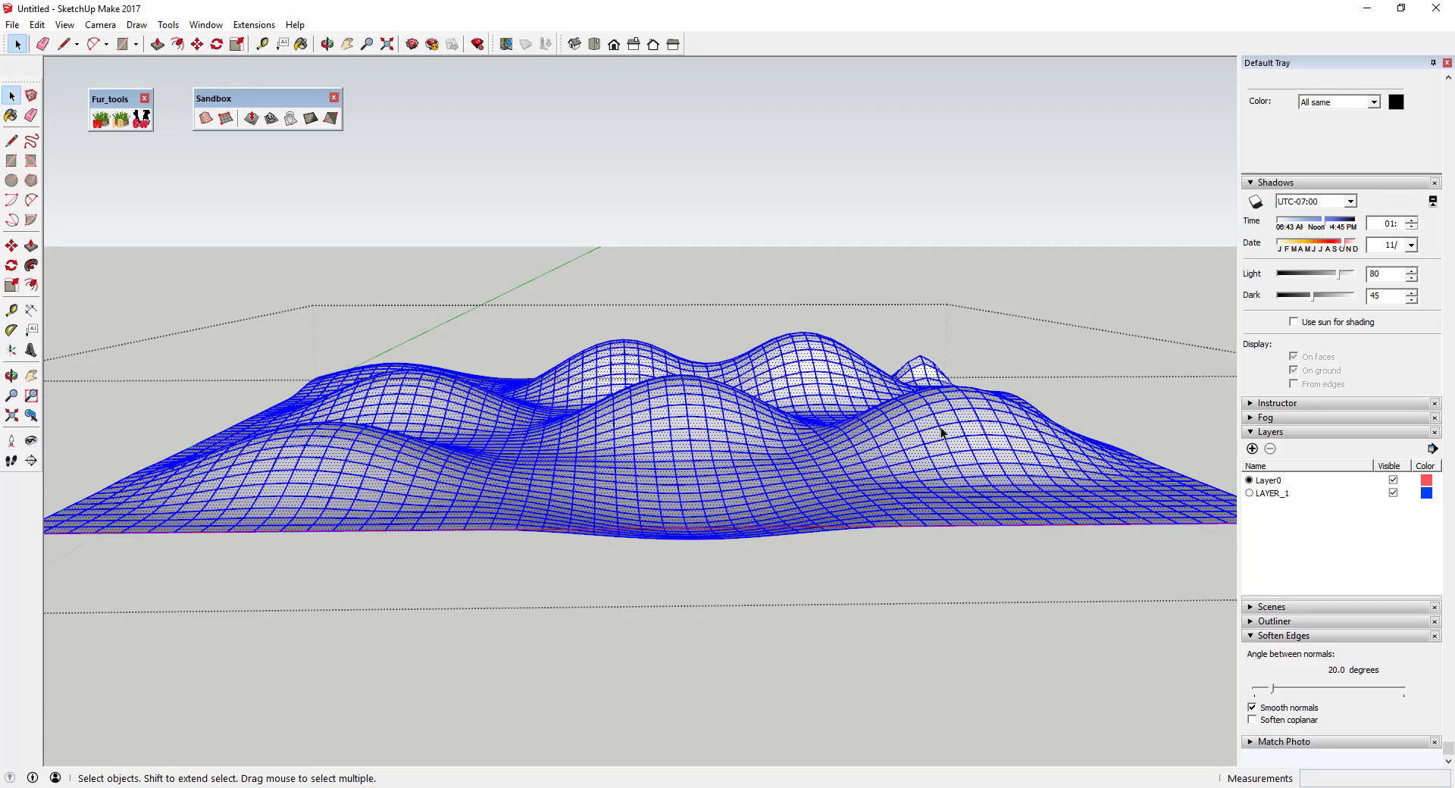
left_click(940, 426)
triple_click(947, 437)
scroll(947, 519, "down", 3)
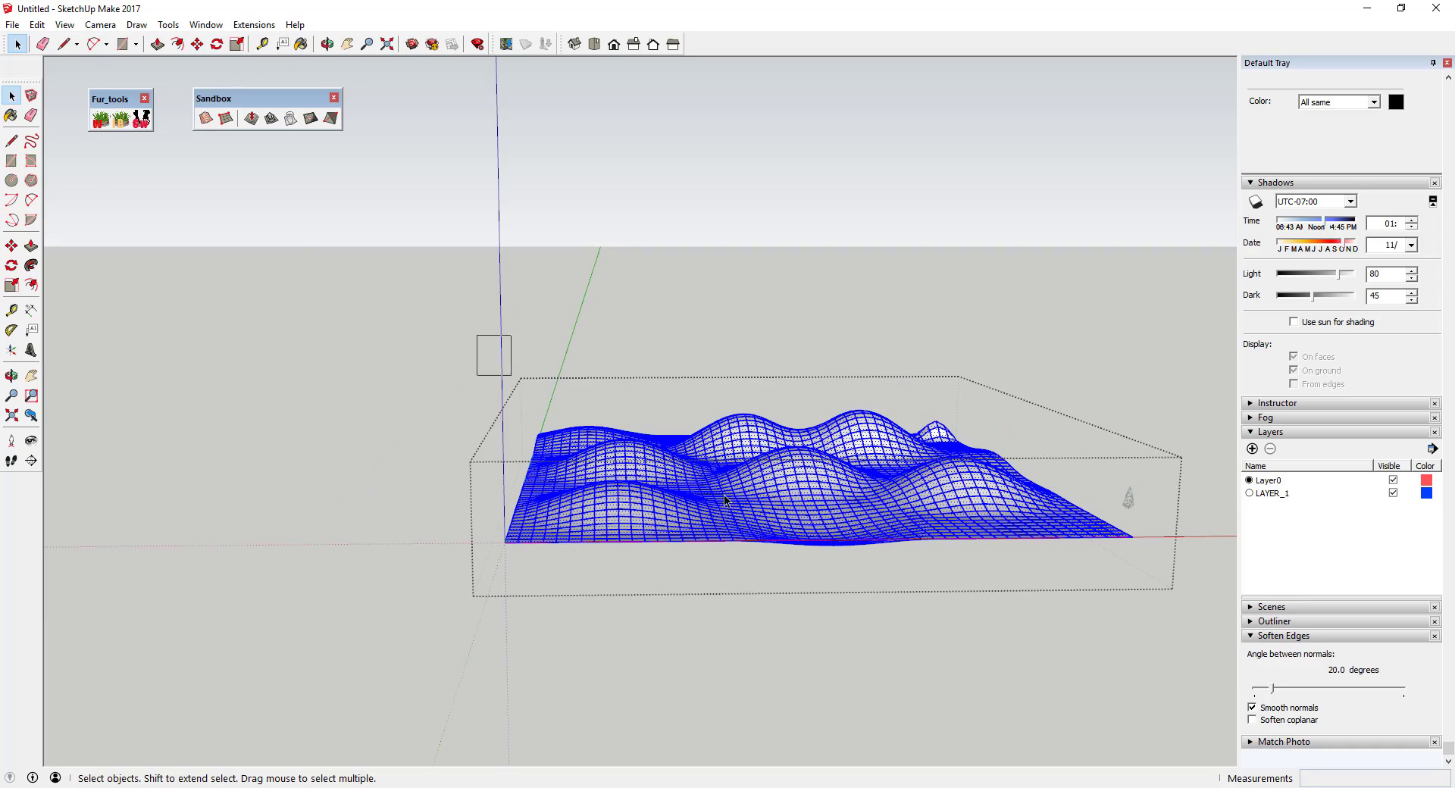
scroll(1020, 552, "up", 4)
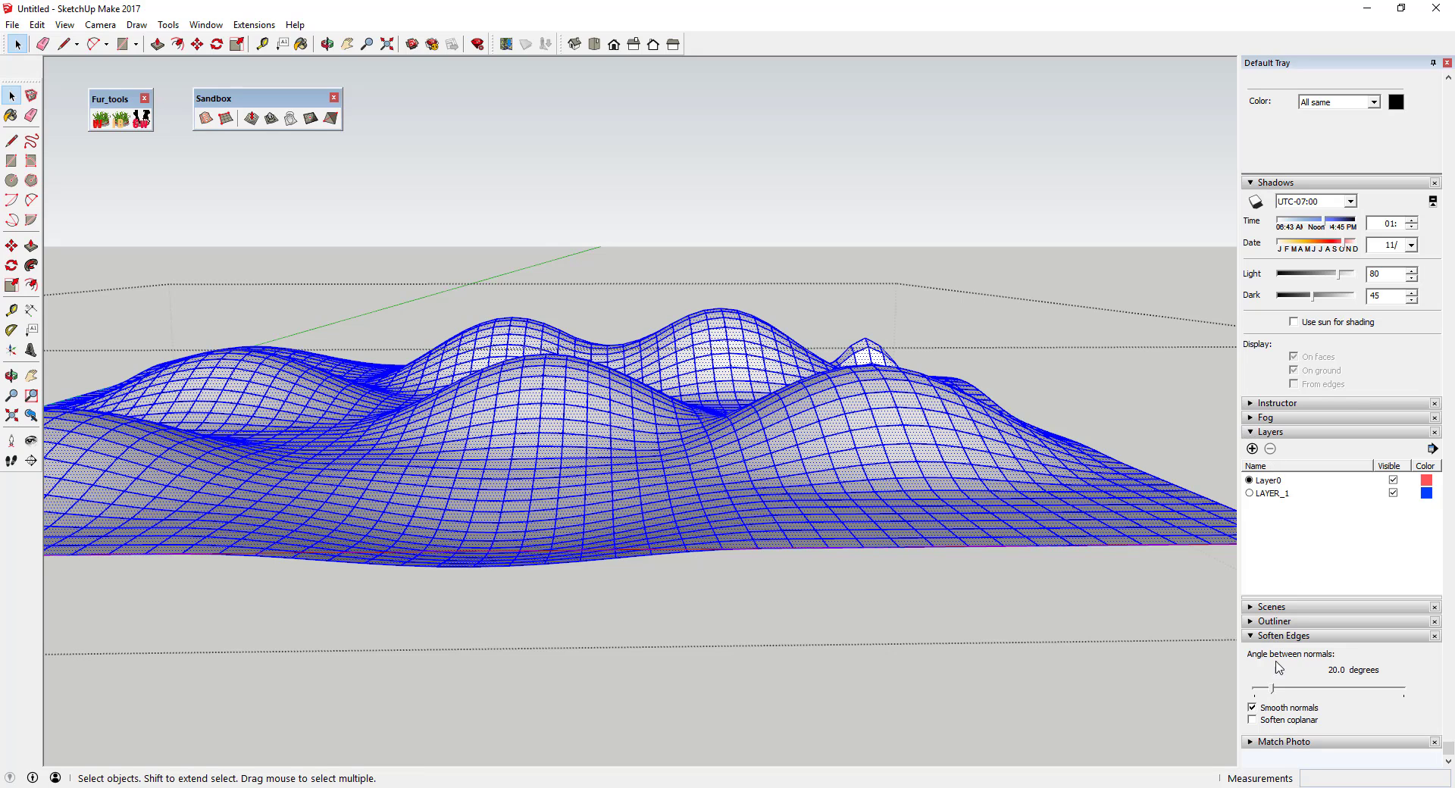
left_click_drag(1276, 694, 1407, 696)
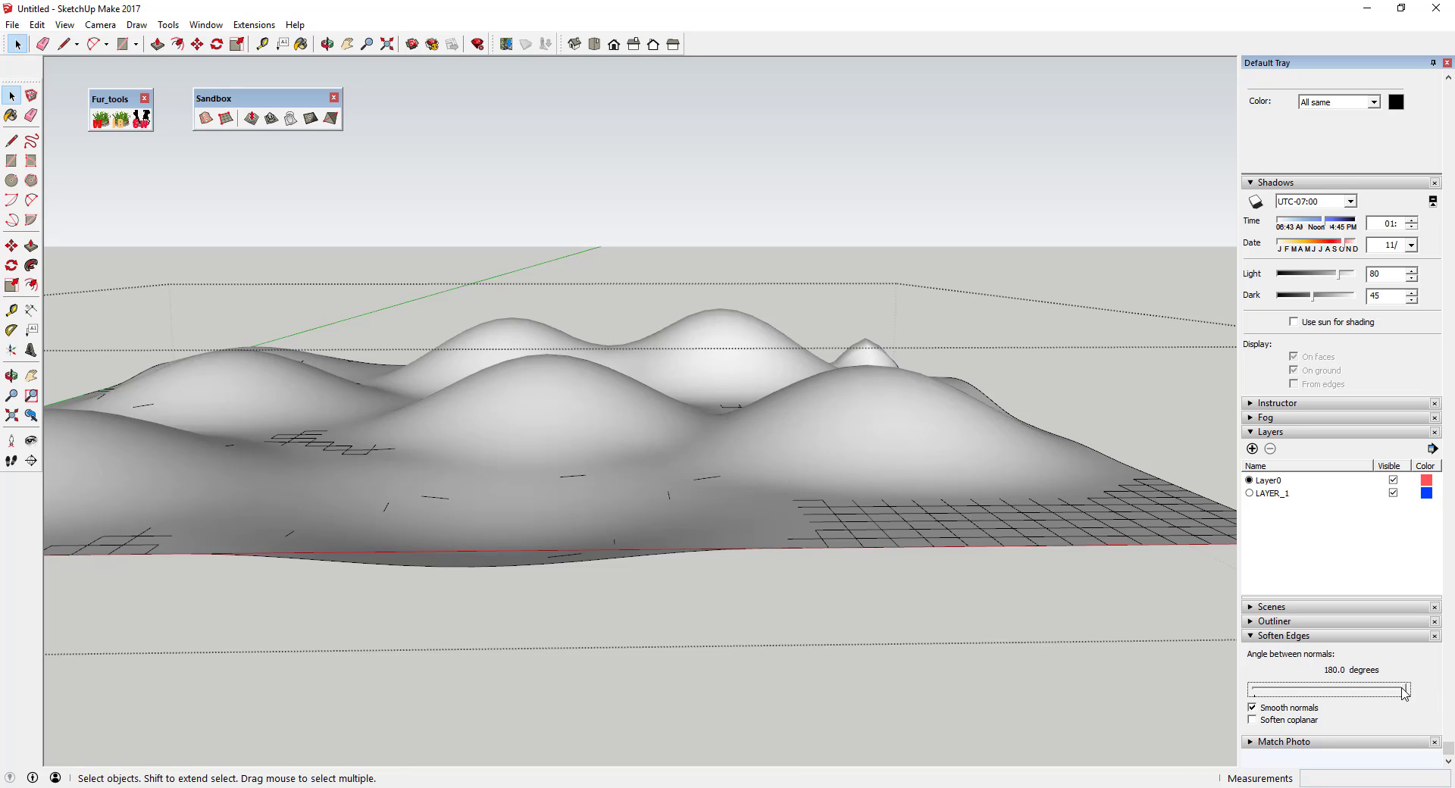
left_click_drag(1406, 693, 1350, 692)
- Reselect all terrain geometry, enable Soften coplanar, and select the smoothed terrain surface
triple_click(495, 406)
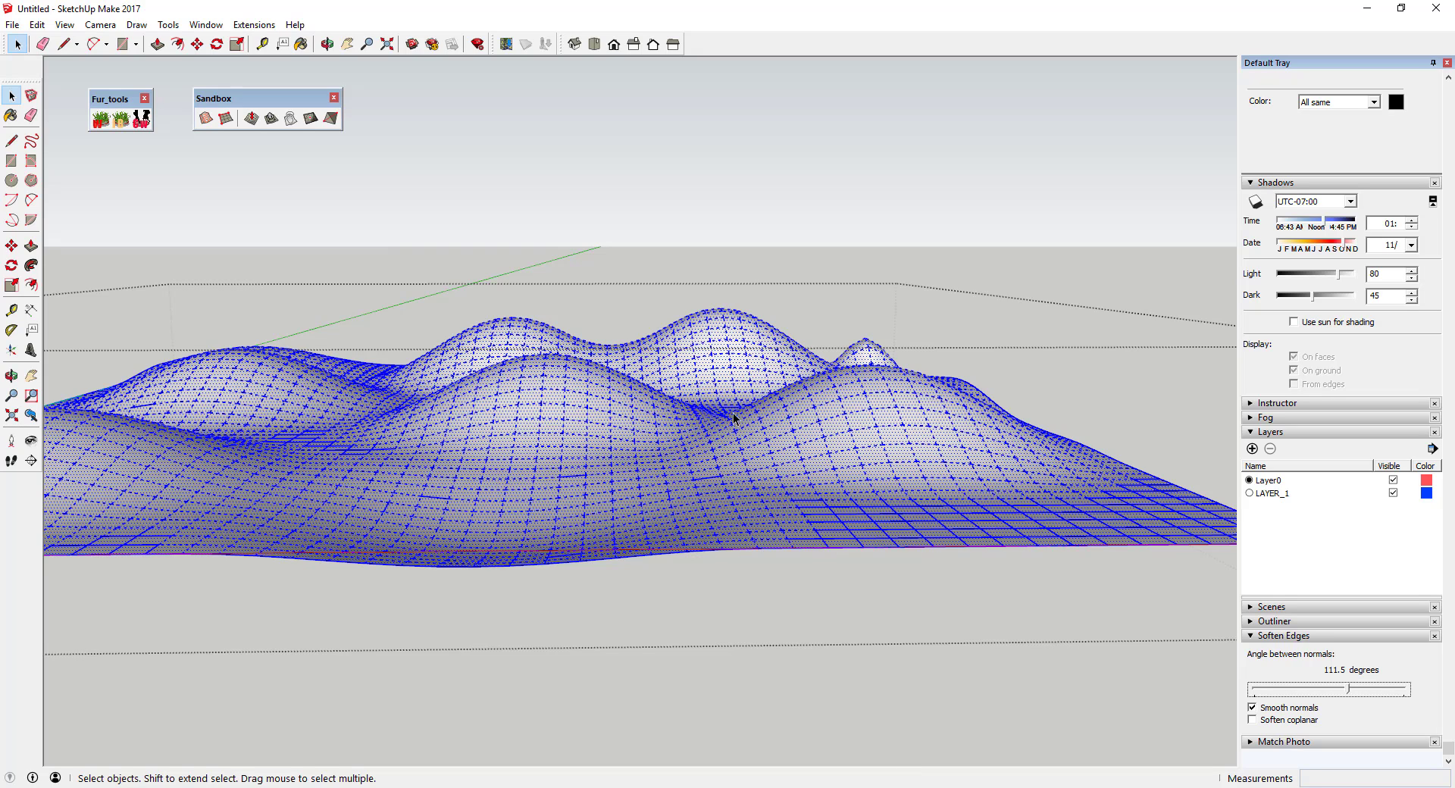
left_click(1278, 724)
scroll(940, 443, "down", 1)
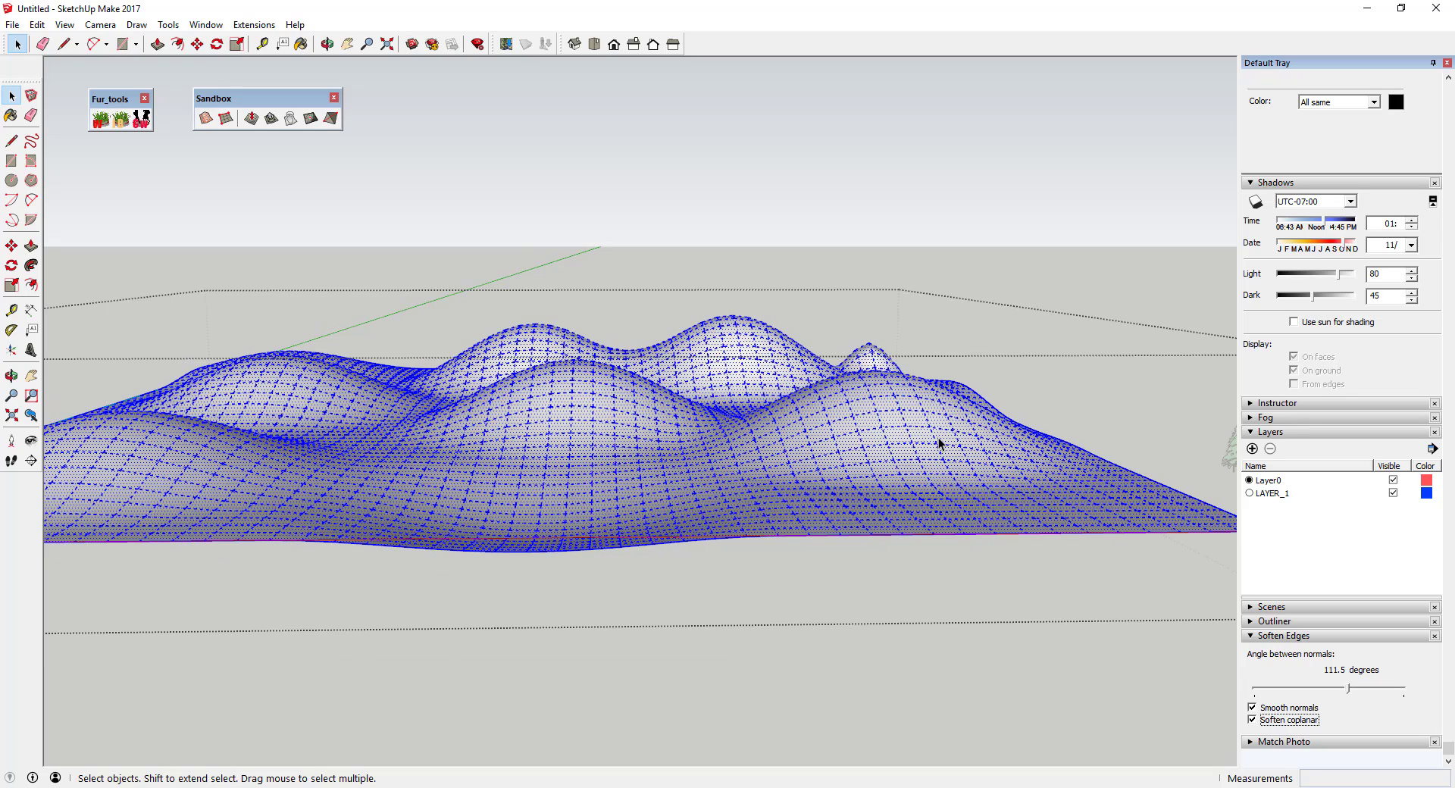
left_click(1026, 391)
middle_click_drag(785, 407, 666, 431)
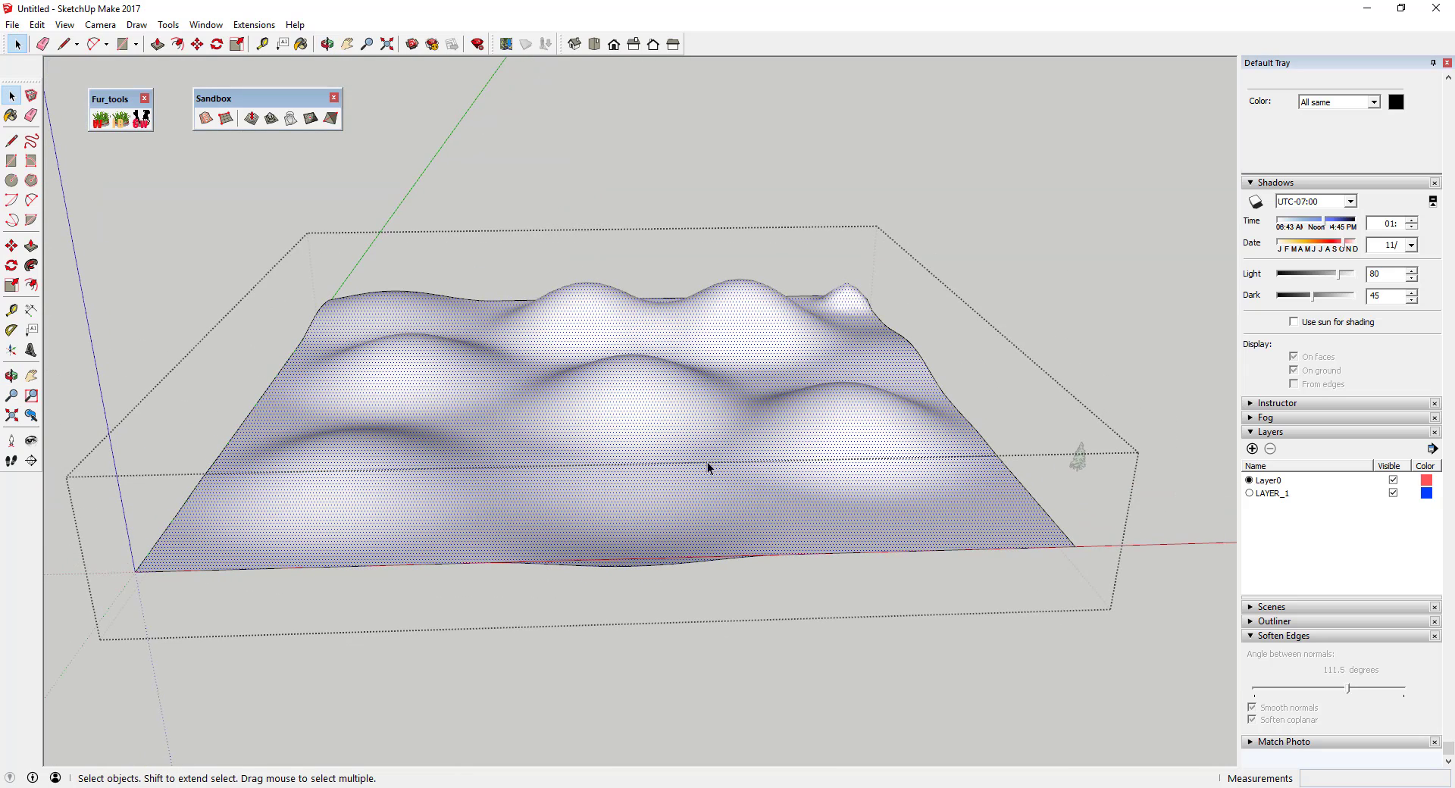
- Examine the smoothed terrain surface from several distances and angles
middle_click_drag(733, 432, 718, 377)
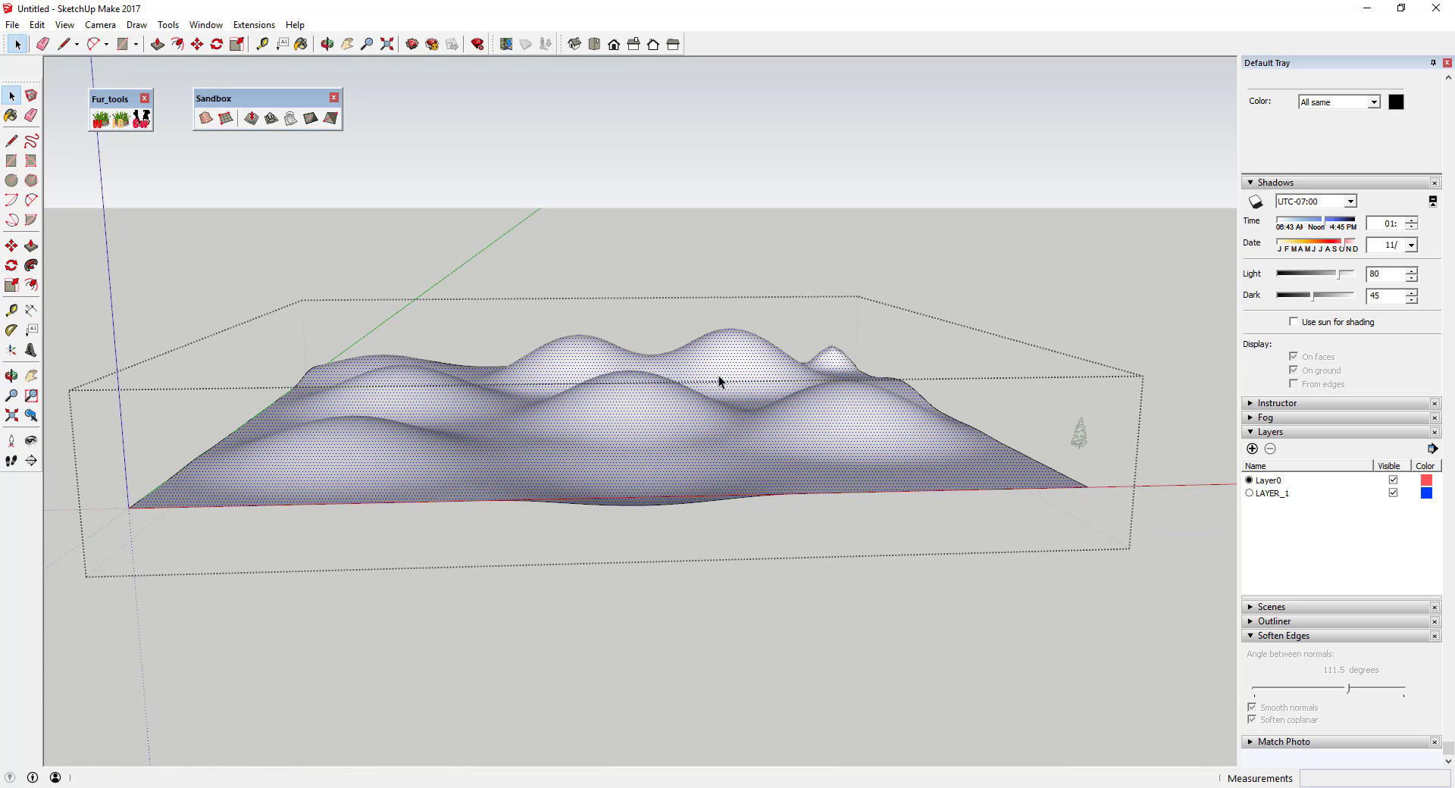
scroll(644, 425, "up", 2)
scroll(639, 413, "up", 2)
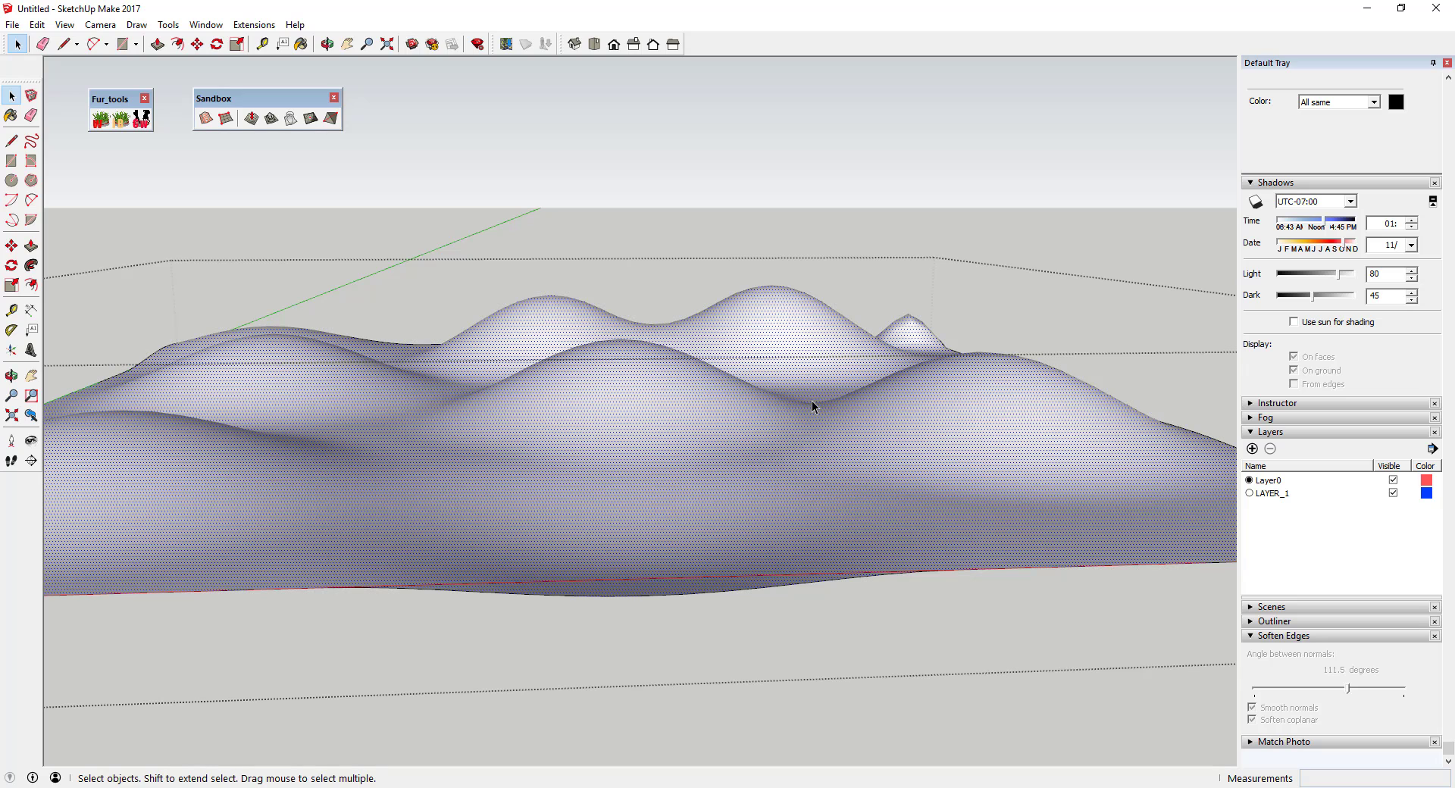
scroll(948, 468, "down", 2)
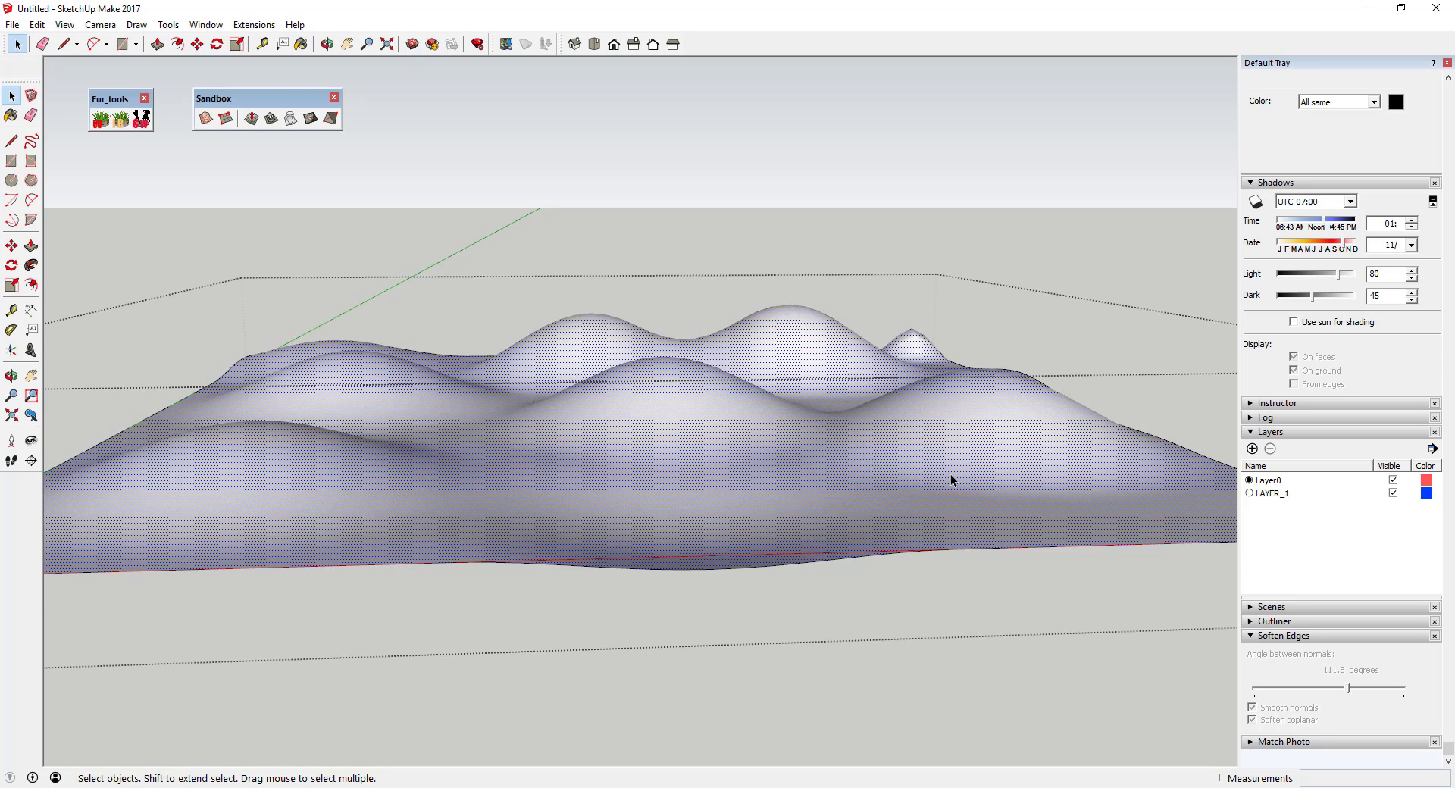
scroll(1001, 474, "up", 3)
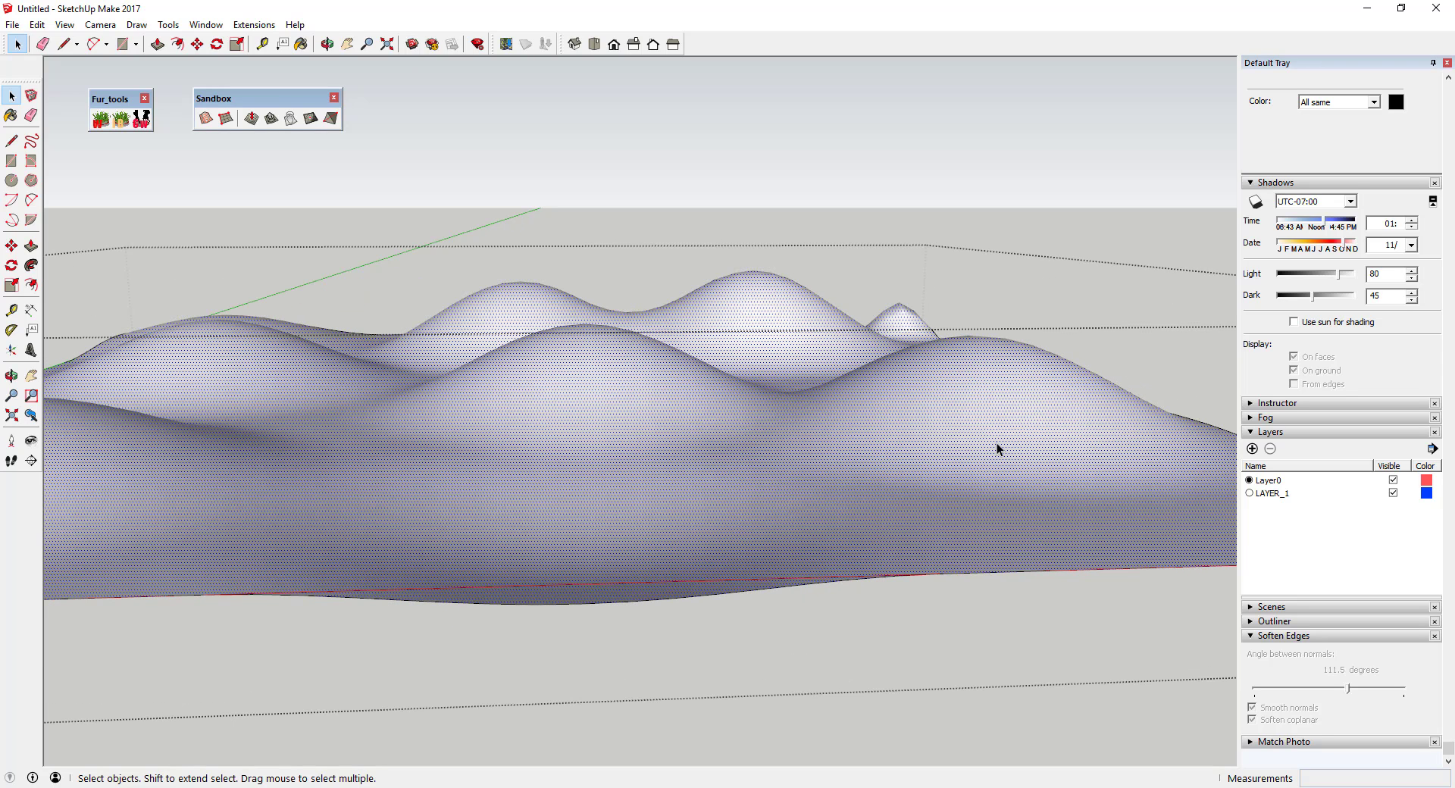
scroll(930, 397, "down", 3)
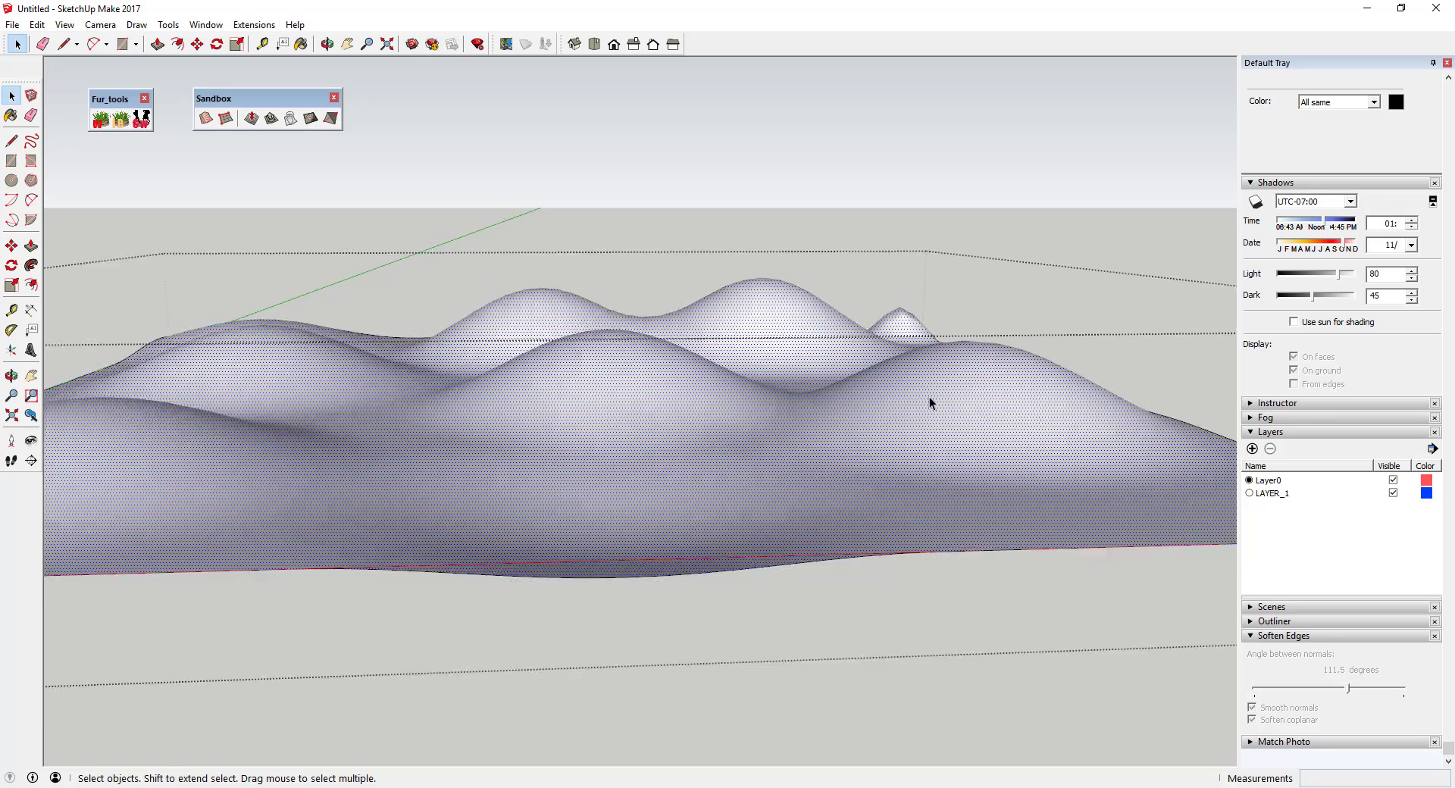
middle_click_drag(929, 389, 985, 405)
scroll(1083, 383, "up", 3)
scroll(1091, 375, "down", 3)
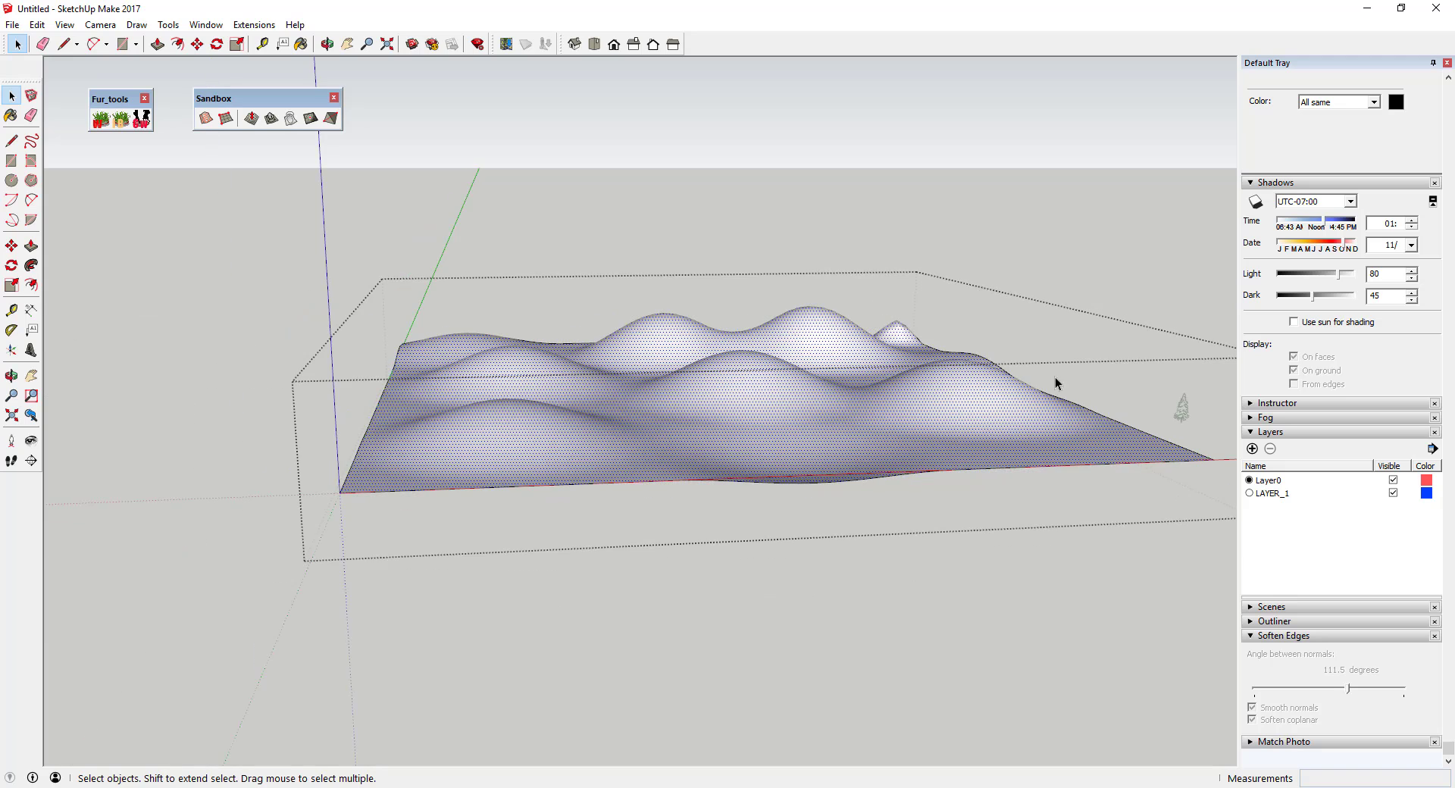
scroll(1015, 386, "up", 4)
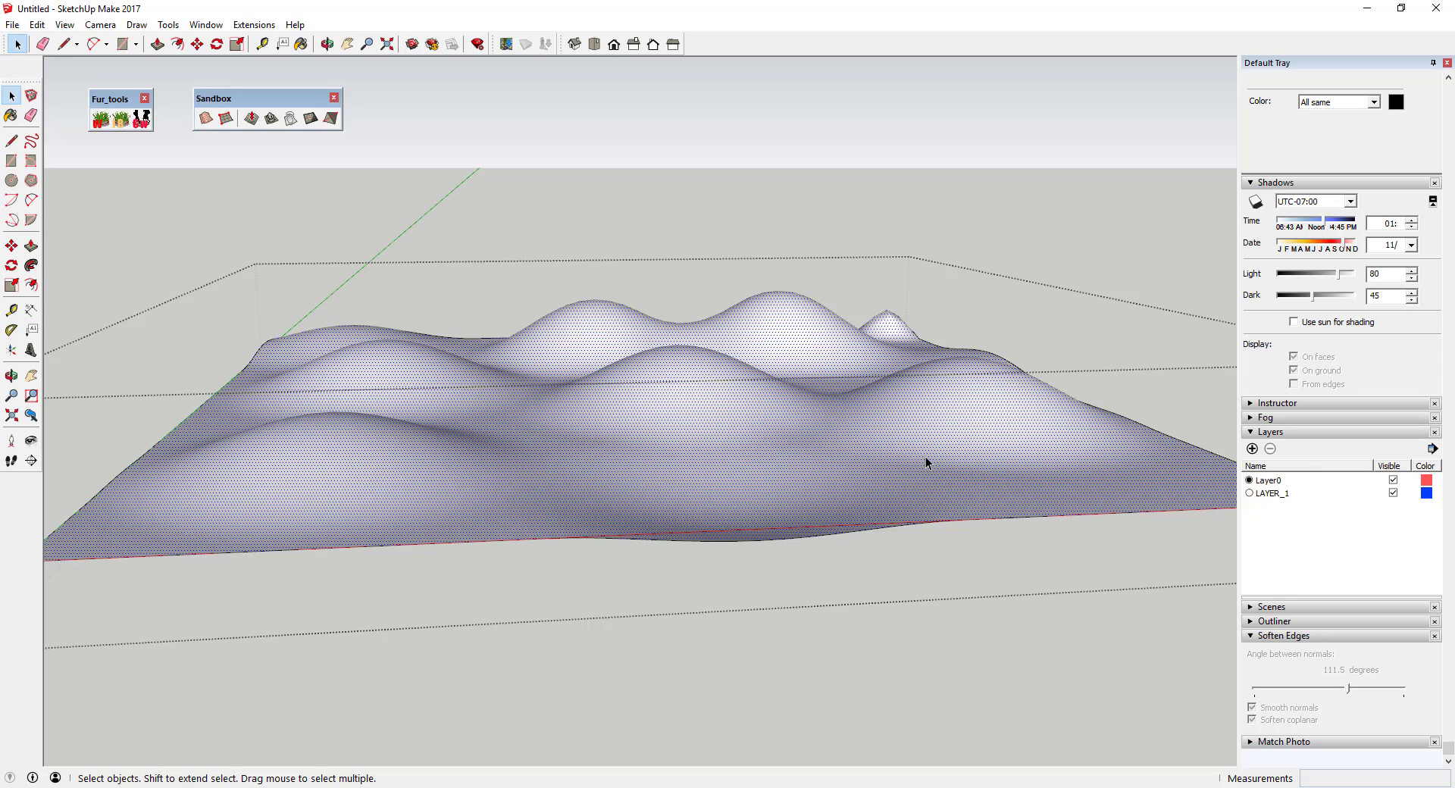
scroll(576, 400, "down", 3)
scroll(832, 418, "up", 3)
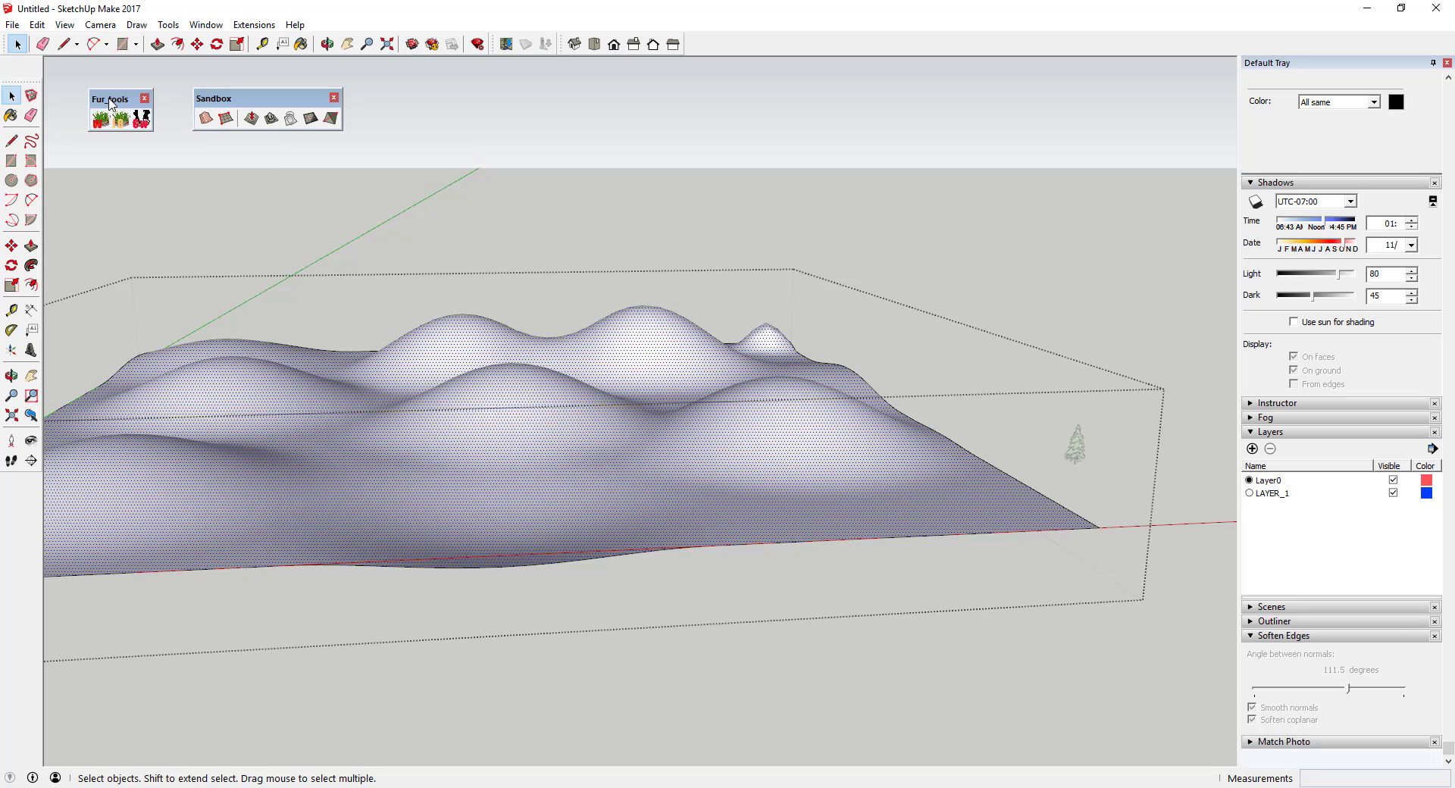
- Open the crowd placement settings for the terrain surface and set density .9, StandUp yes, with 2D Schematic Fir Tree as the component
left_click(142, 120)
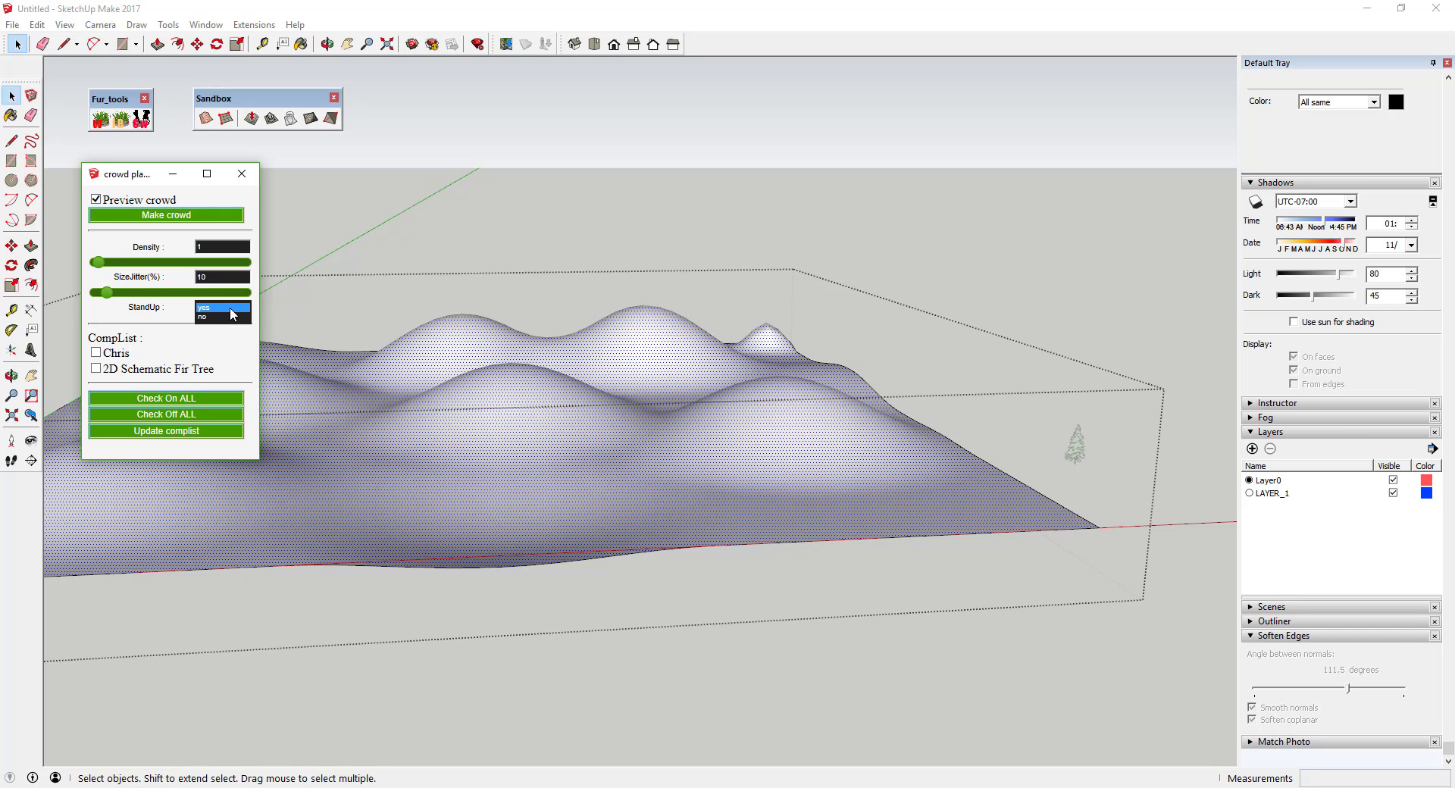
left_click(230, 306)
left_click(96, 369)
left_click(667, 335)
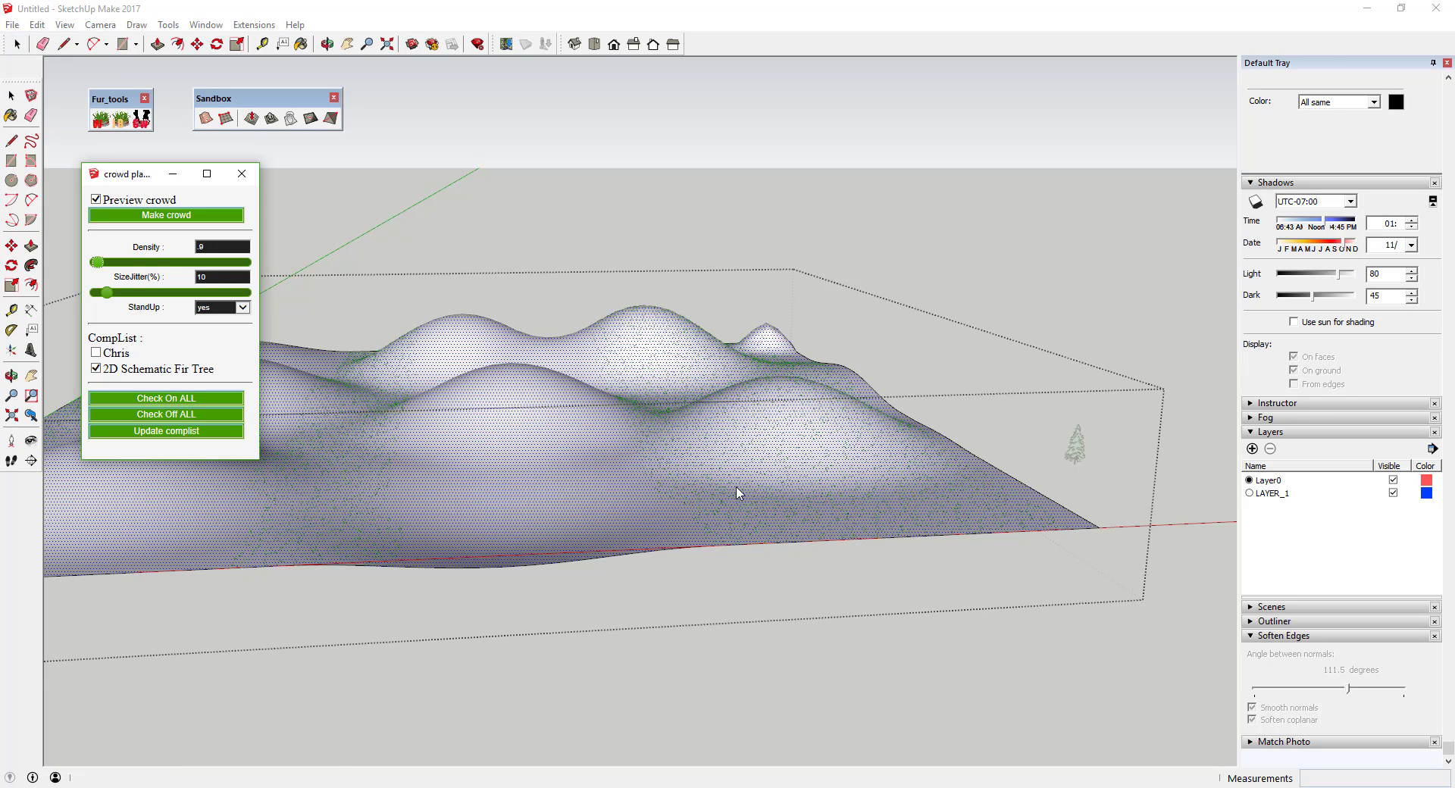
- Inspect how densely the crowd preview points cover the terrain
scroll(372, 500, "up", 8)
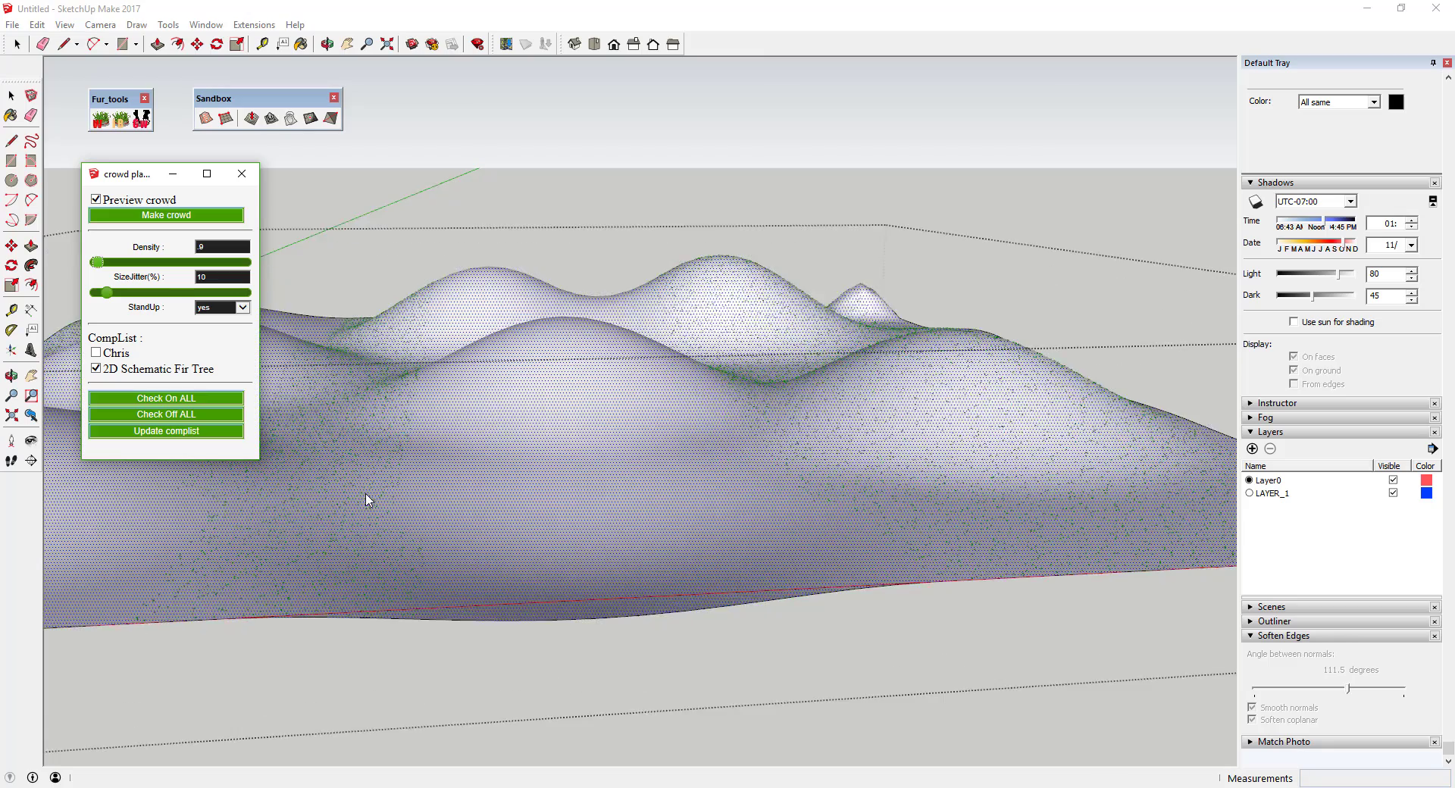
scroll(360, 518, "down", 4)
scroll(801, 496, "down", 3)
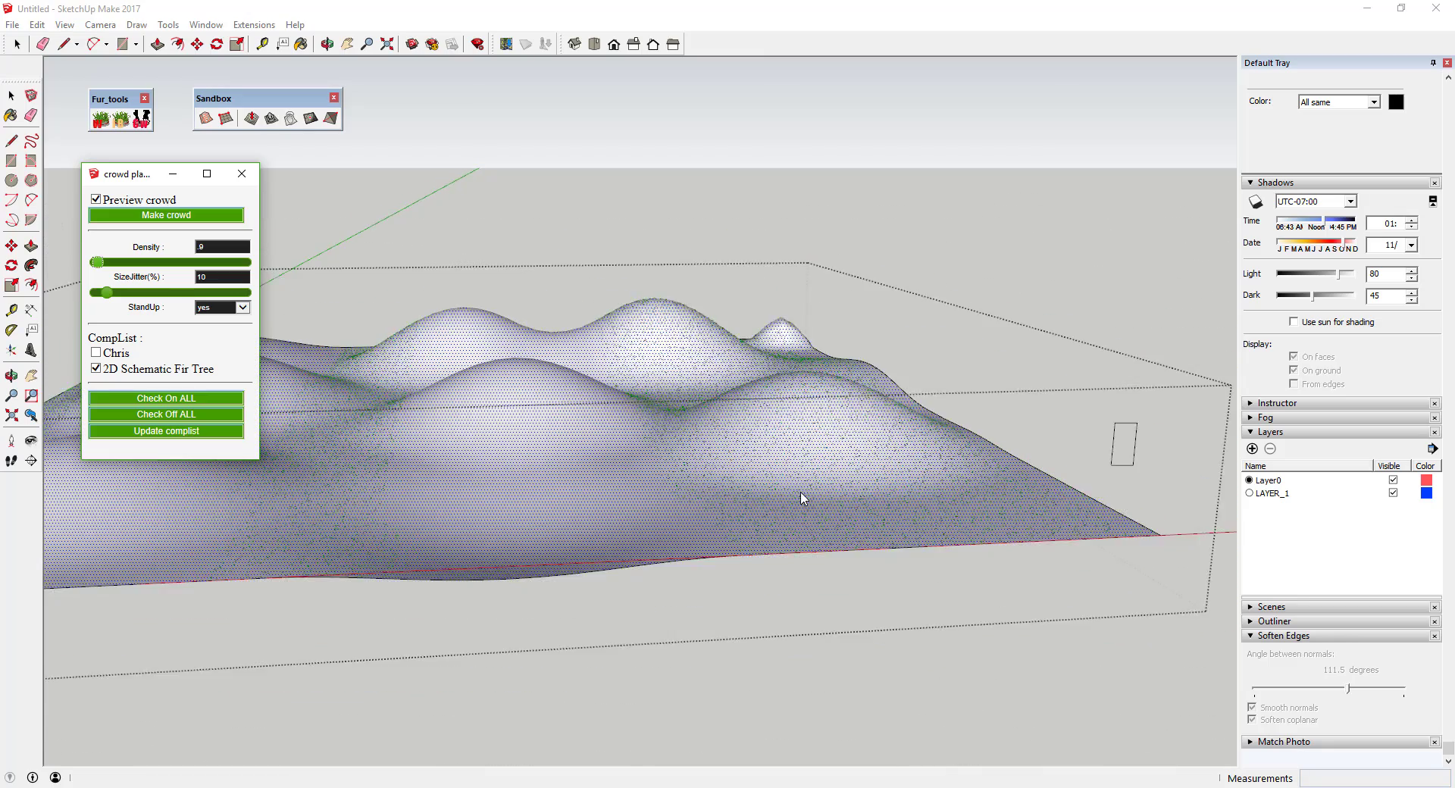
scroll(741, 479, "up", 5)
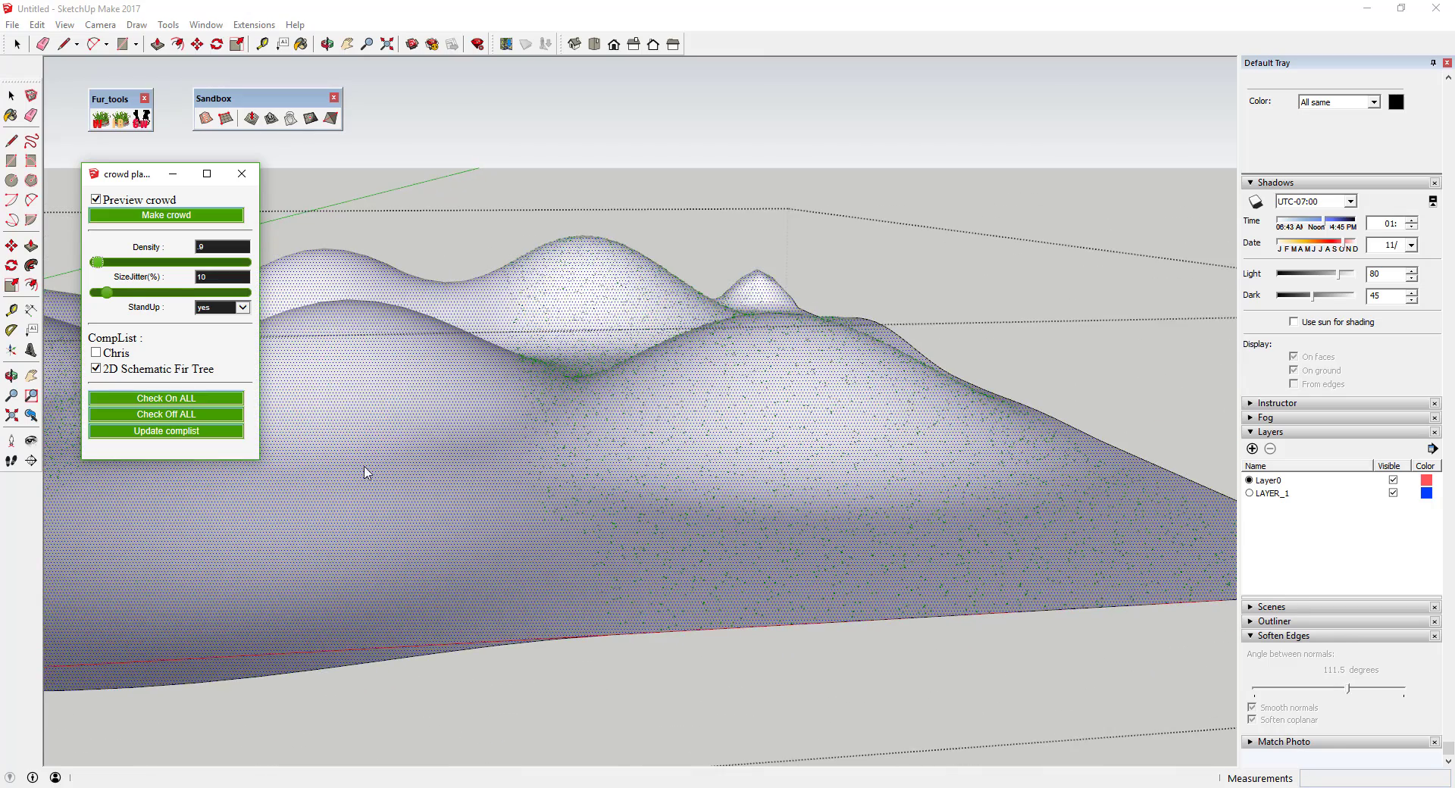
scroll(847, 497, "down", 5)
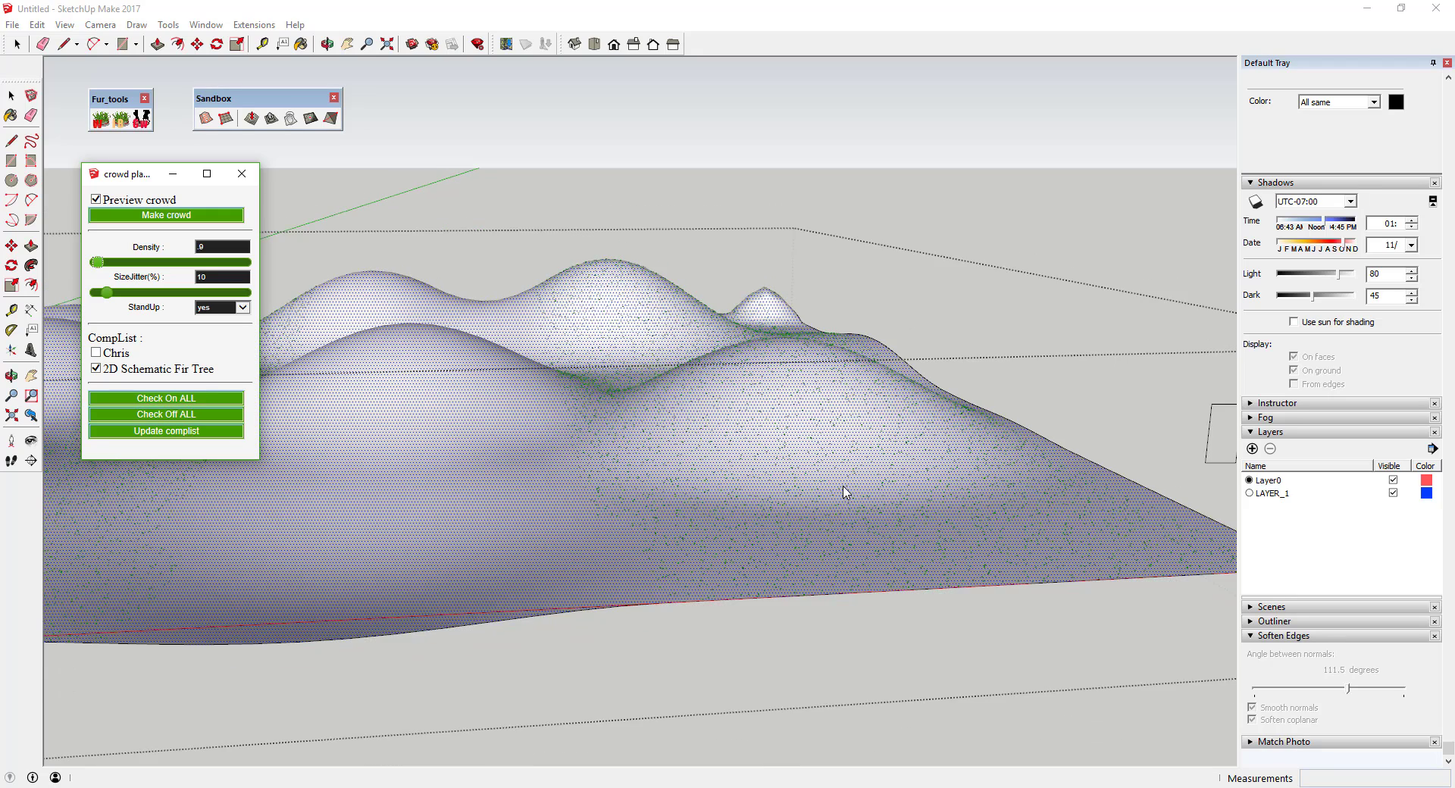
- Save the model as Forest and set the crowd density to .1
left_click(160, 215)
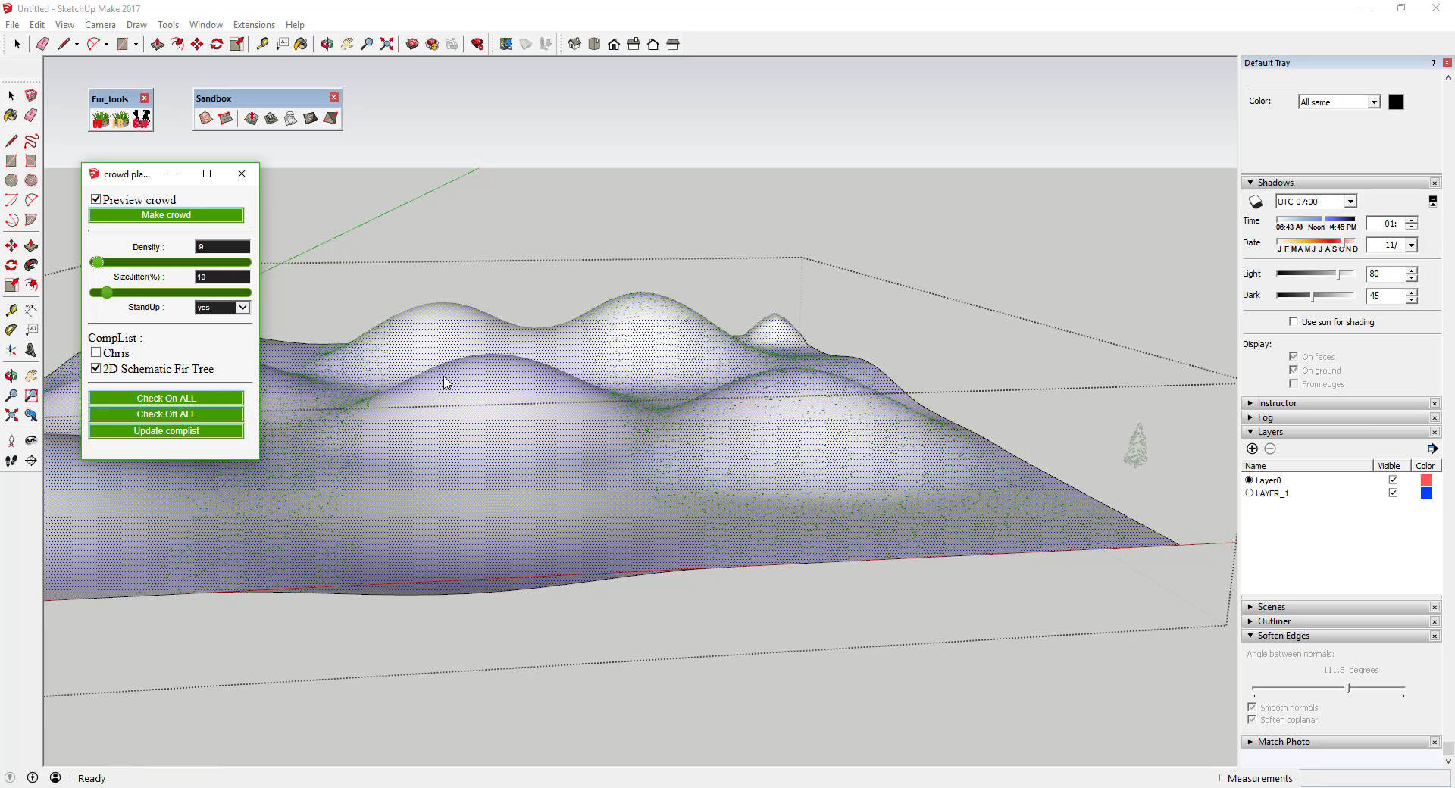
left_click(12, 25)
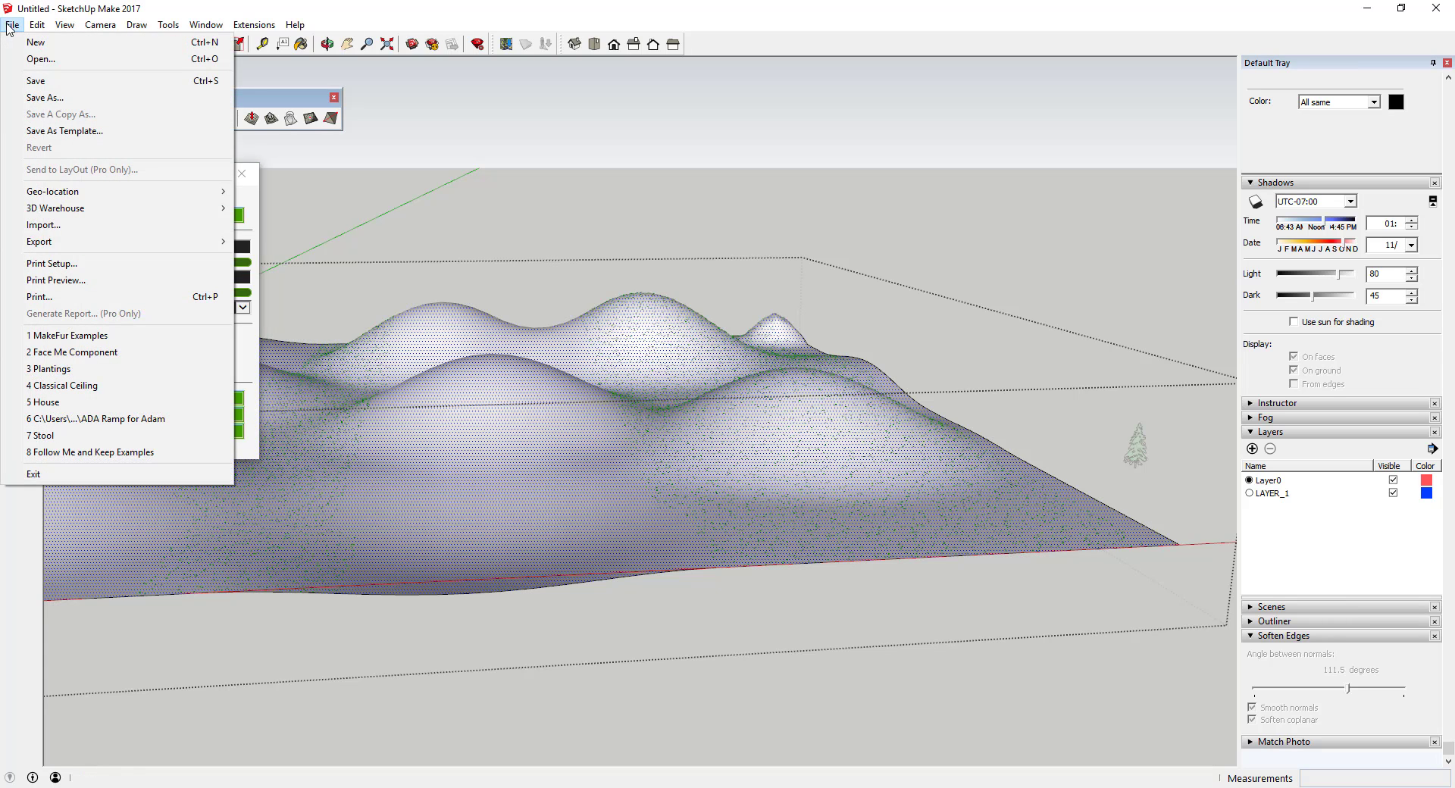
left_click(519, 250)
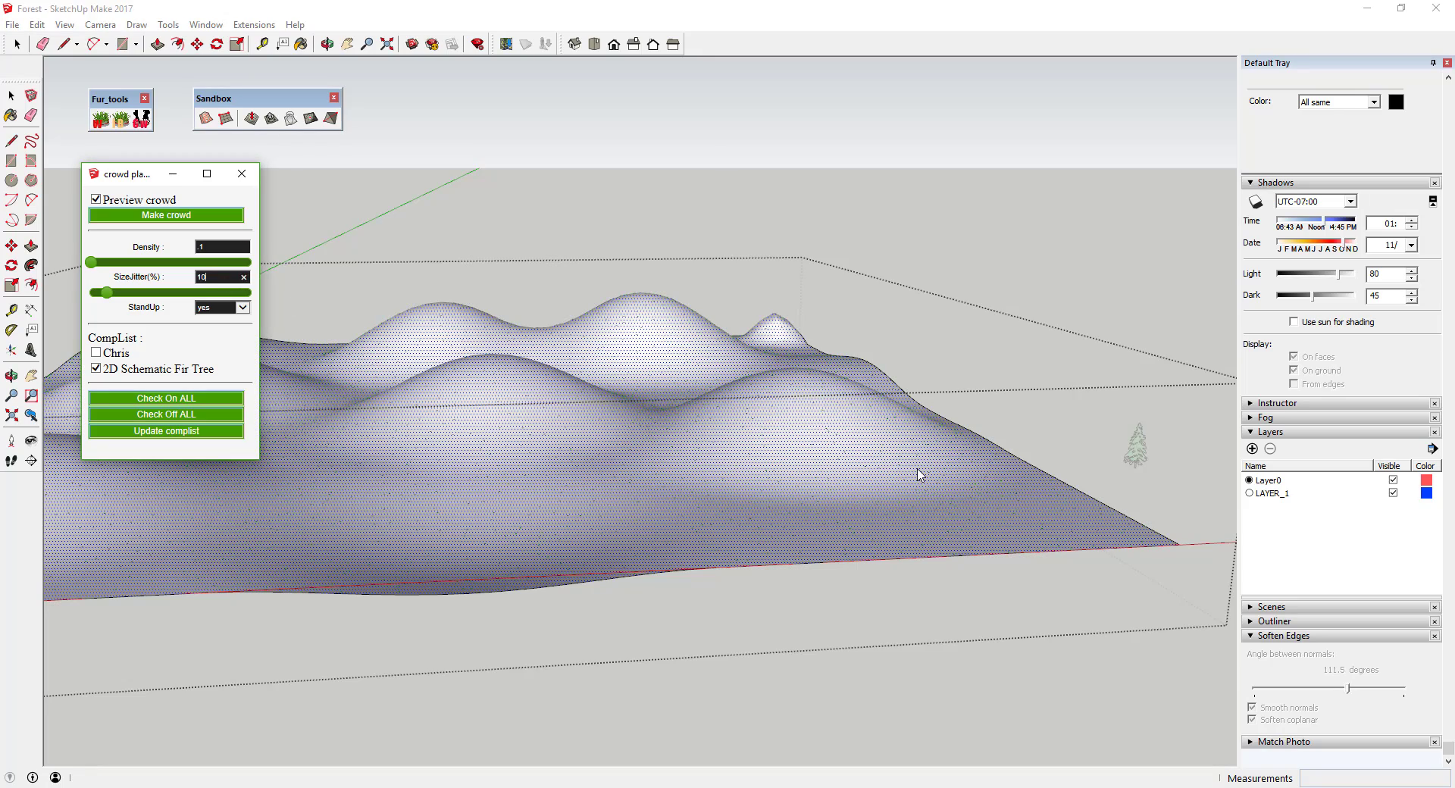
- Generate the crowd of fir trees across the terrain at density .1
scroll(919, 475, "up", 2)
middle_click_drag(708, 451, 432, 422)
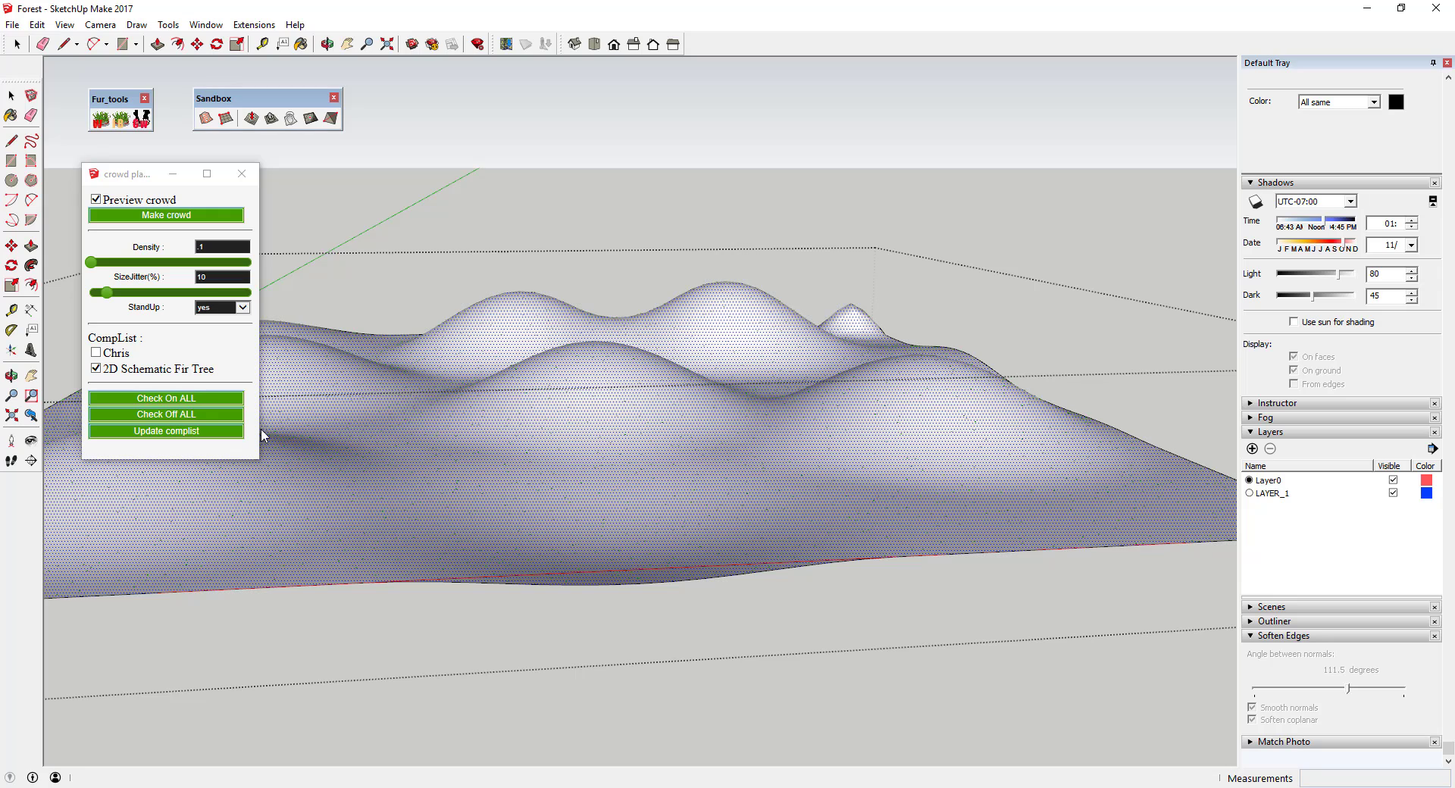
left_click(154, 216)
left_click(154, 216)
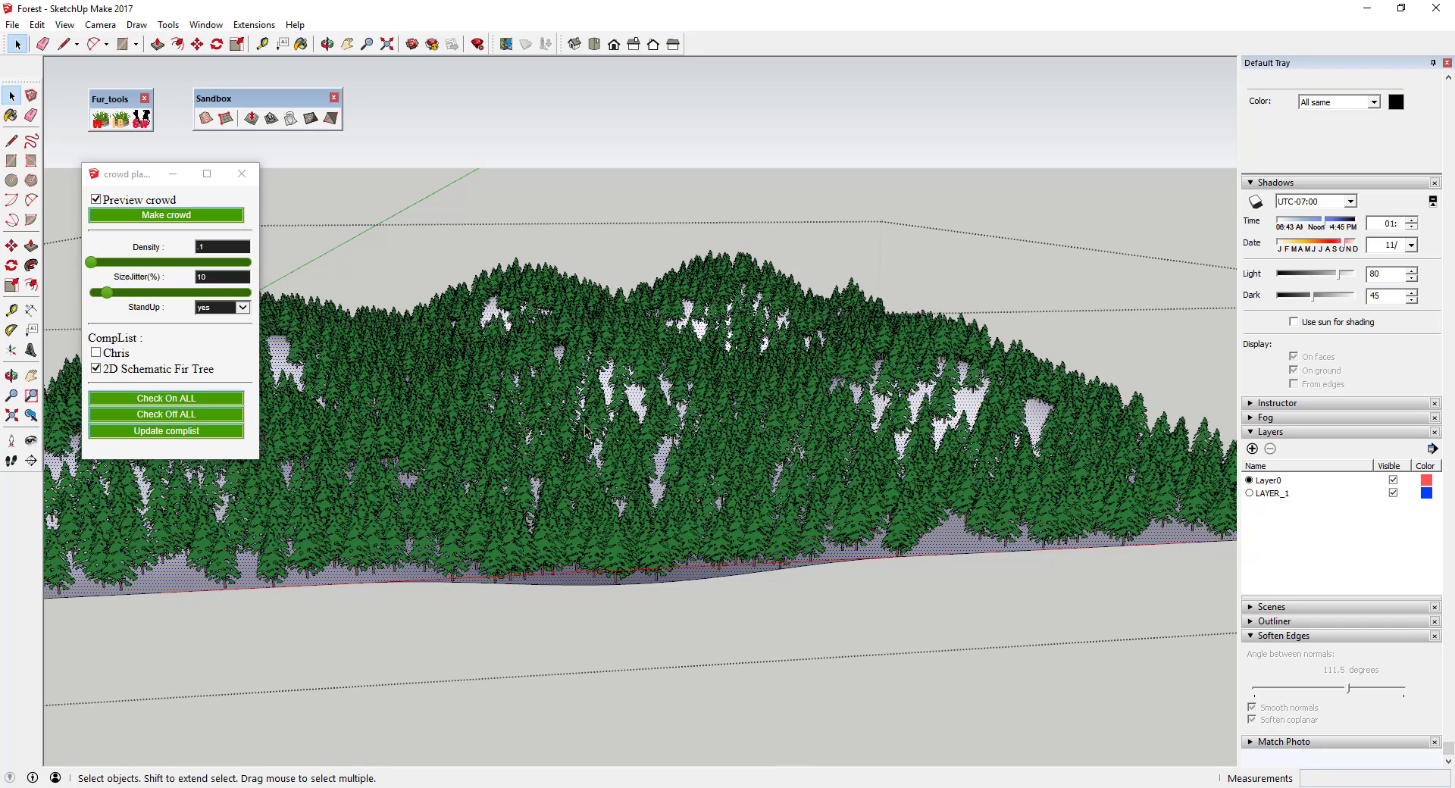
- Undo the generated fir tree crowd and set the crowd density to .05
middle_click_drag(610, 444, 757, 378)
scroll(776, 372, "up", 5)
scroll(757, 378, "down", 5)
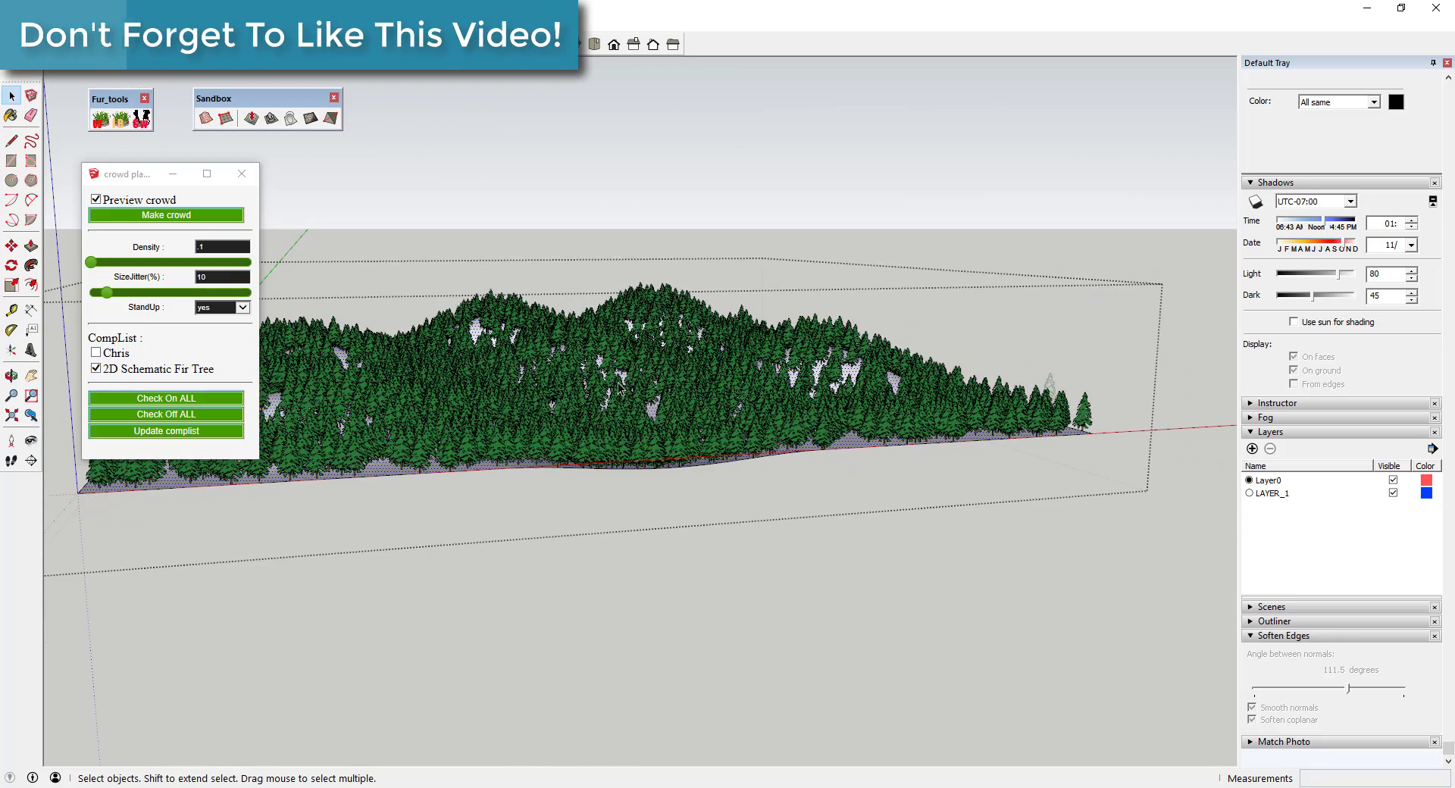
scroll(636, 373, "up", 4)
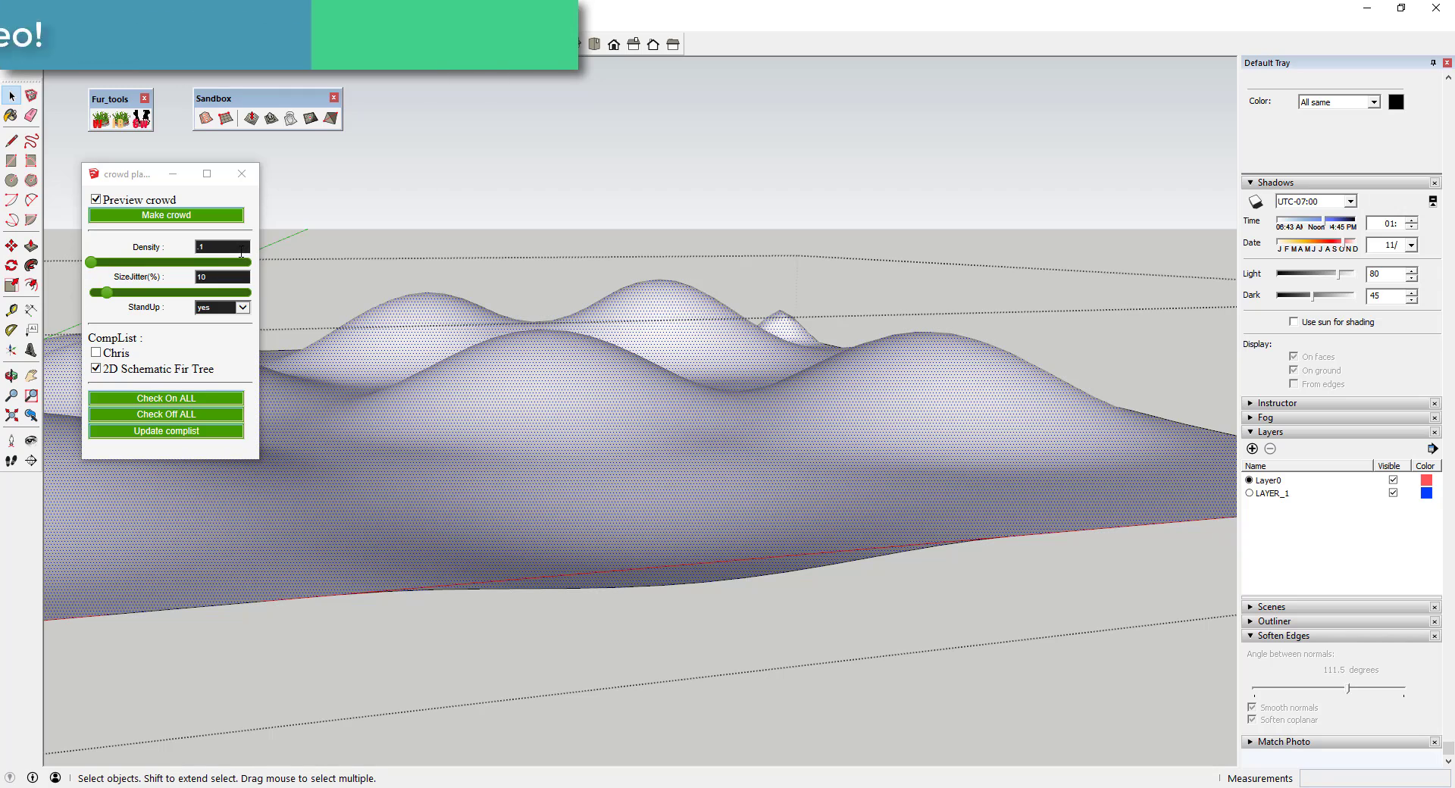
left_click(78, 251)
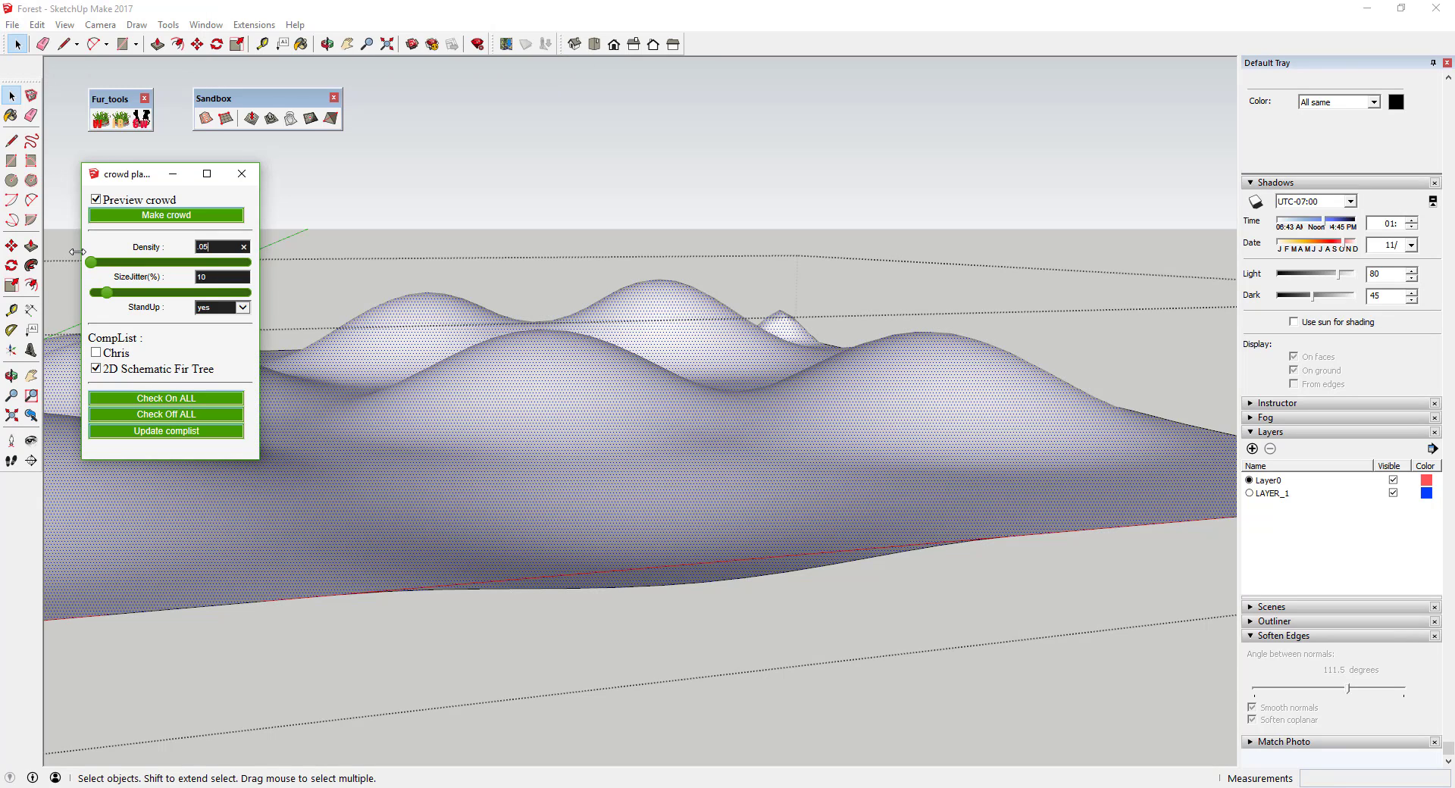
- Generate the crowd of fir trees across the terrain at density .05
left_click(195, 218)
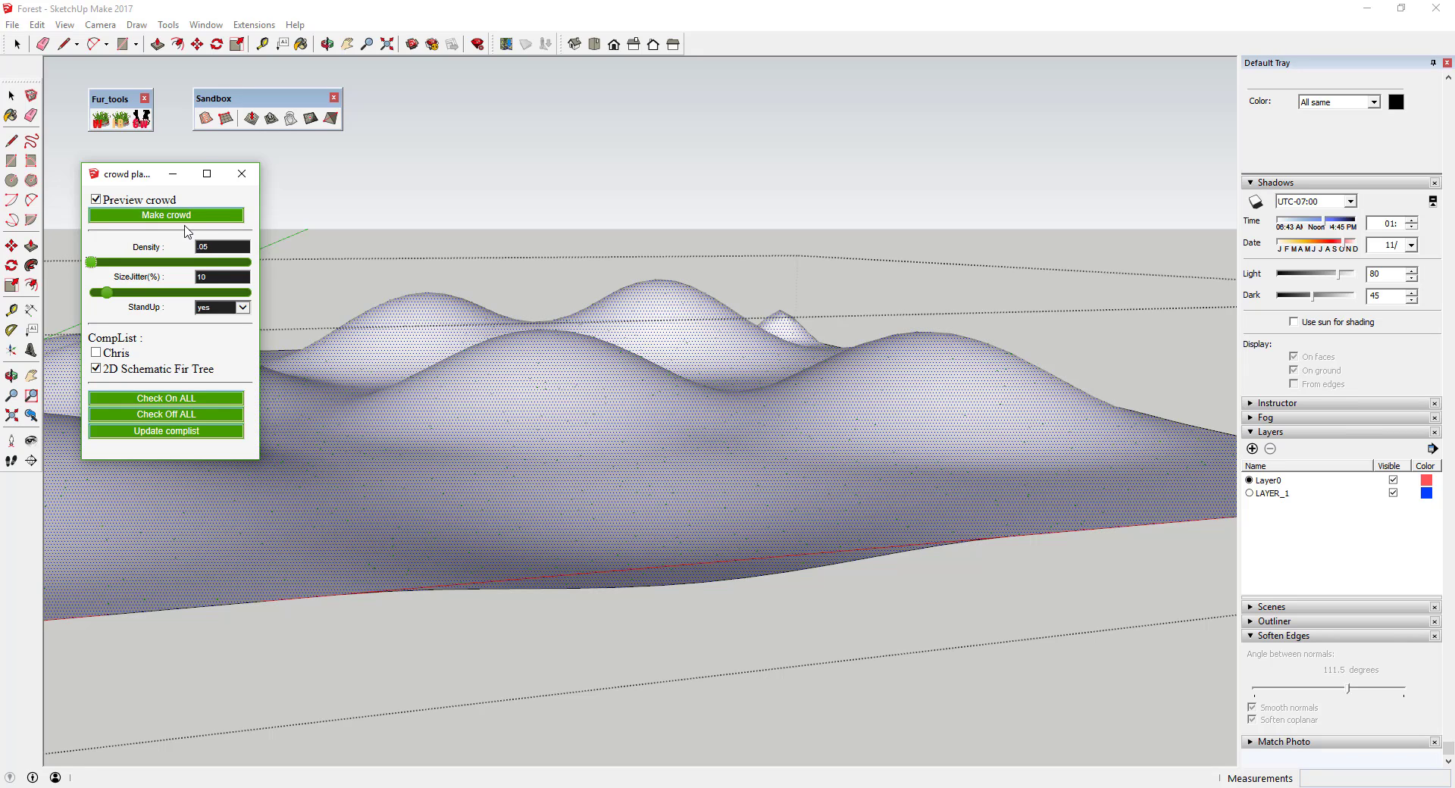
left_click(184, 216)
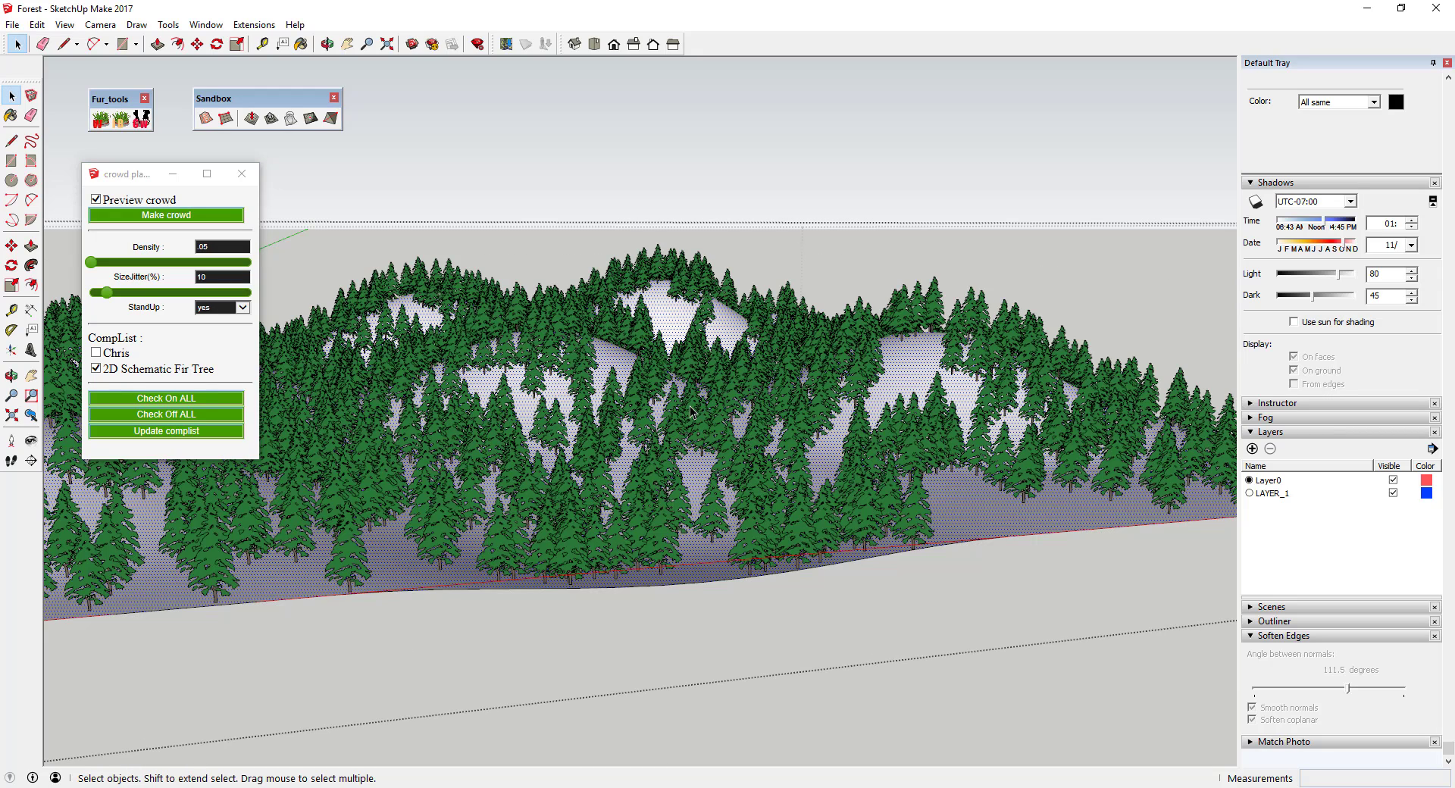
- Examine the spacing and coverage of the fir tree crowd from above and at ground level
scroll(691, 412, "down", 3)
middle_click_drag(692, 411, 984, 667)
scroll(555, 396, "up", 2)
scroll(570, 423, "down", 3)
scroll(598, 413, "up", 5)
scroll(782, 446, "down", 3)
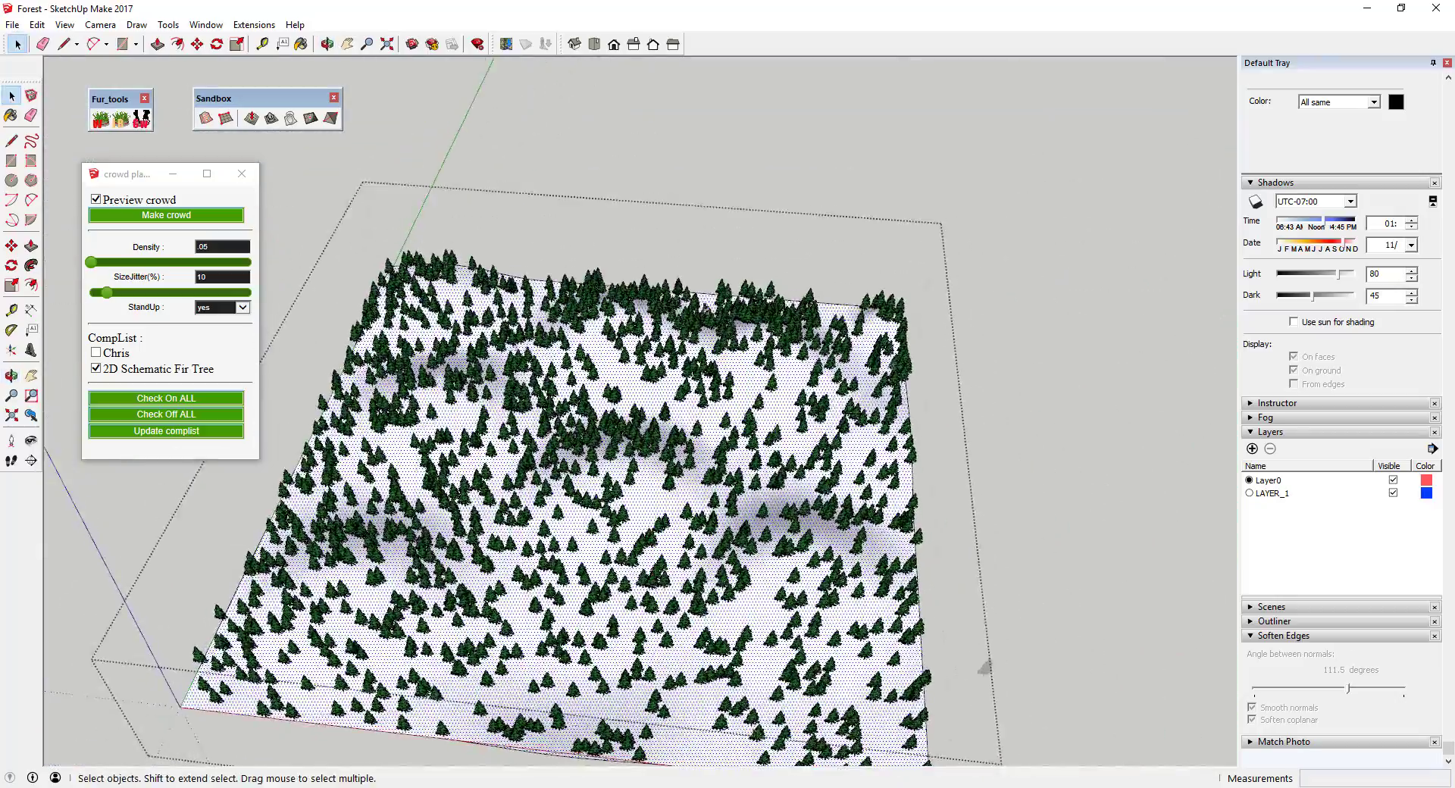
scroll(844, 373, "down", 3)
middle_click_drag(741, 485, 702, 412)
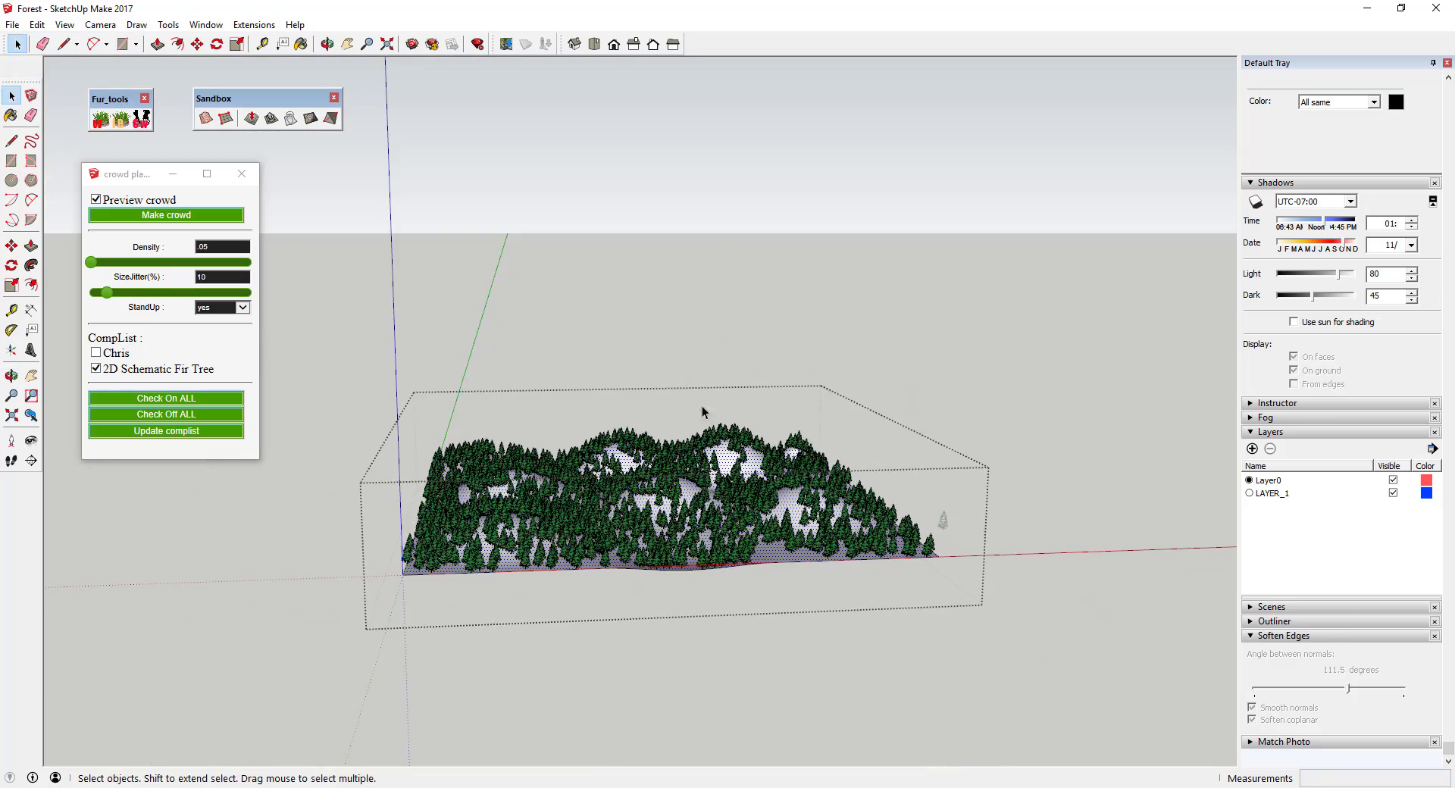
middle_click_drag(698, 499, 712, 470)
scroll(705, 485, "up", 6)
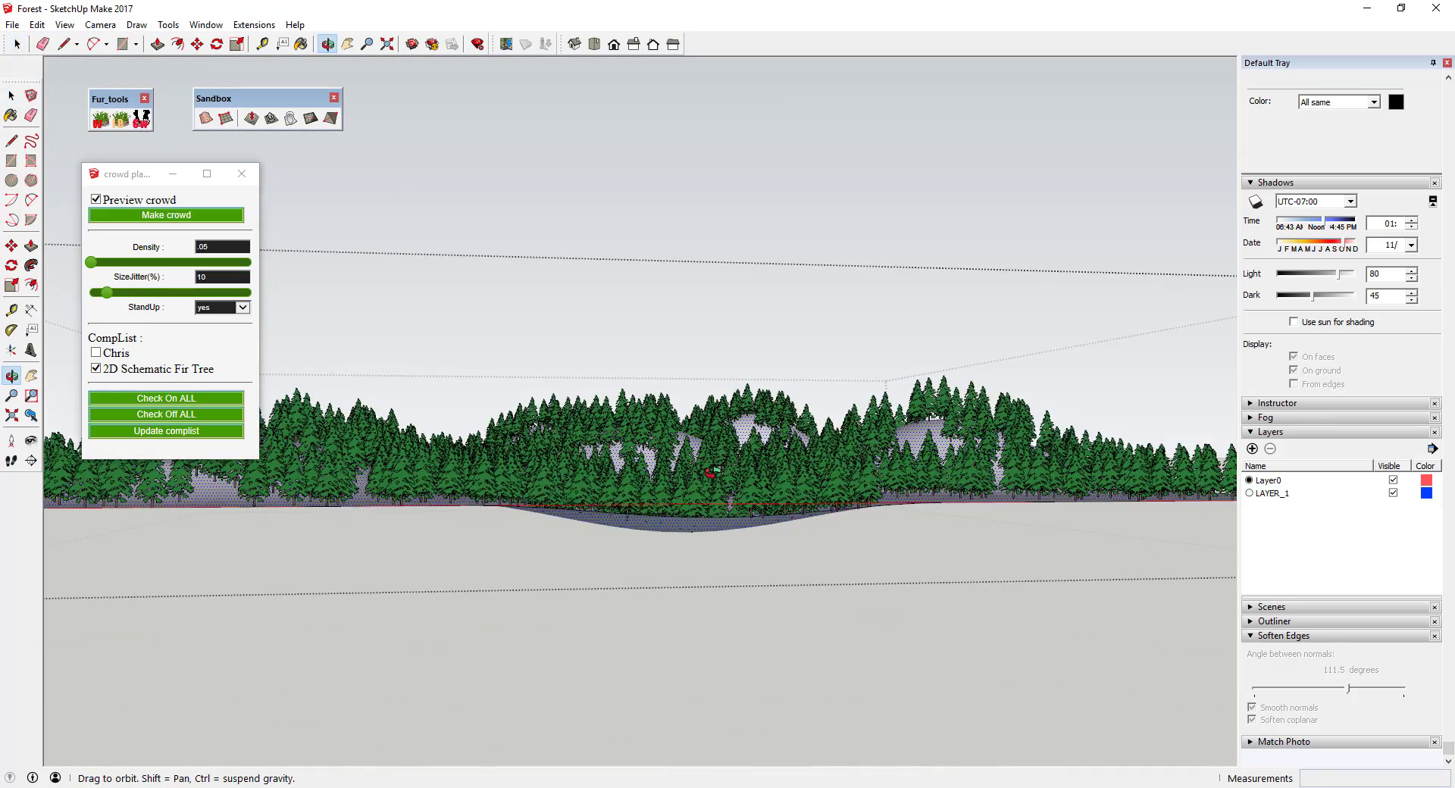
scroll(731, 447, "up", 5)
scroll(750, 423, "down", 3)
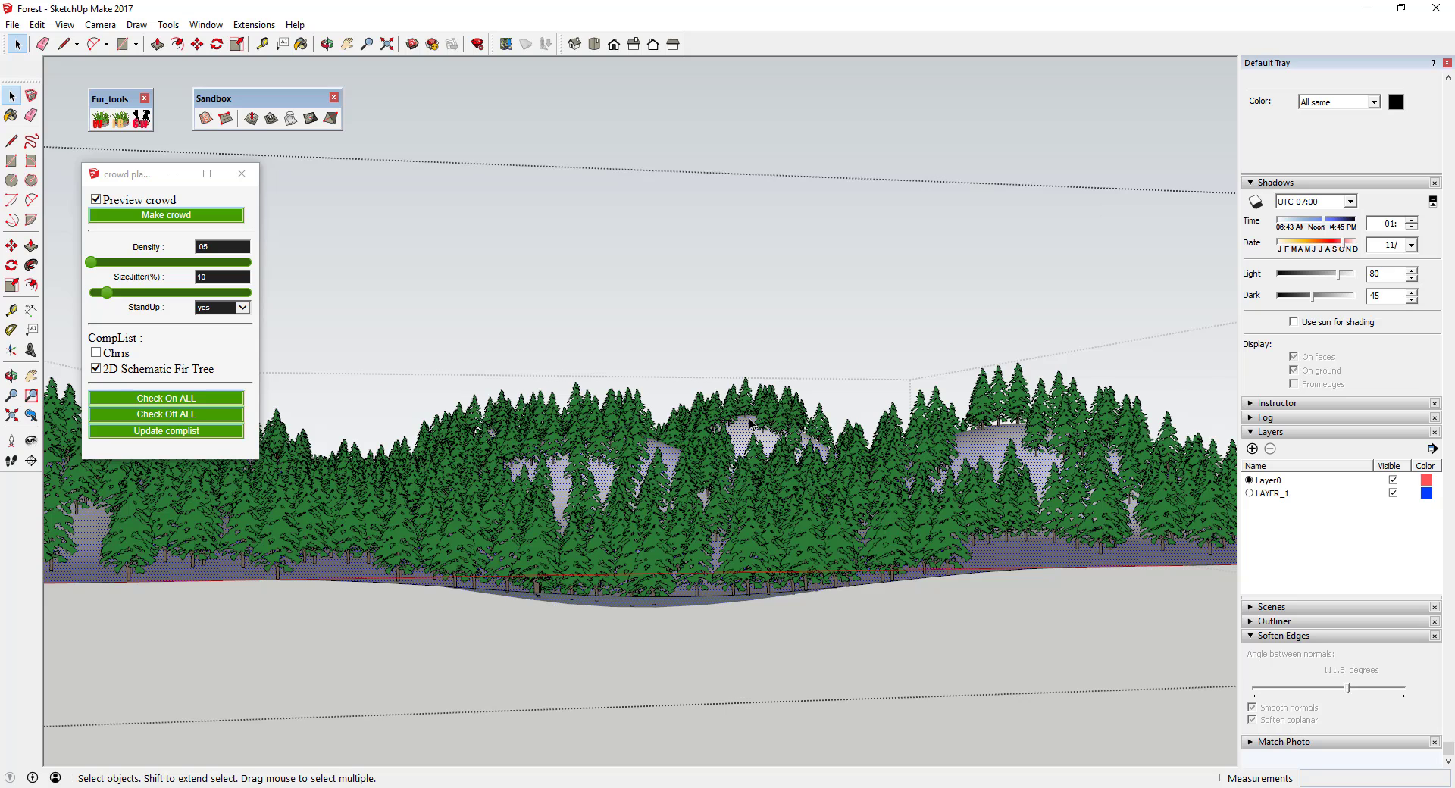
- Undo the fir tree crowd, set the size jitter to 40% and generate the crowd again
left_click_drag(227, 277, 112, 274)
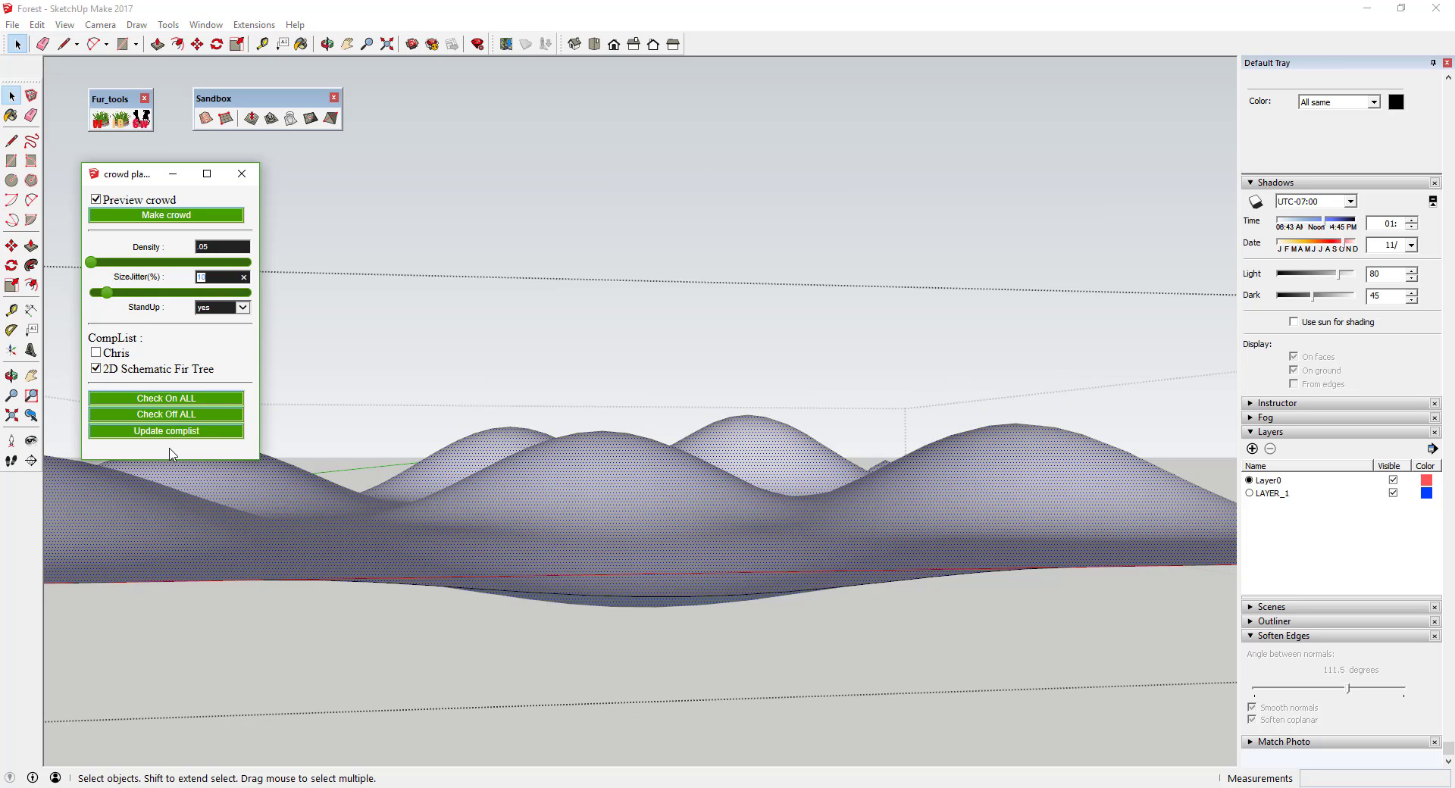
key("Tab")
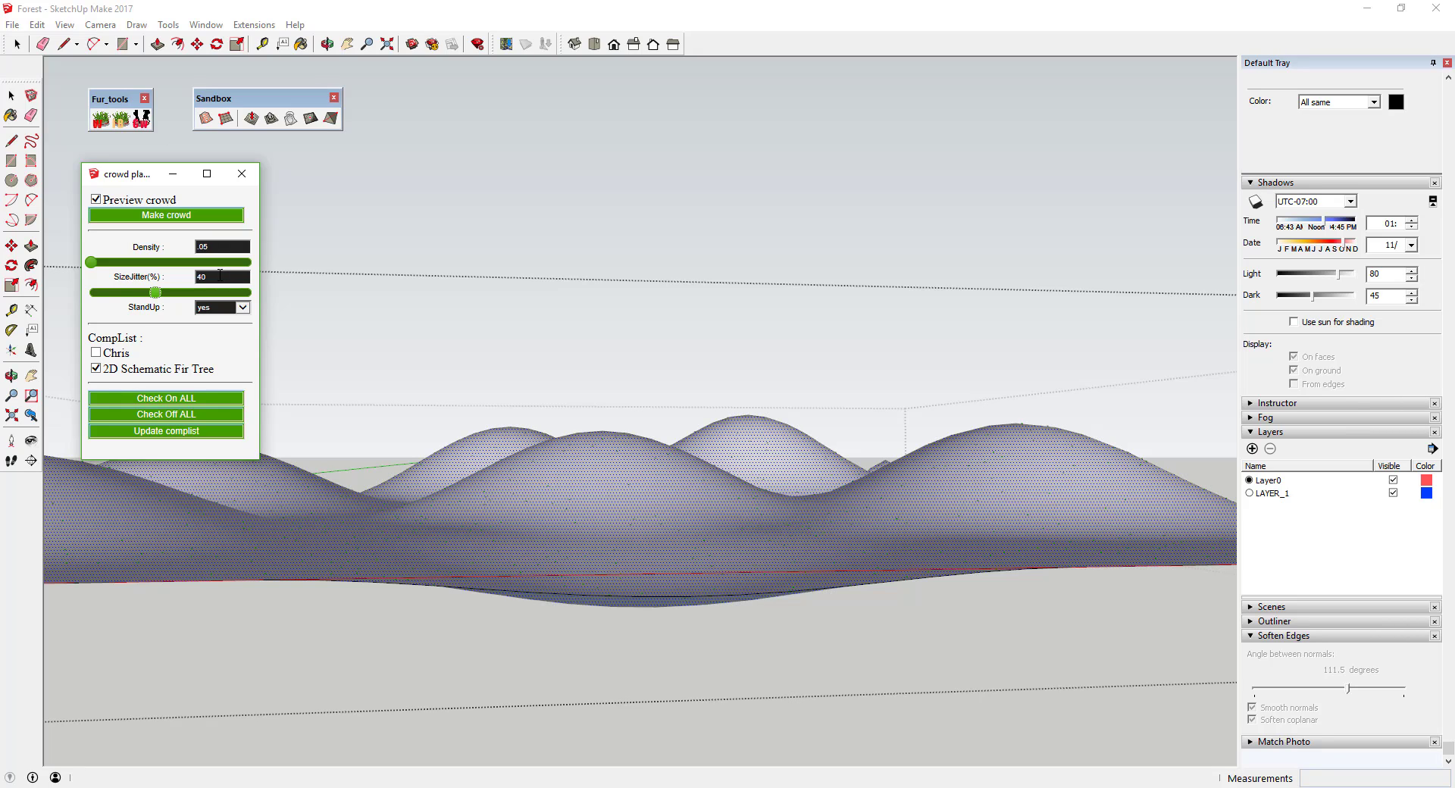
left_click(167, 215)
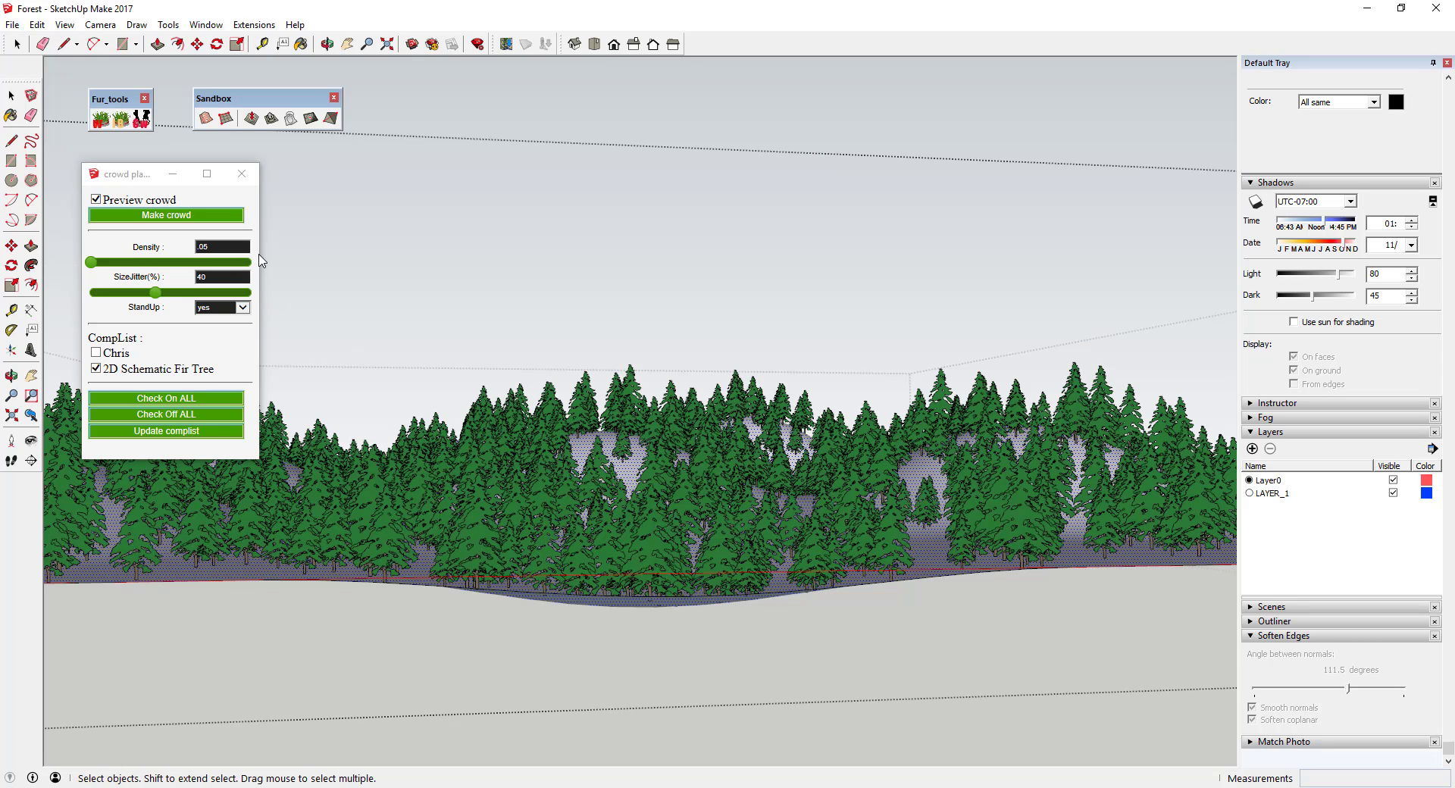
- Examine the size variation of the fir trees up close and across the whole terrain
scroll(796, 476, "up", 3)
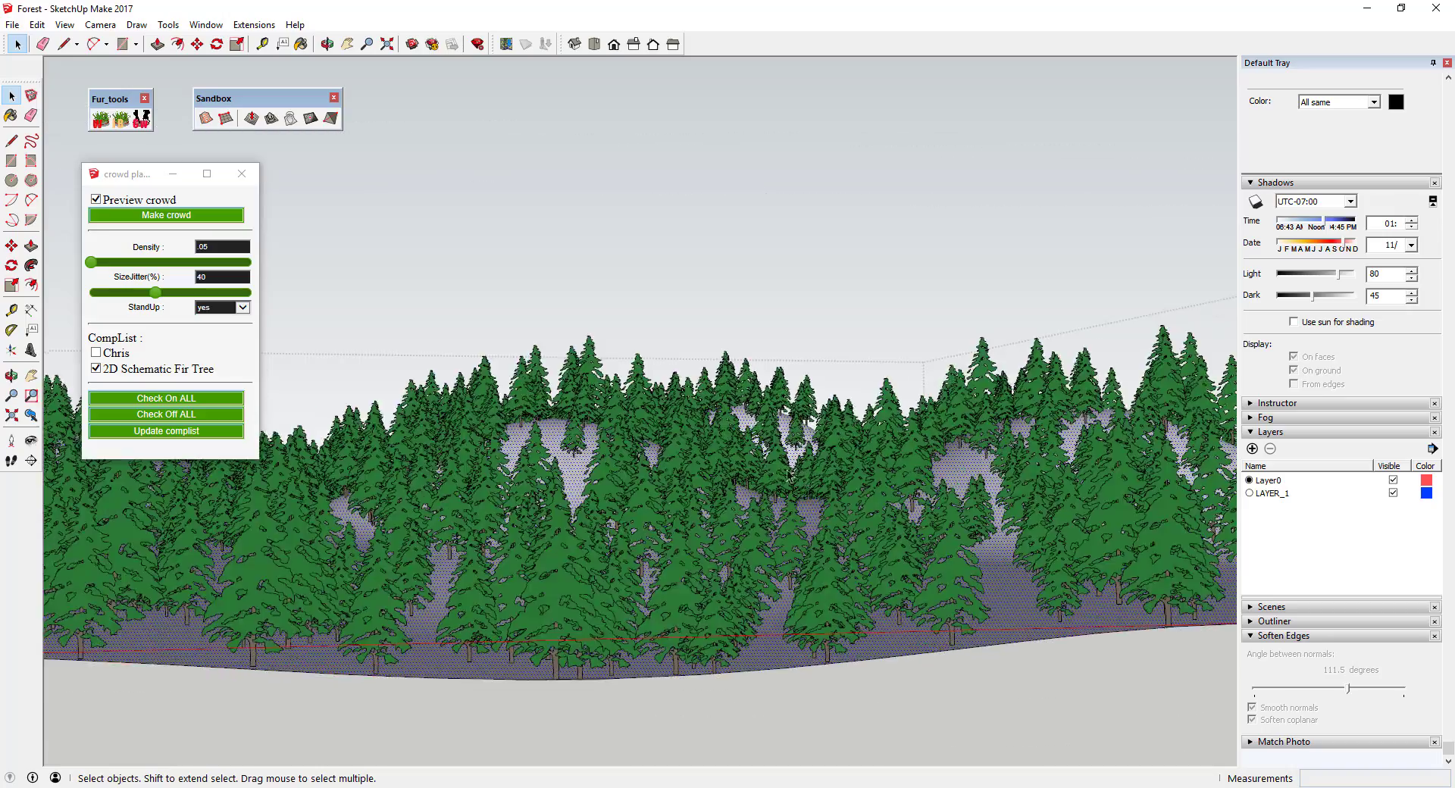
middle_click_drag(791, 476, 682, 485)
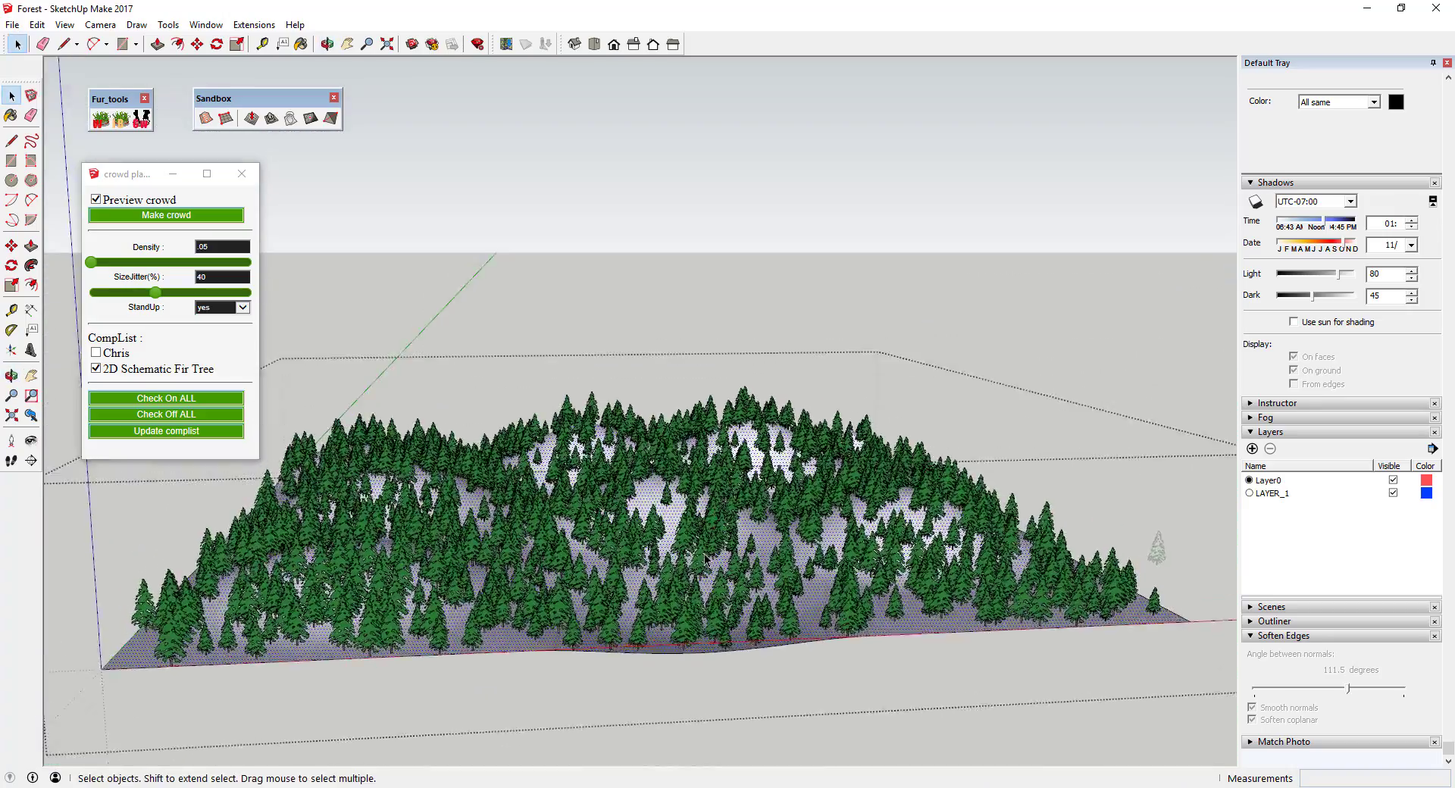
scroll(642, 488, "up", 5)
scroll(642, 488, "up", 3)
middle_click_drag(858, 580, 867, 574)
scroll(868, 573, "up", 2)
scroll(856, 576, "up", 2)
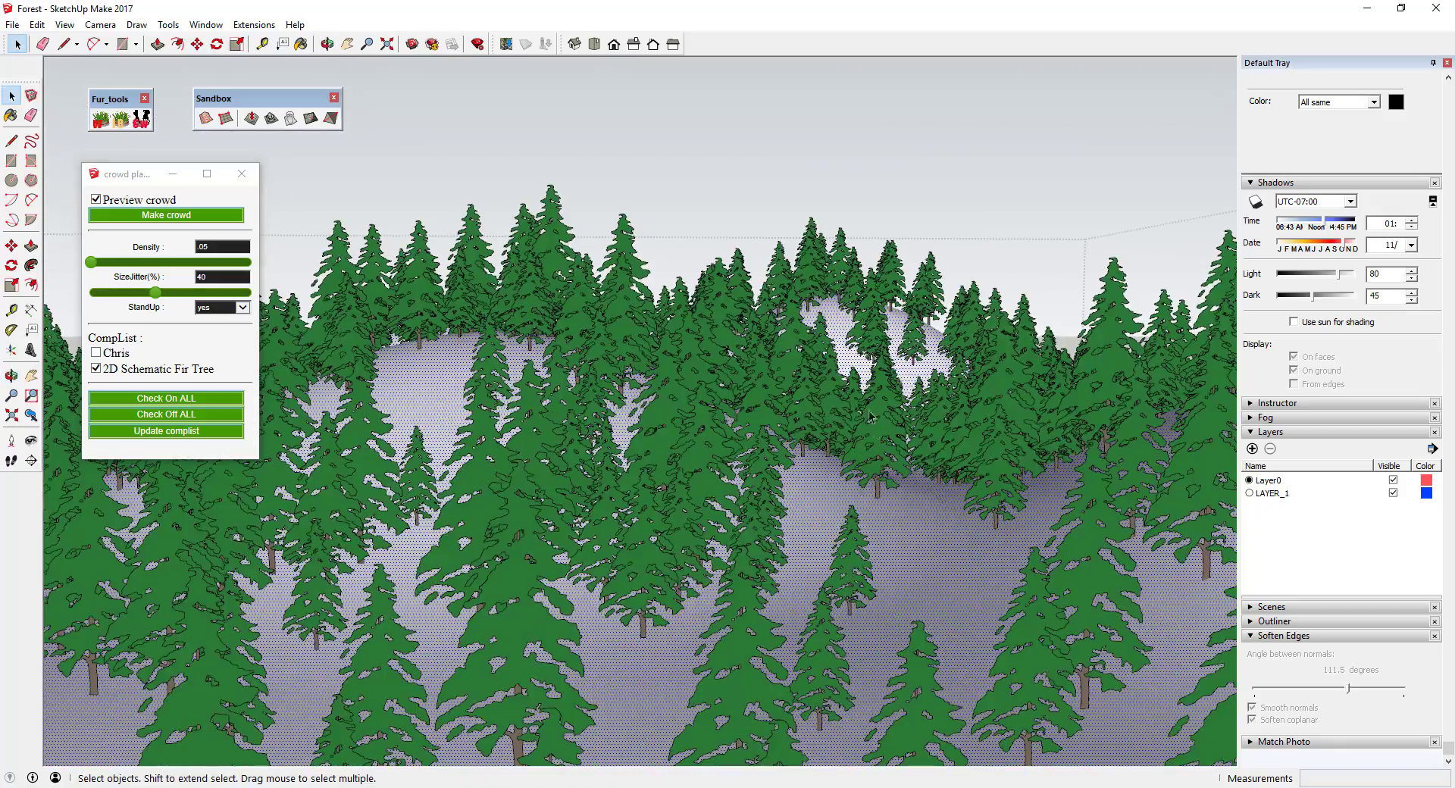
scroll(875, 549, "down", 6)
middle_click_drag(871, 544, 1011, 599)
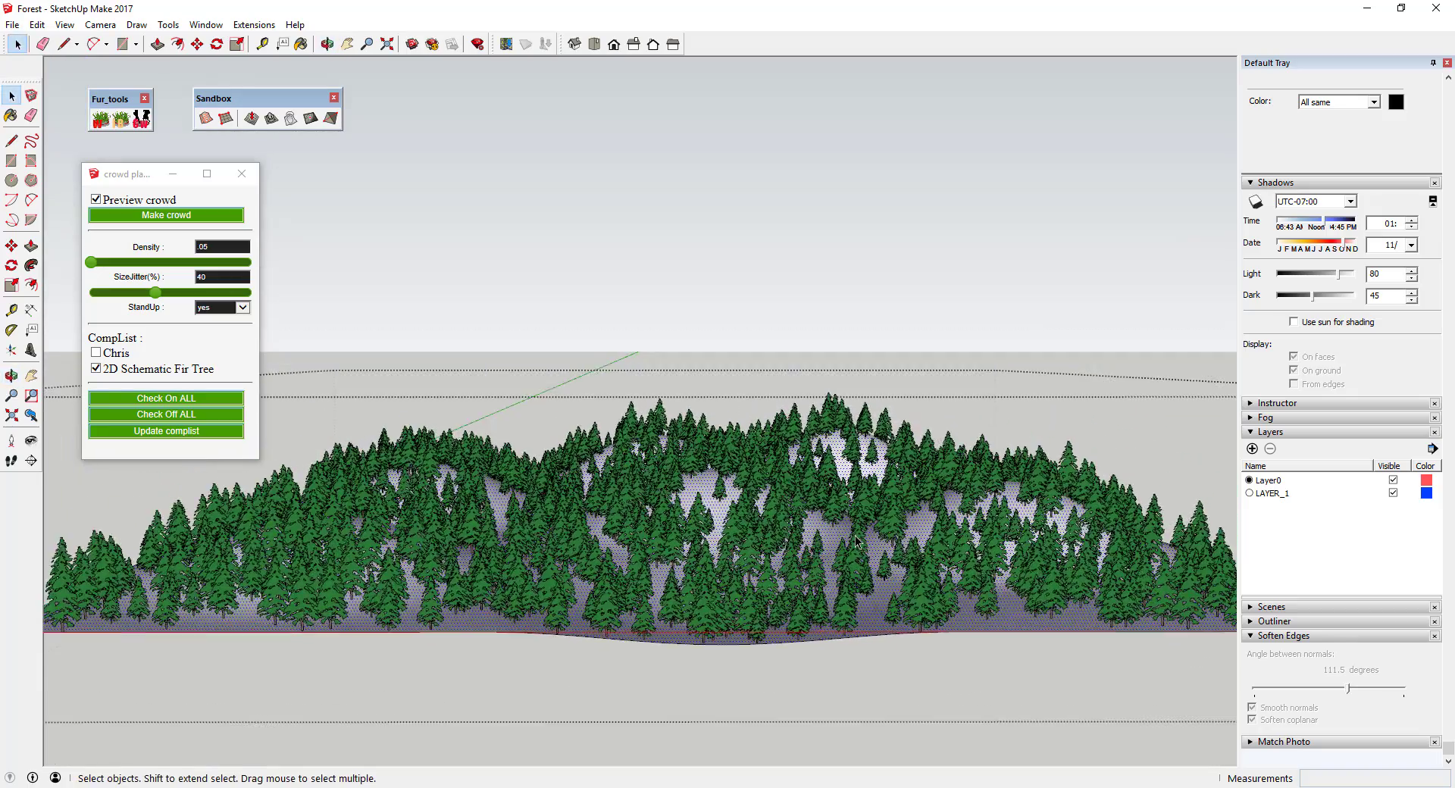
scroll(910, 477, "down", 2)
middle_click_drag(909, 477, 948, 523)
scroll(947, 523, "up", 4)
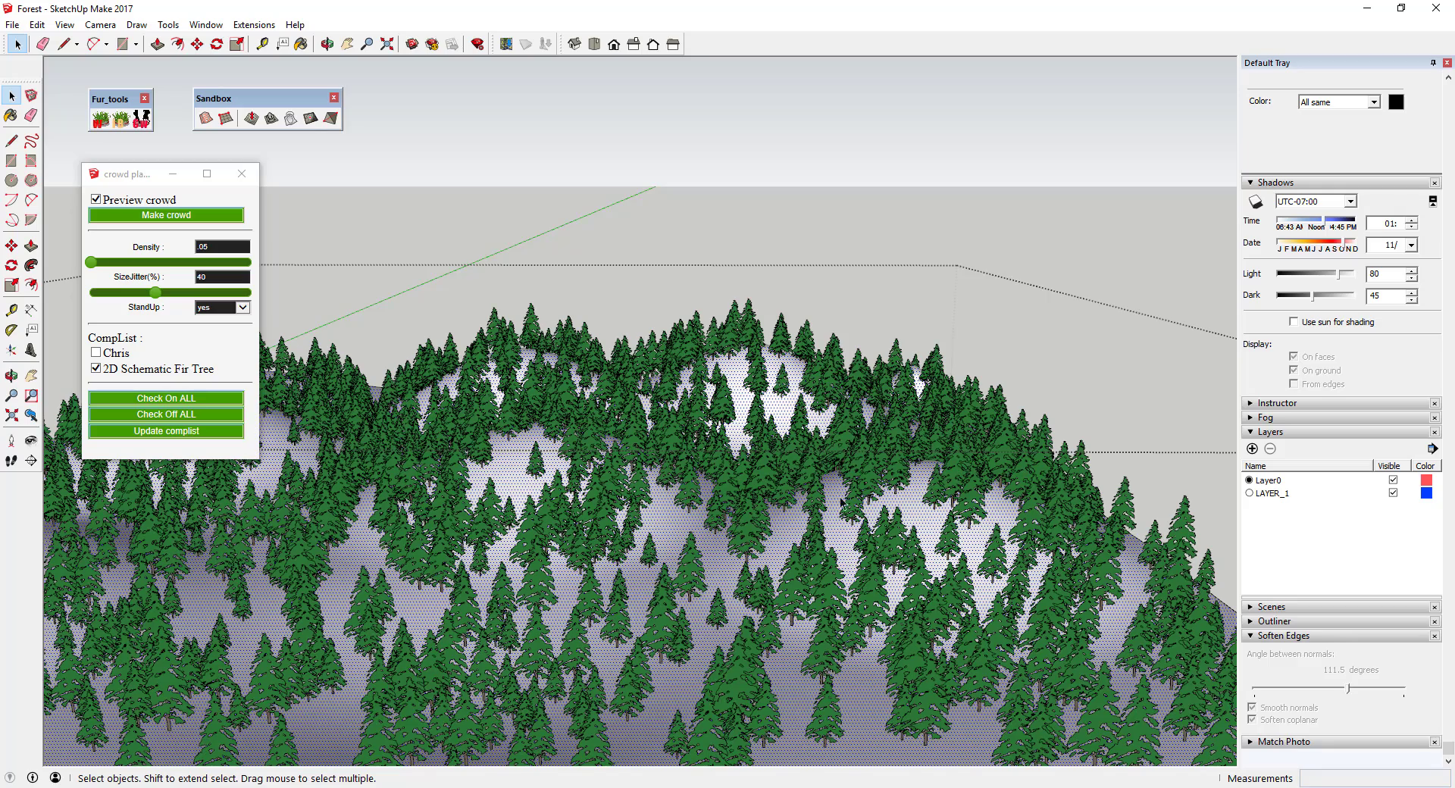
scroll(923, 519, "down", 5)
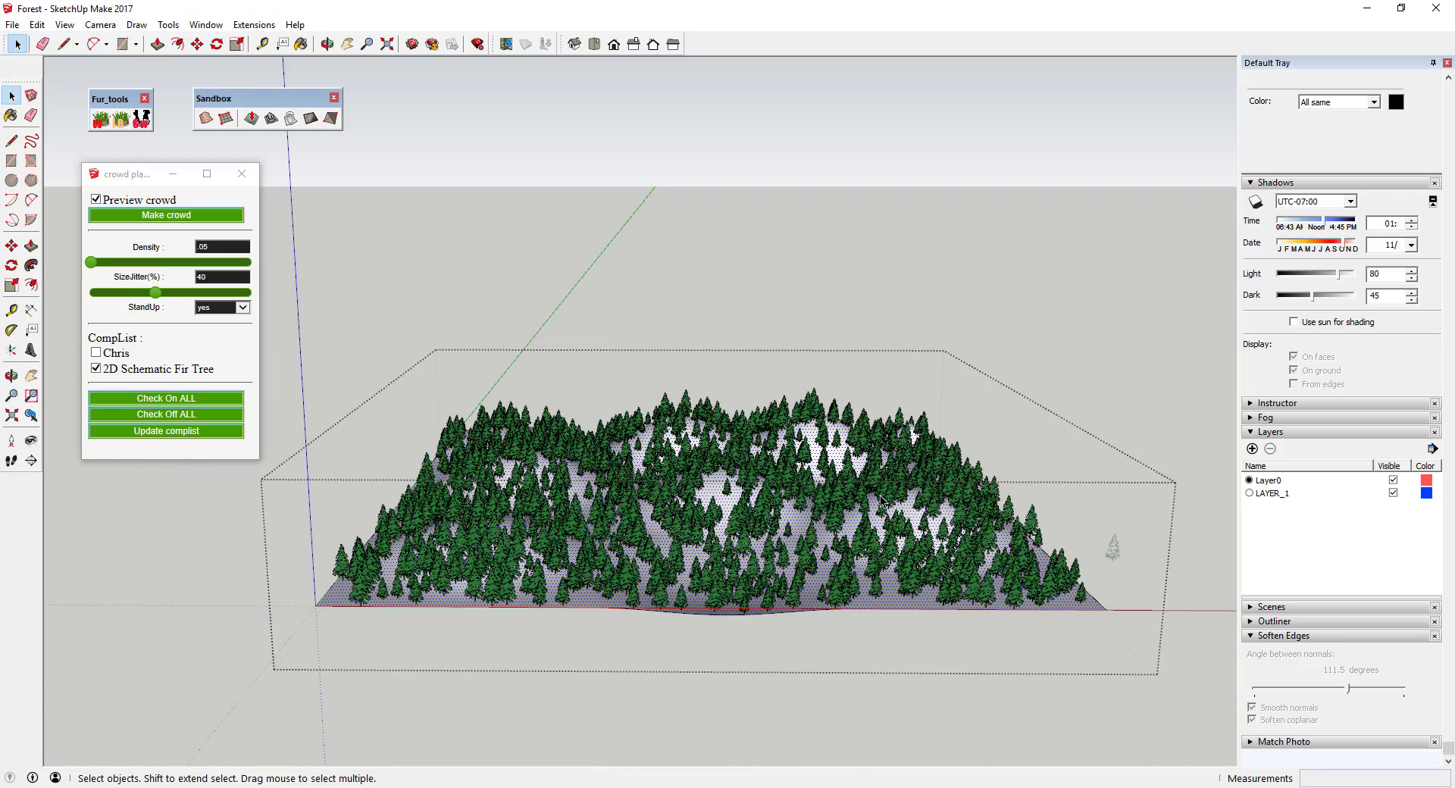
scroll(943, 524, "up", 8)
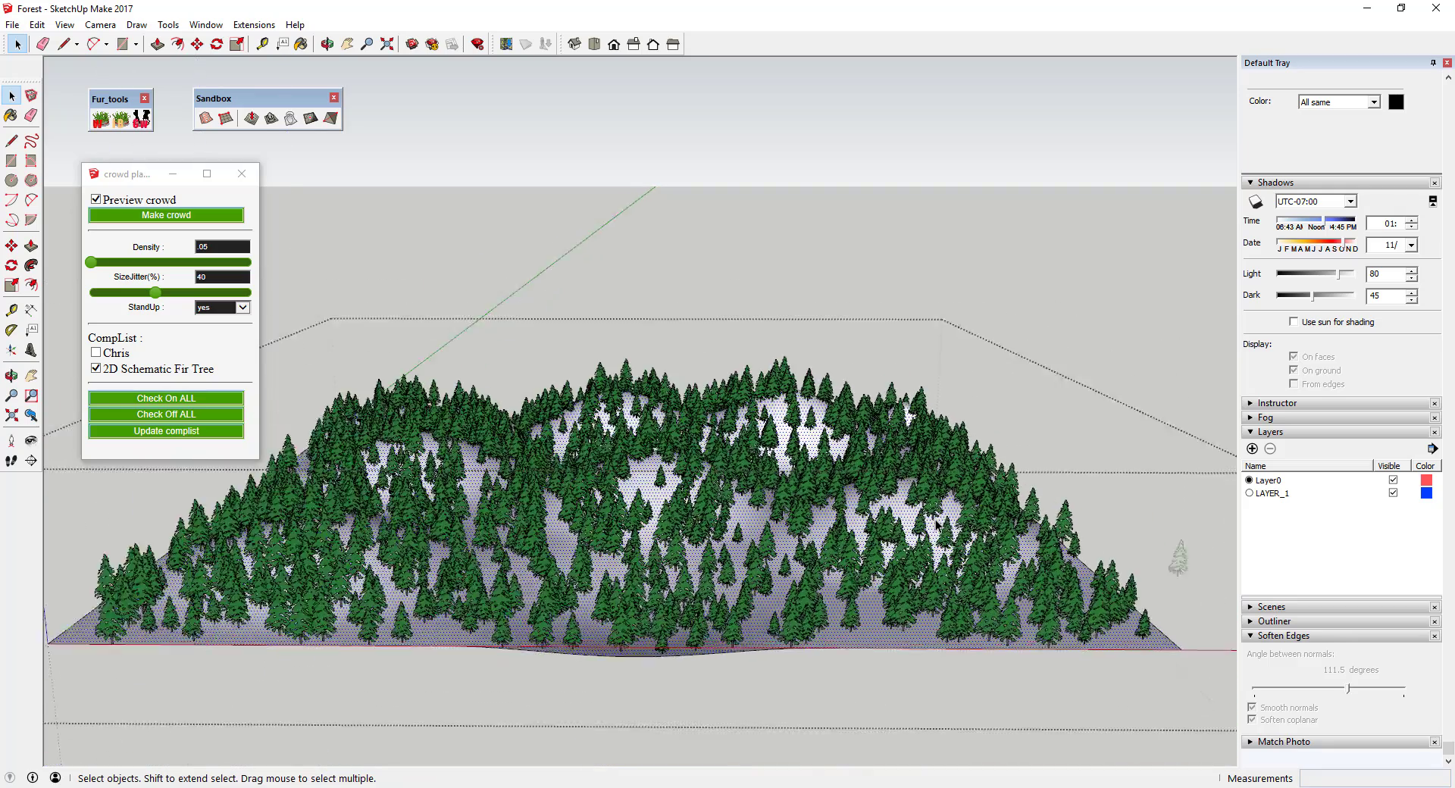
scroll(879, 488, "down", 8)
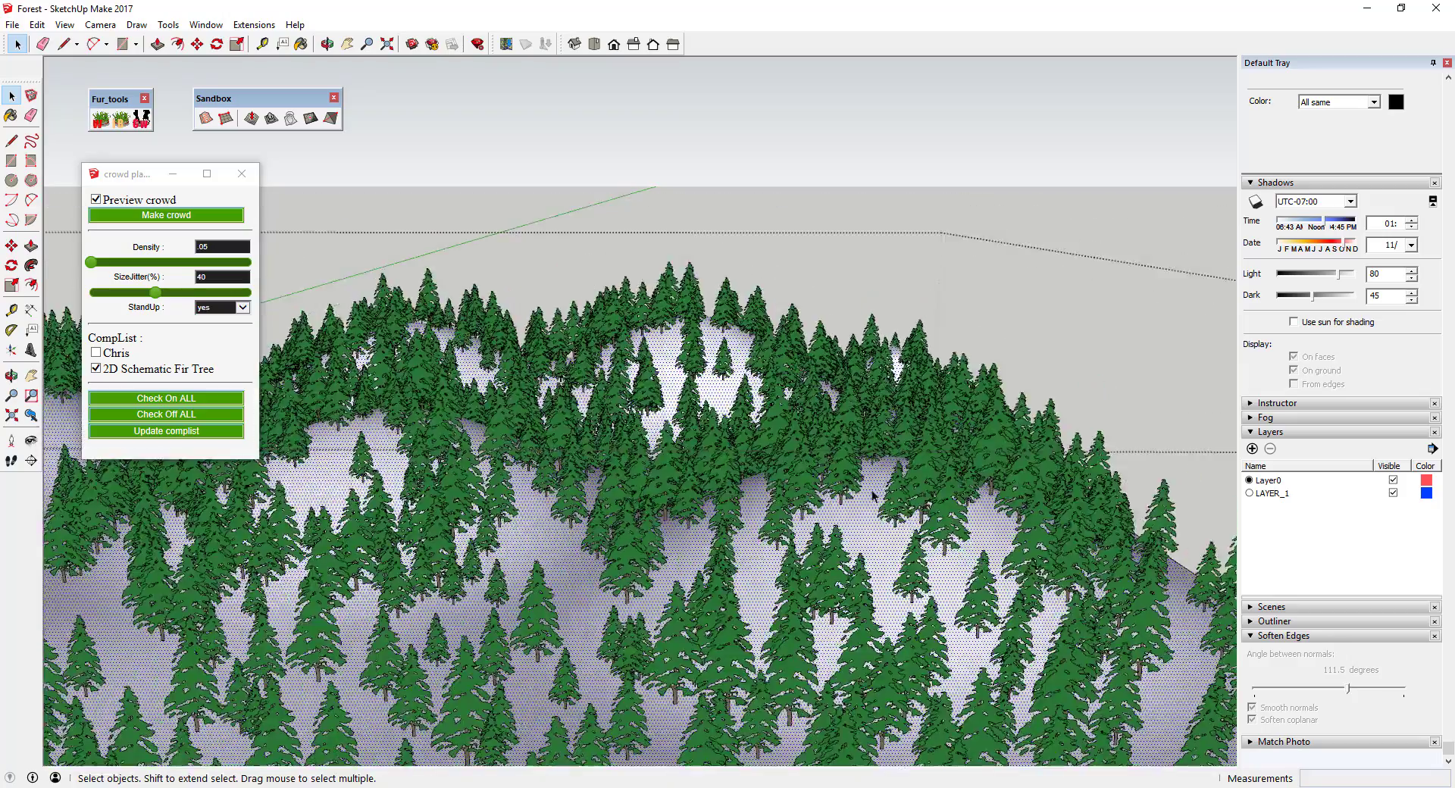
- Undo the fir tree crowd generated with the 40% size jitter
scroll(871, 489, "up", 10)
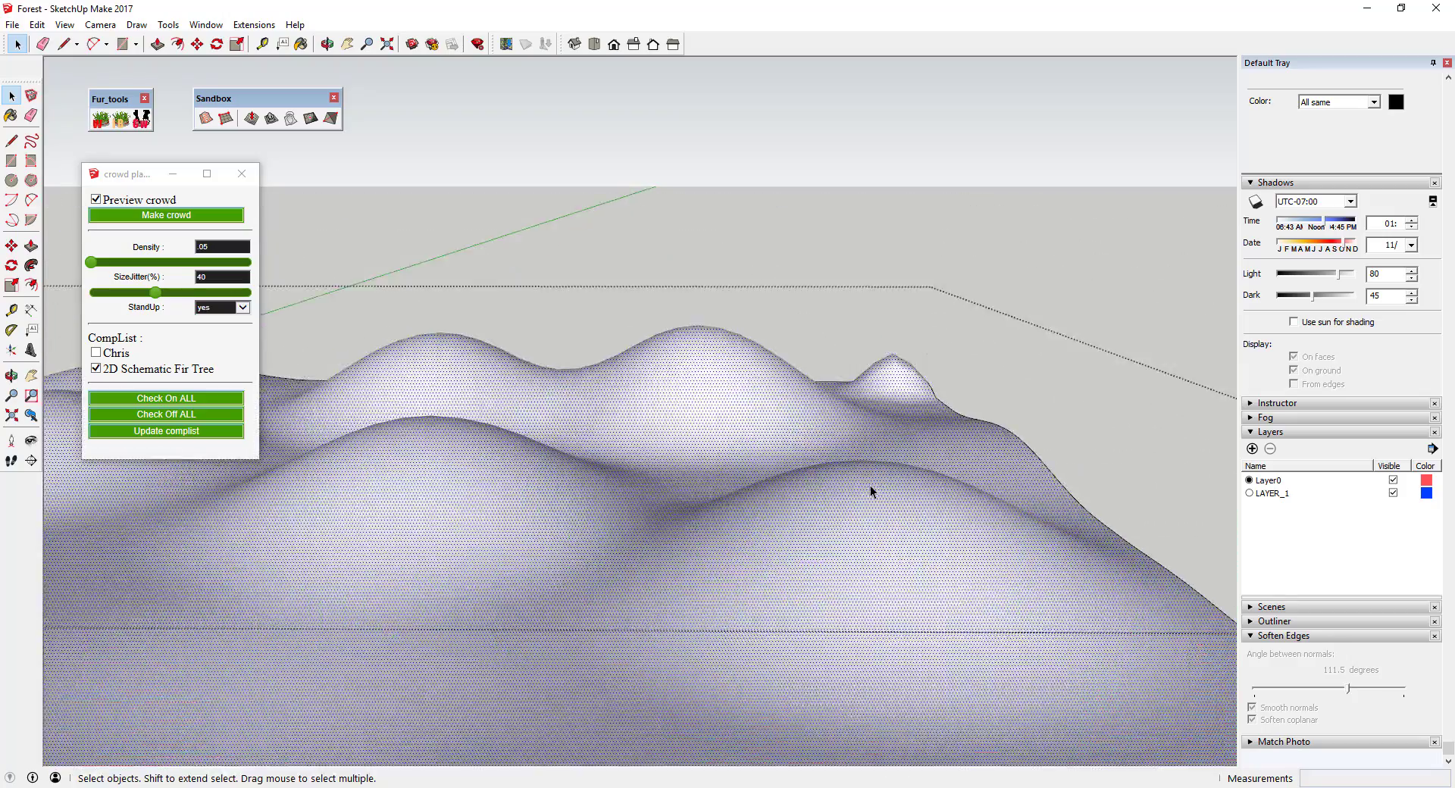
key("o")
left_click_drag(864, 555, 870, 468)
key("space")
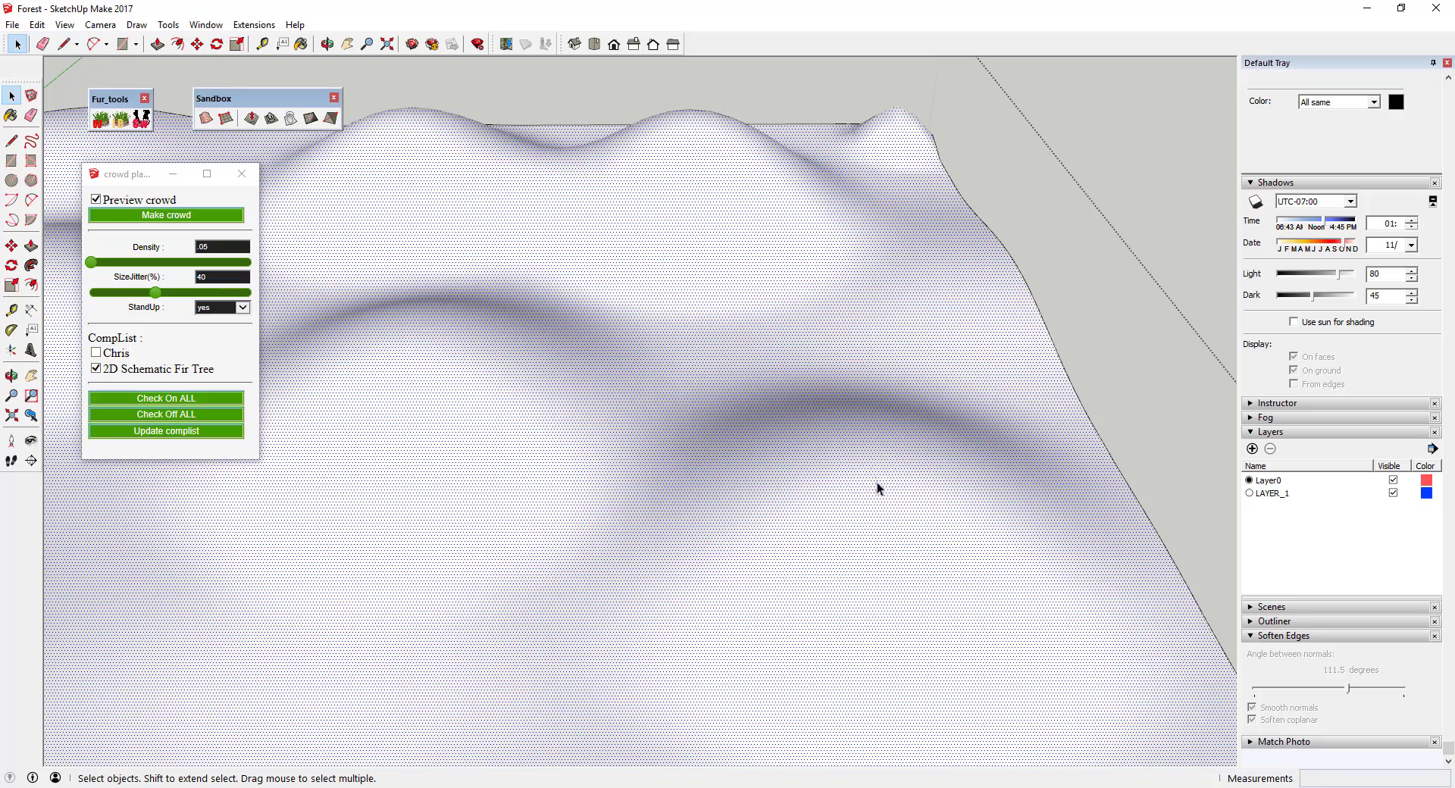
- Draw a vertical line up from the front hill nearest the fir tree and a horizontal rectangle around its upper end
key("l")
left_click(873, 453)
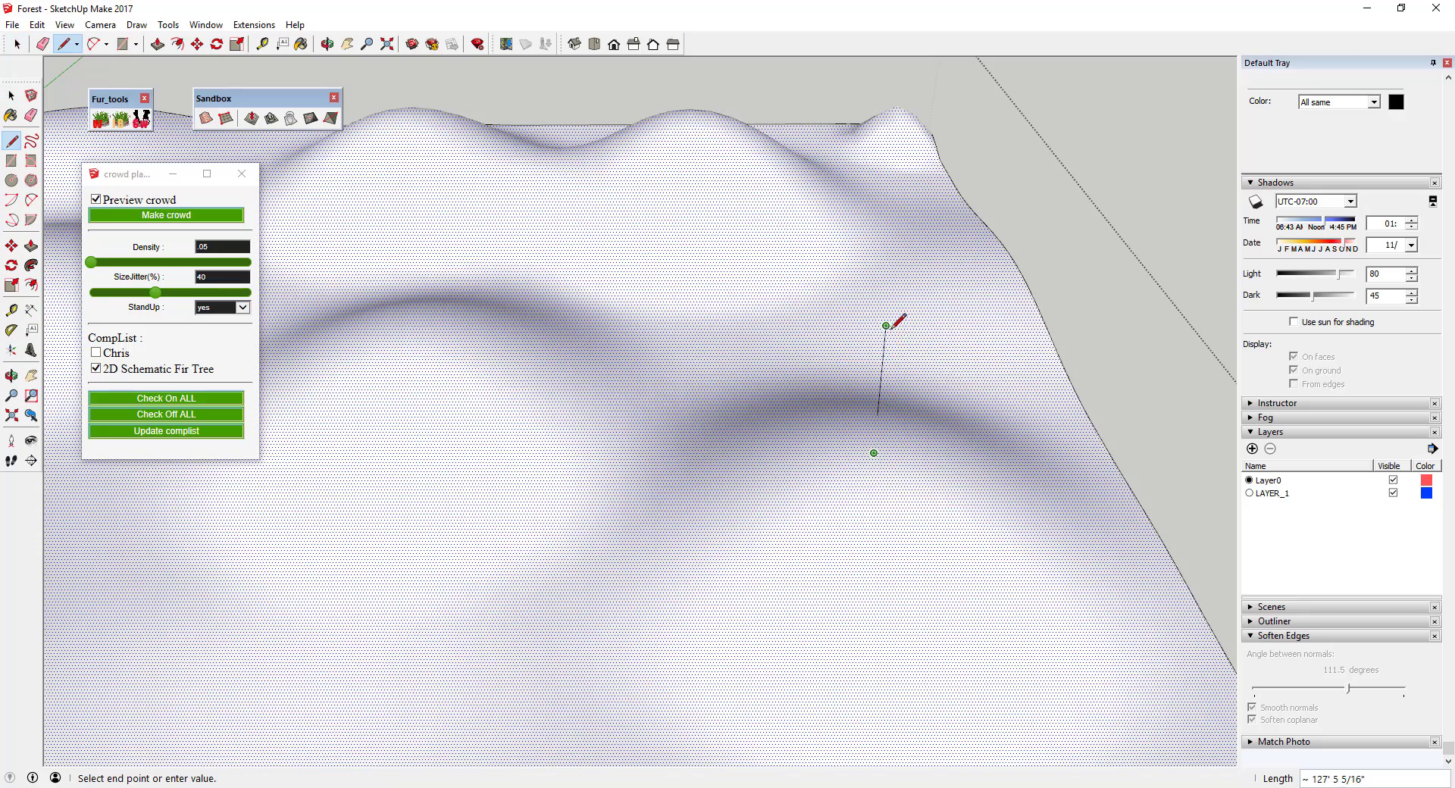
middle_click_drag(892, 344, 919, 224)
scroll(798, 412, "down", 6)
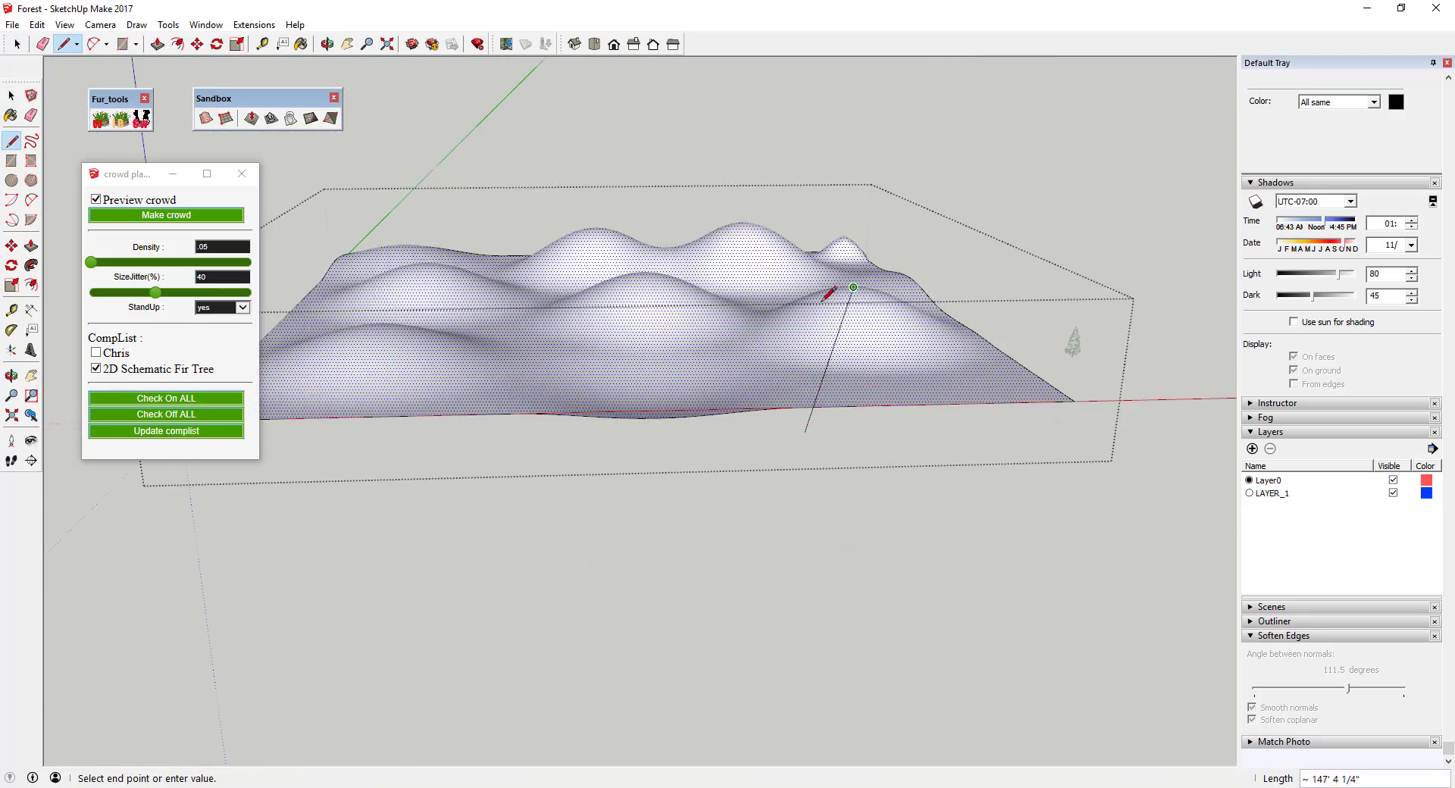
left_click(859, 244)
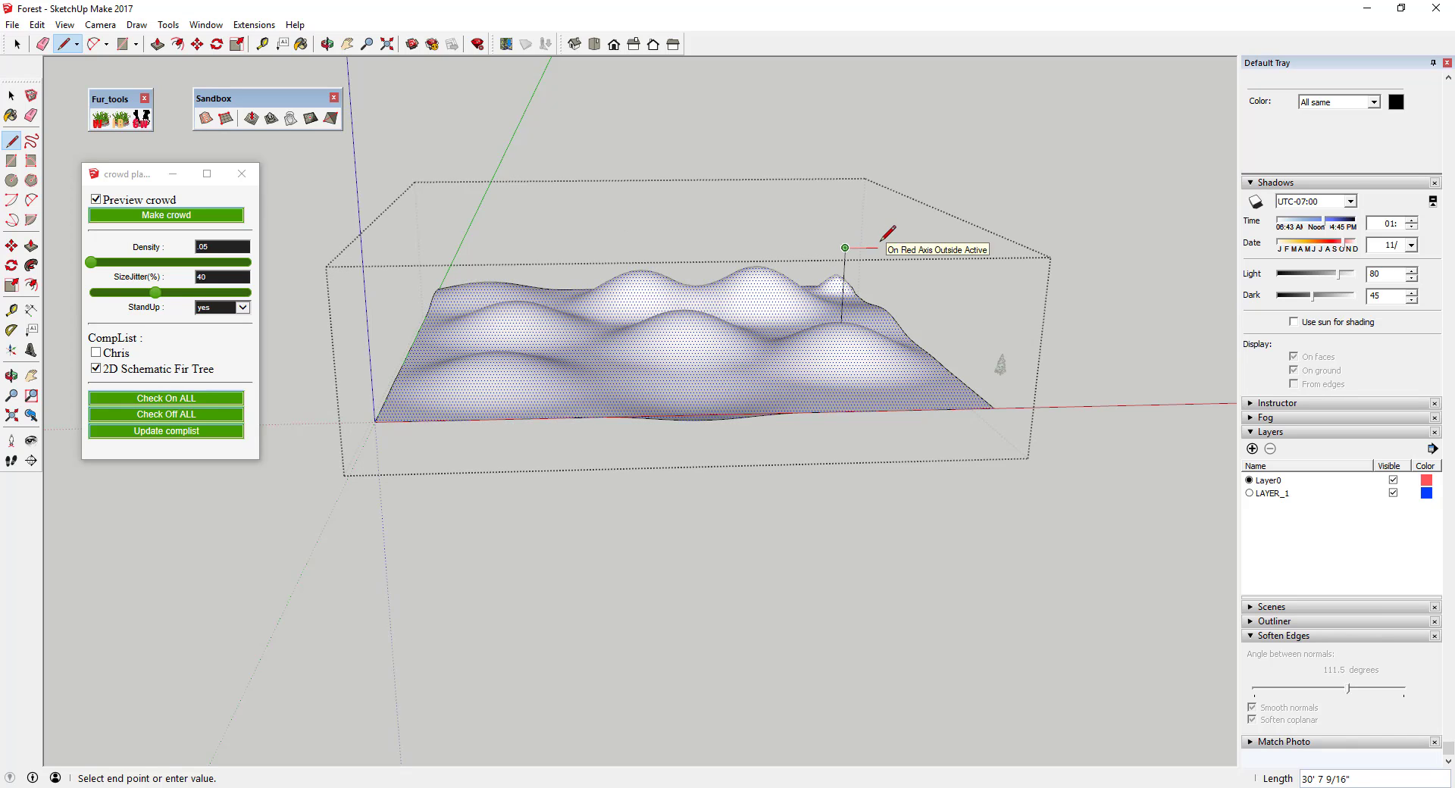
left_click(880, 247)
left_click(899, 260)
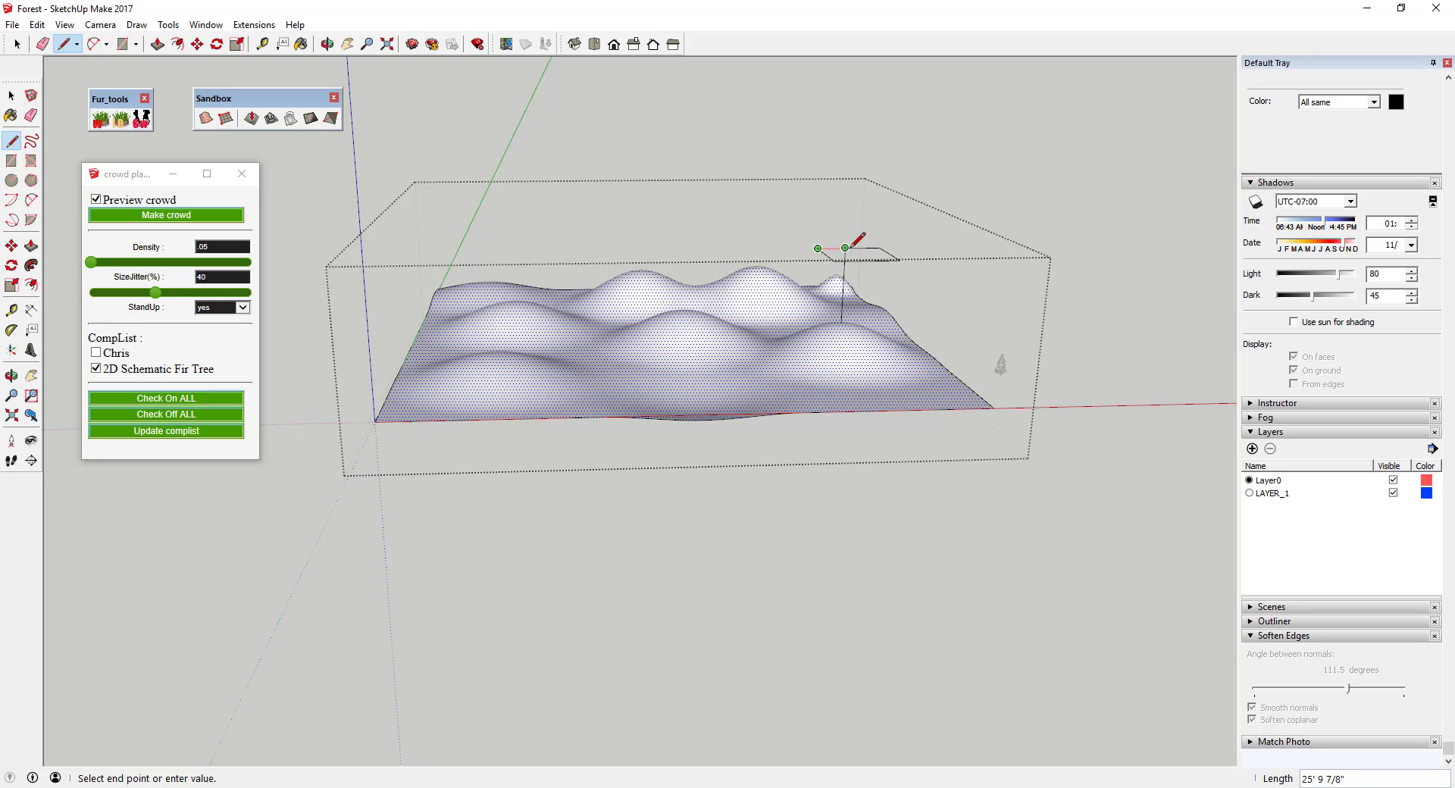
- Erase the vertical guide line and the extra edge so only the plain rectangular face floats above the terrain
scroll(853, 240, "up", 5)
key("space")
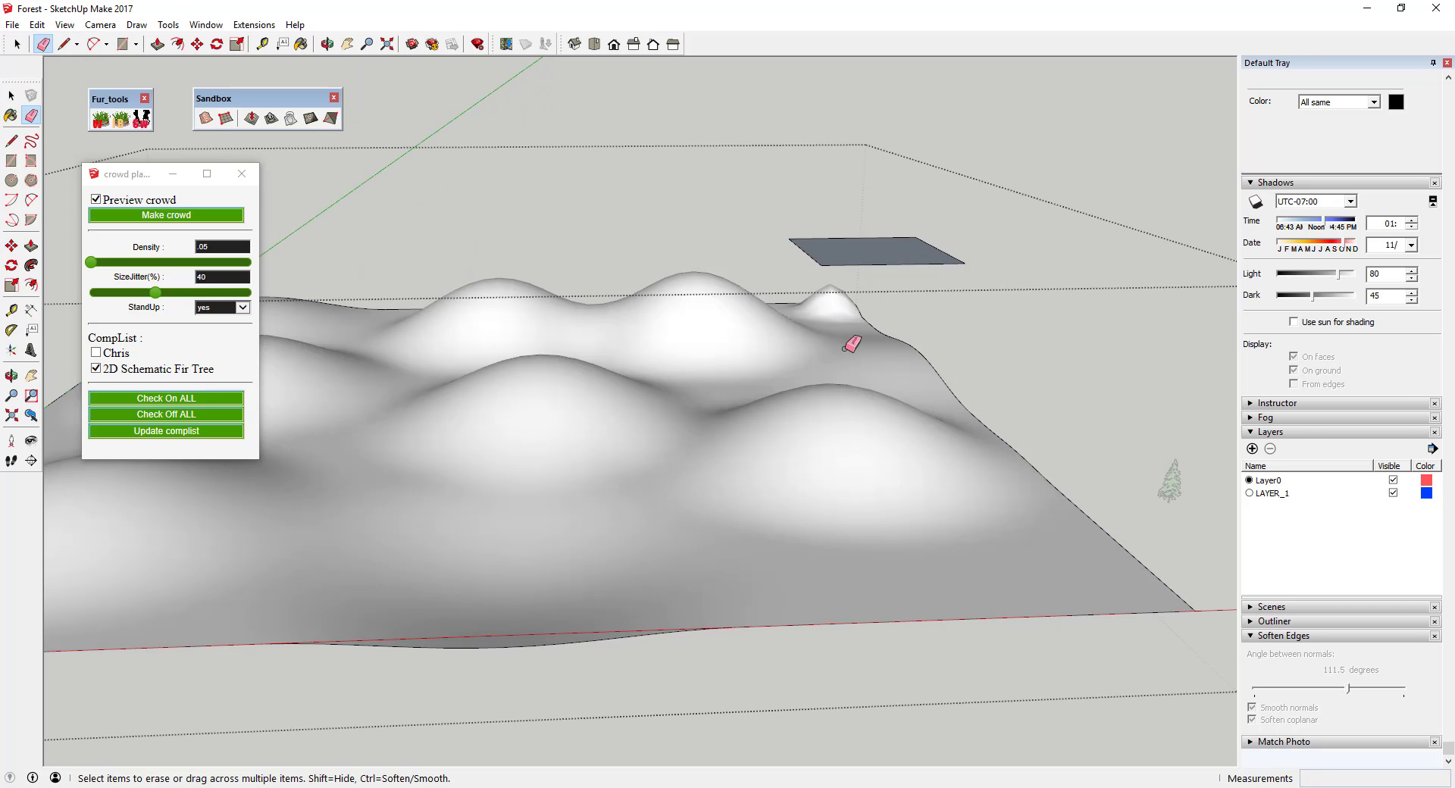
mouse_move(851, 338)
middle_mouse_down()
mouse_move(926, 397)
mouse_move(871, 484)
mouse_move(1010, 594)
middle_mouse_up()
scroll(985, 376, "up", 5)
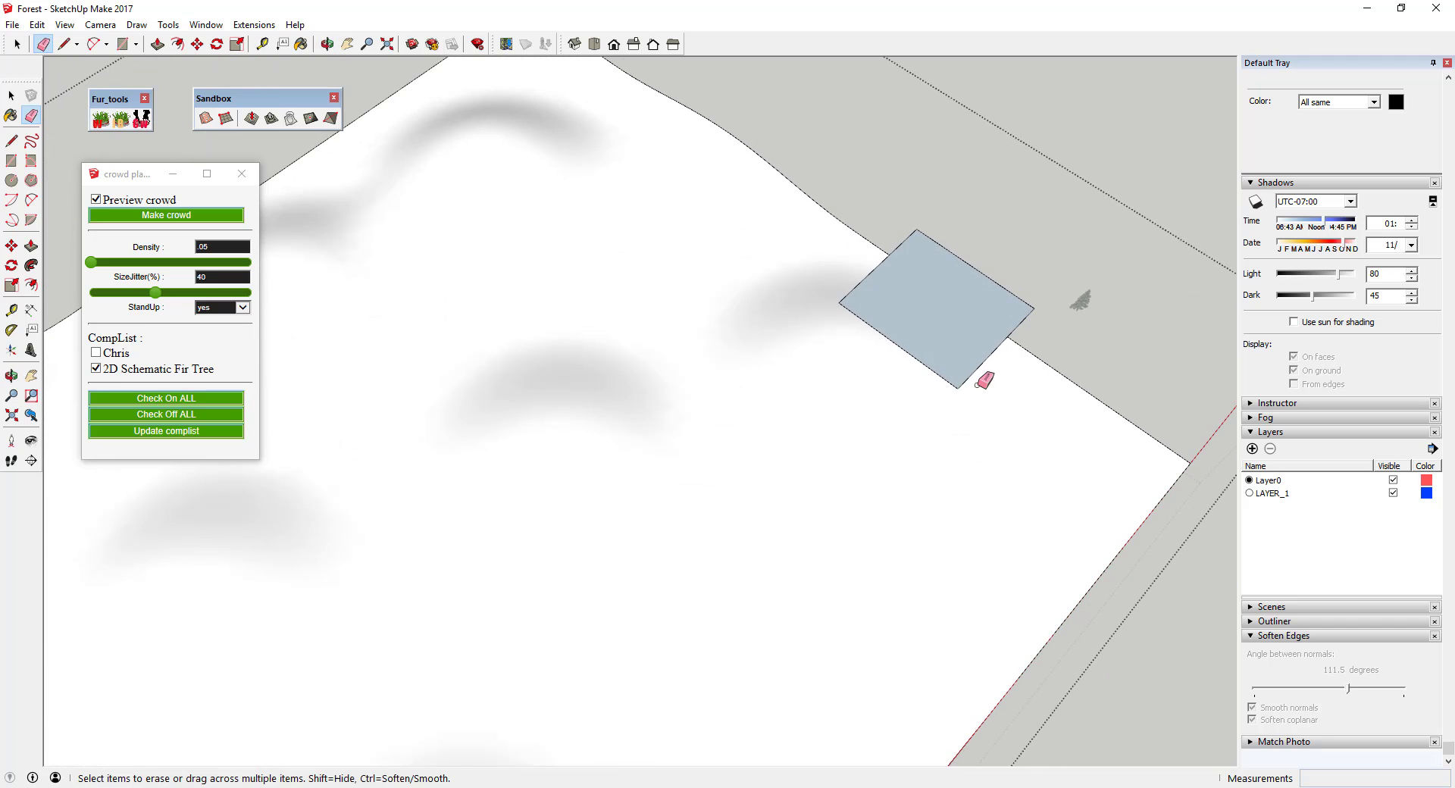
middle_click_drag(836, 236, 906, 413)
key("e")
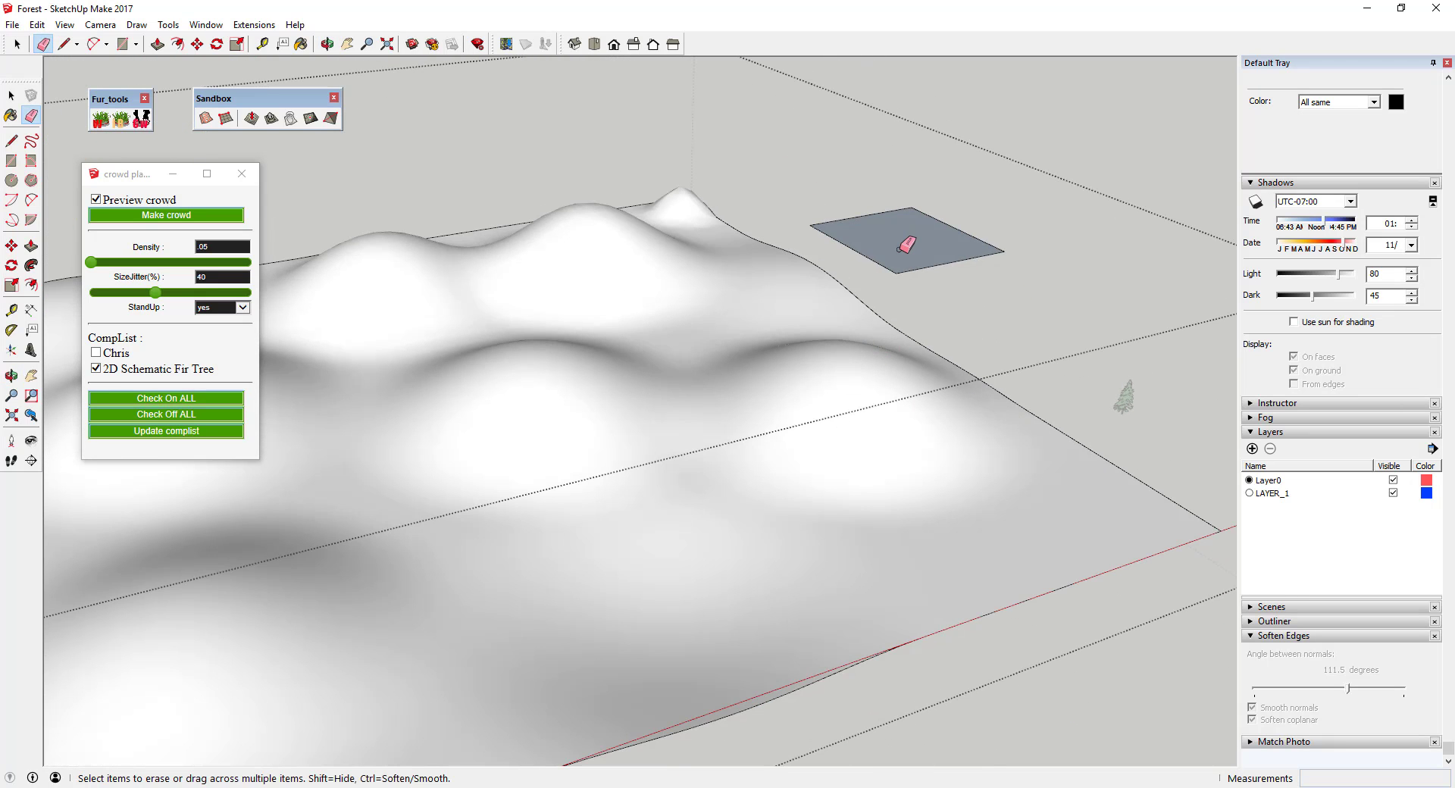
- Move the floating rectangular face straight down until it sits just above the crest of the front hill
key("space")
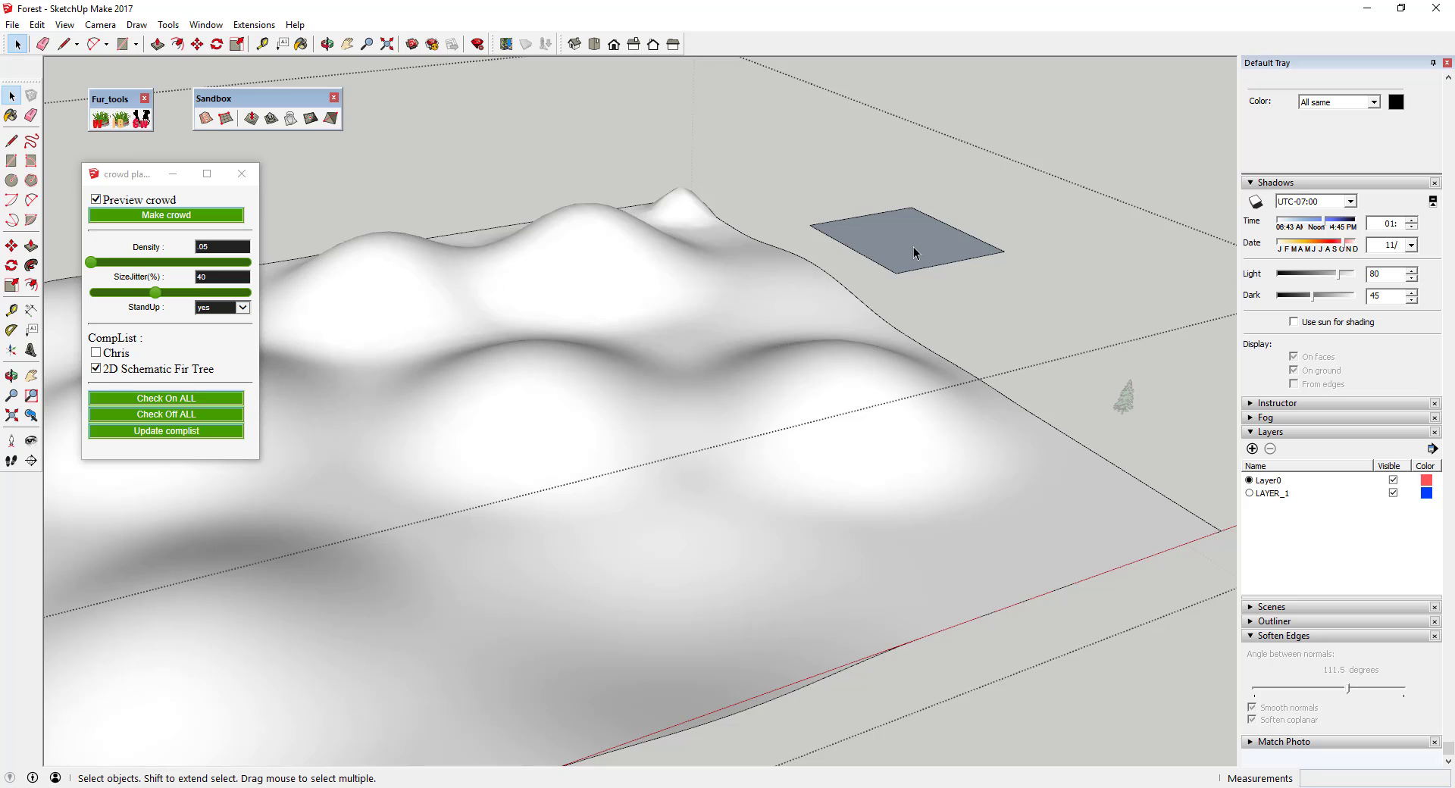
left_click(921, 258)
key("m")
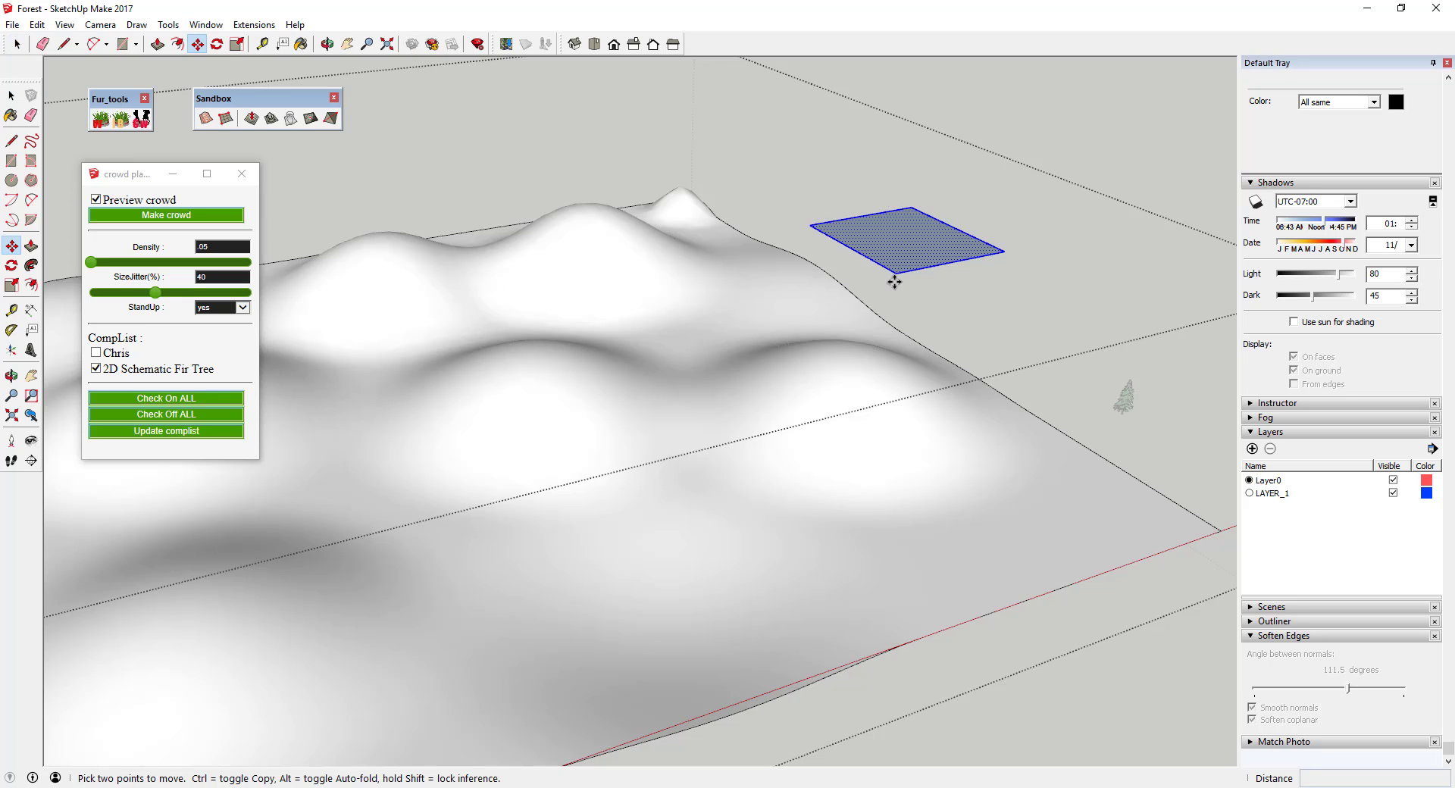
left_click(893, 307)
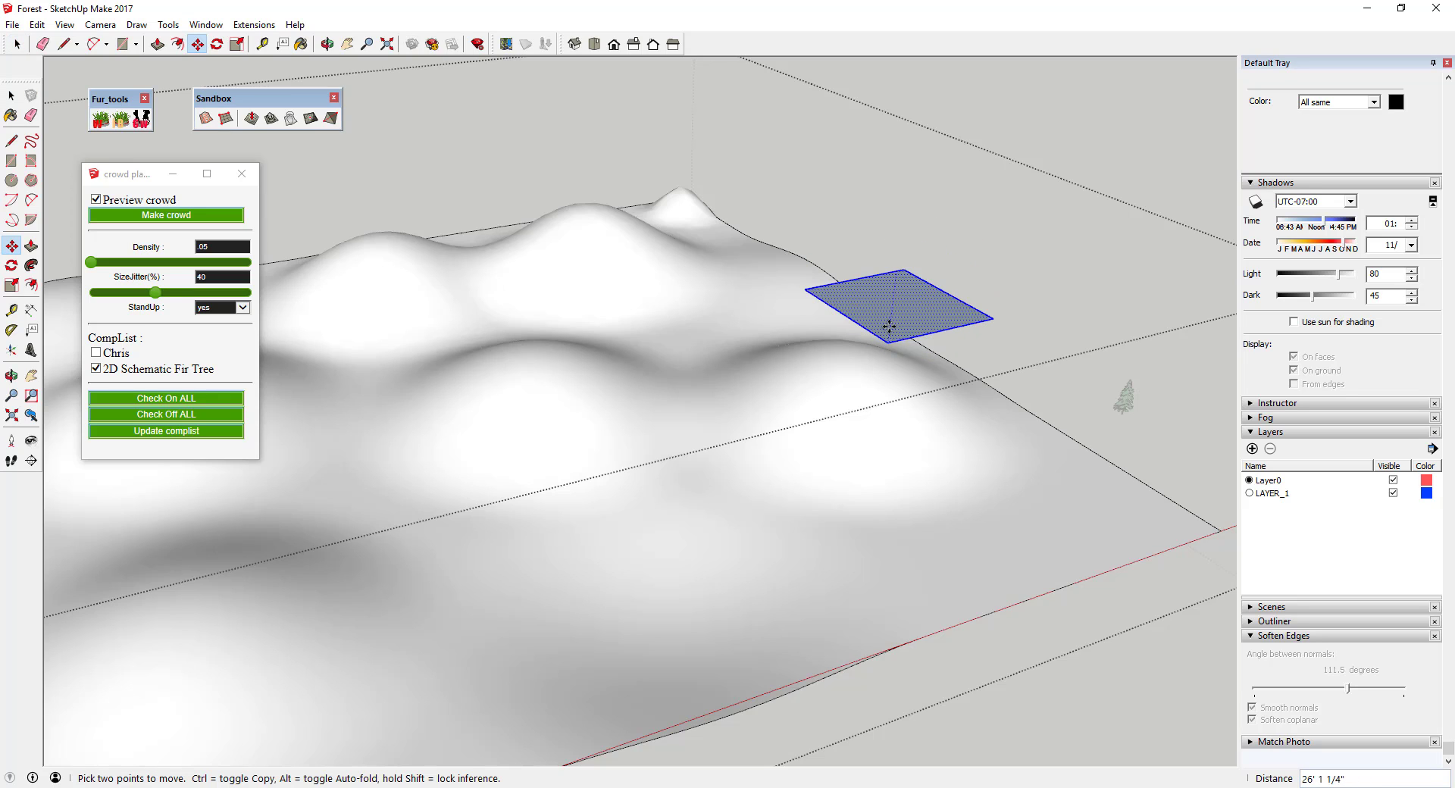
left_click(838, 338)
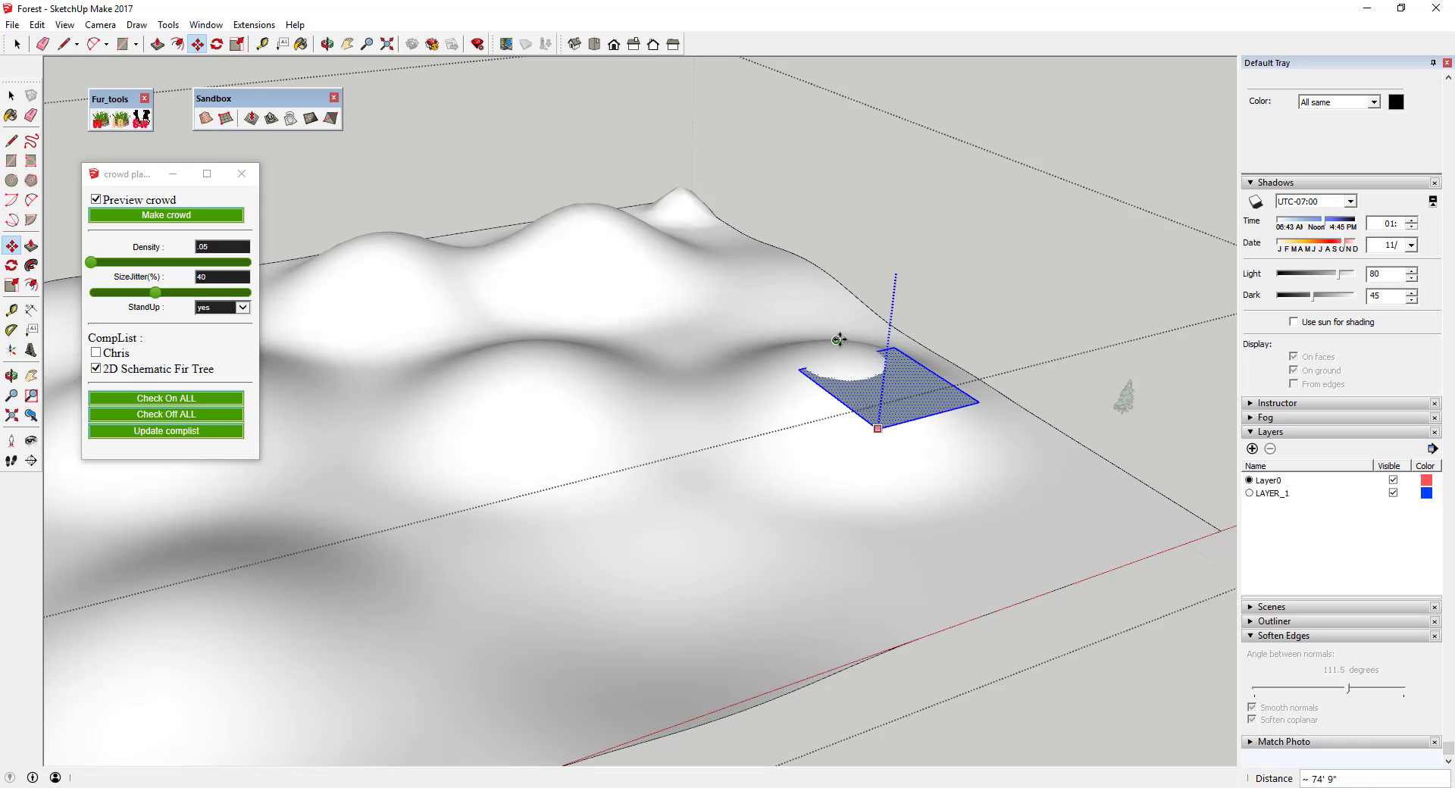
scroll(855, 392, "up", 2)
middle_click_drag(855, 392, 871, 480)
key("space")
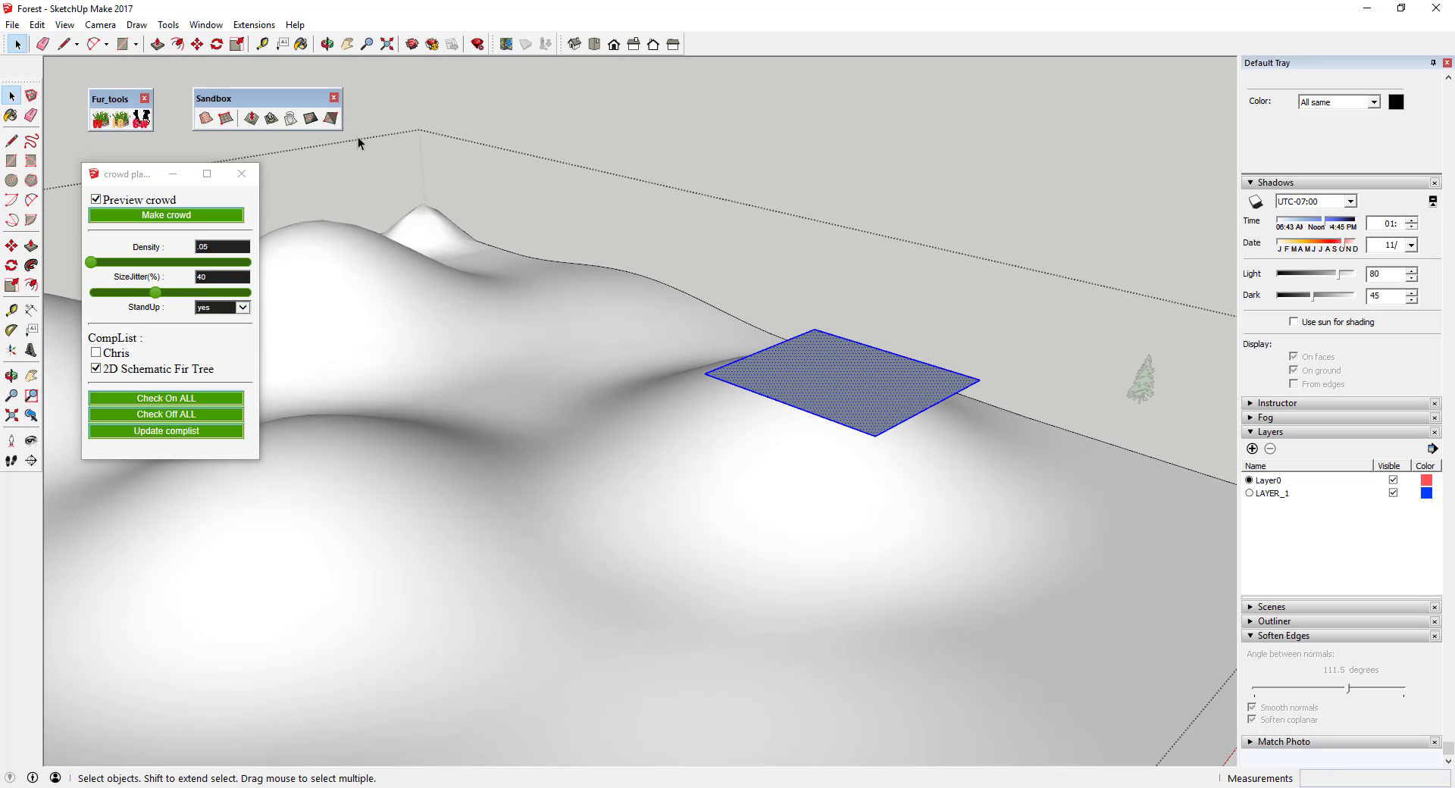
- Stamp the rectangular face into the terrain with a 1' offset, setting the flat pad's elevation just below the rectangle
left_click(271, 118)
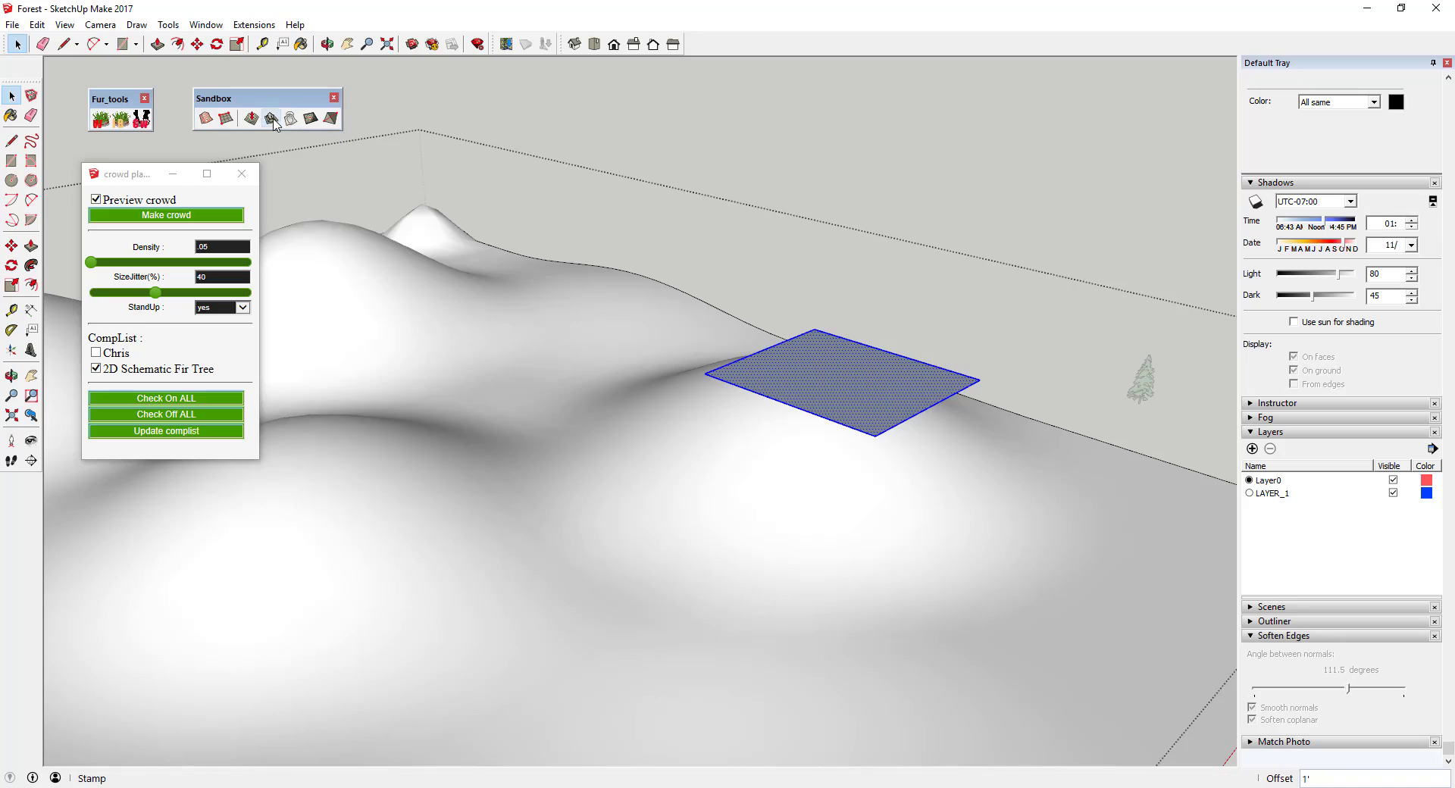
left_click(848, 459)
middle_click_drag(848, 459, 829, 319)
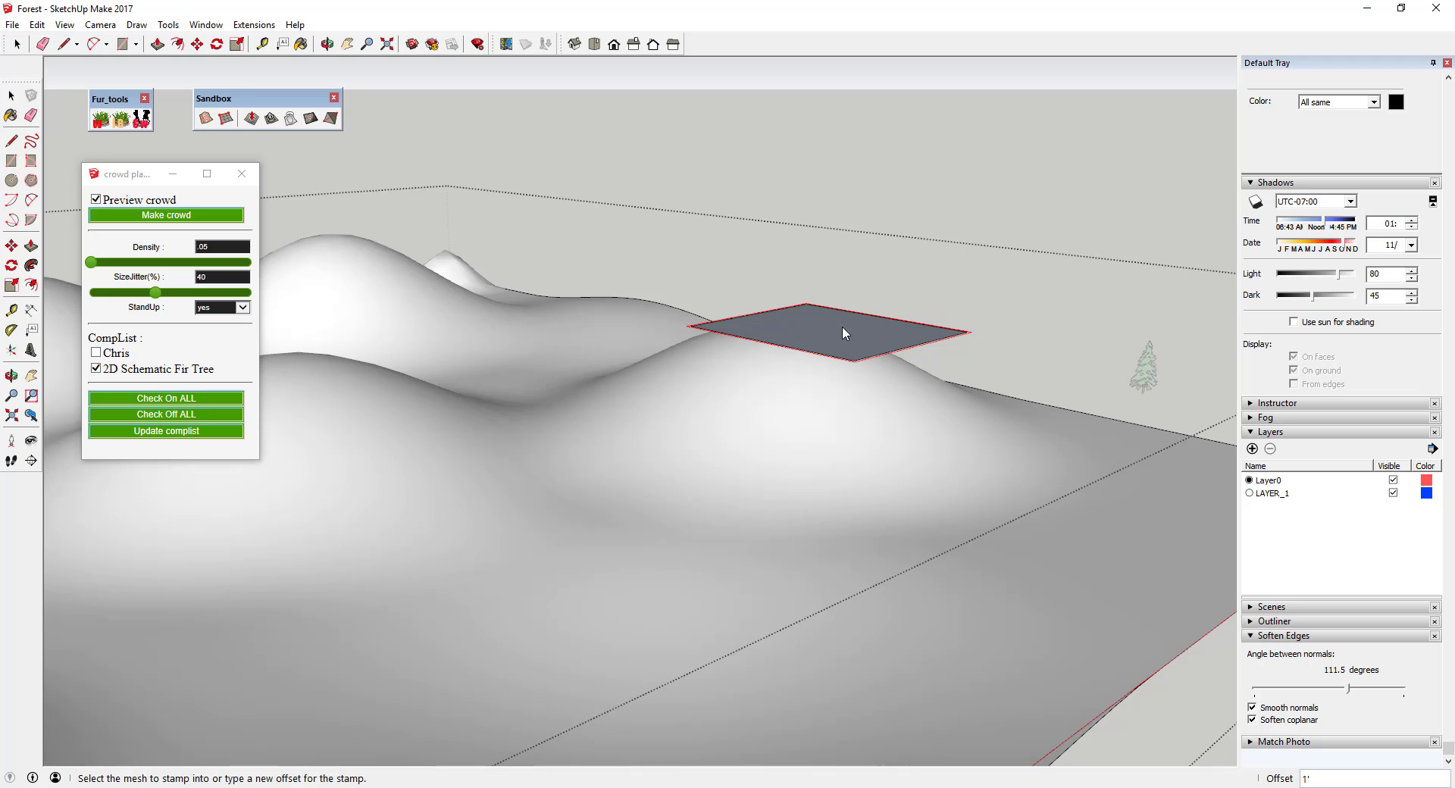
left_click(830, 422)
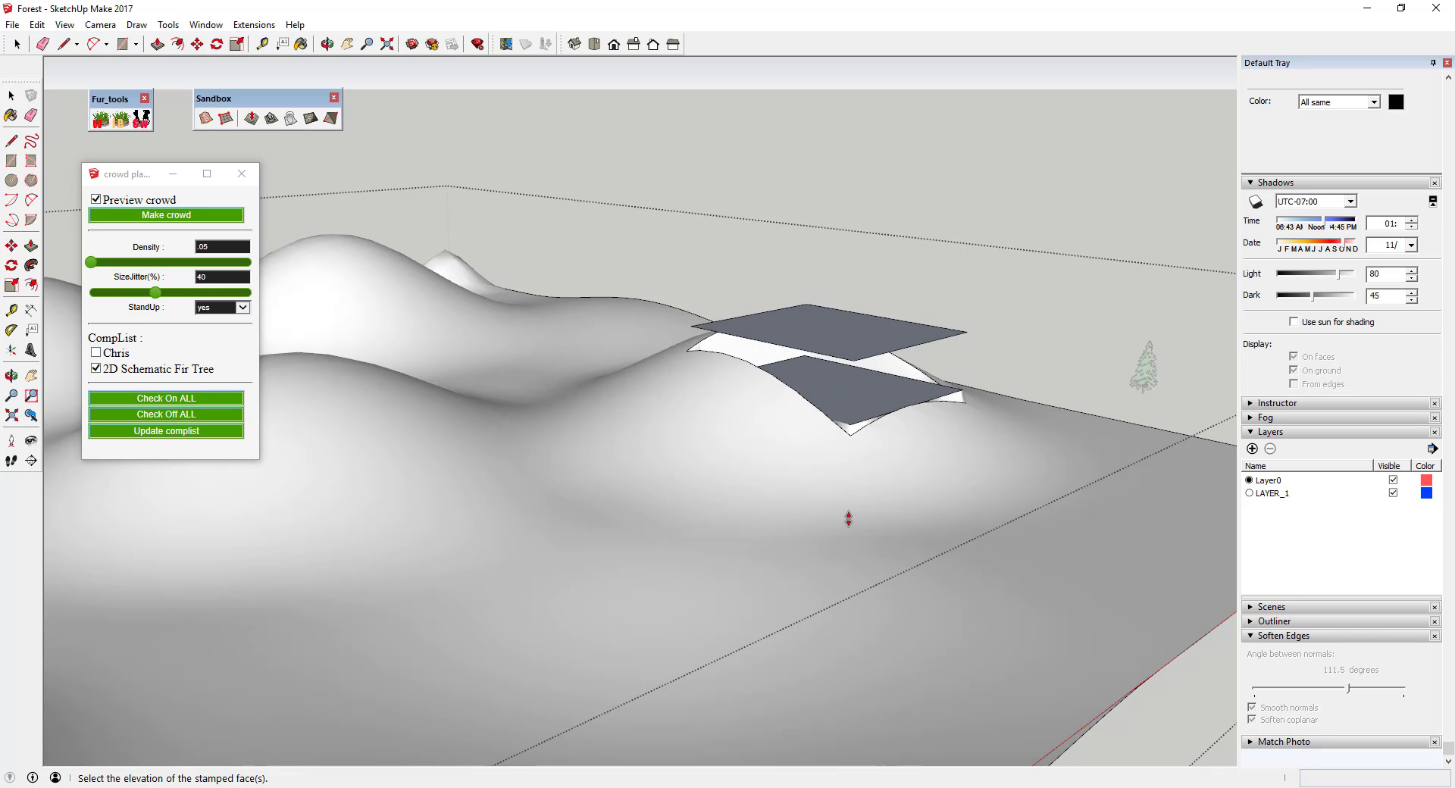
left_click(856, 470)
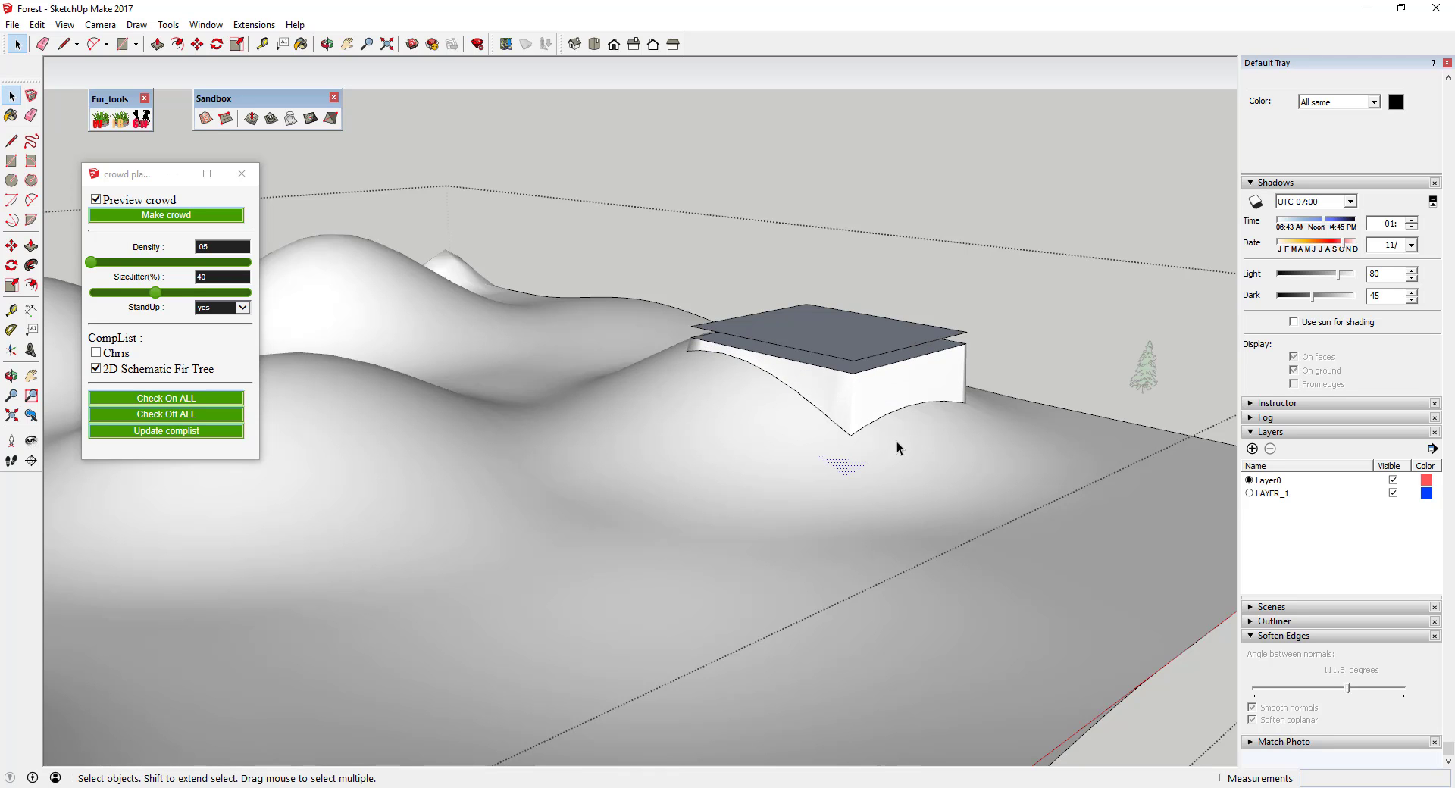
- Delete the floating rectangular face above the stamped building pad
middle_click_drag(897, 441, 785, 493)
left_click(788, 404)
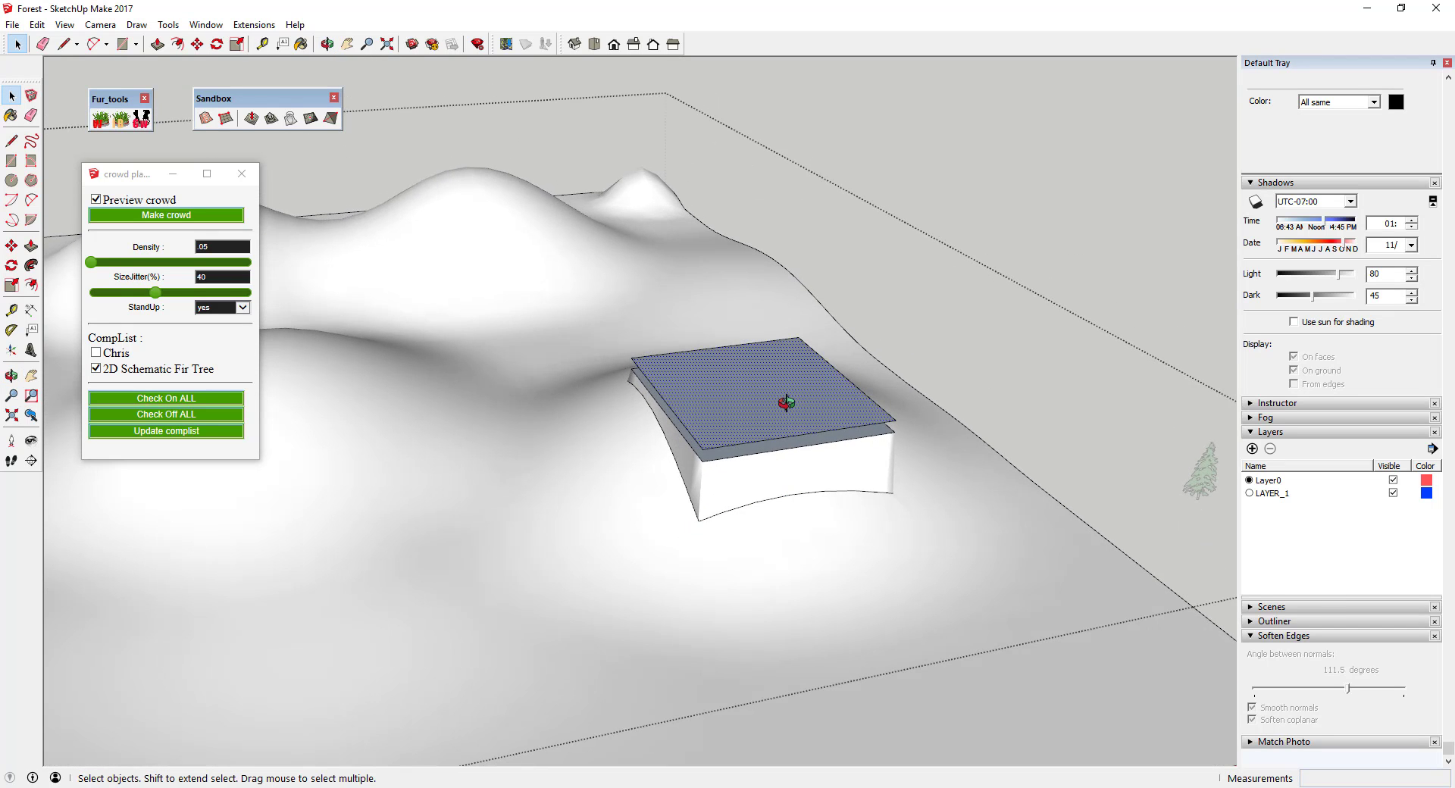
key("Delete")
- Populate the terrain surface around the stamped pad with a crowd of 2D Schematic Fir Tree components, leaving the pad's top face out
mouse_move(781, 403)
middle_mouse_down()
mouse_move(831, 488)
mouse_move(875, 405)
mouse_move(757, 392)
middle_mouse_up()
scroll(788, 400, "down", 5)
scroll(757, 393, "up", 5)
left_click(897, 446)
middle_click_drag(897, 445, 643, 413)
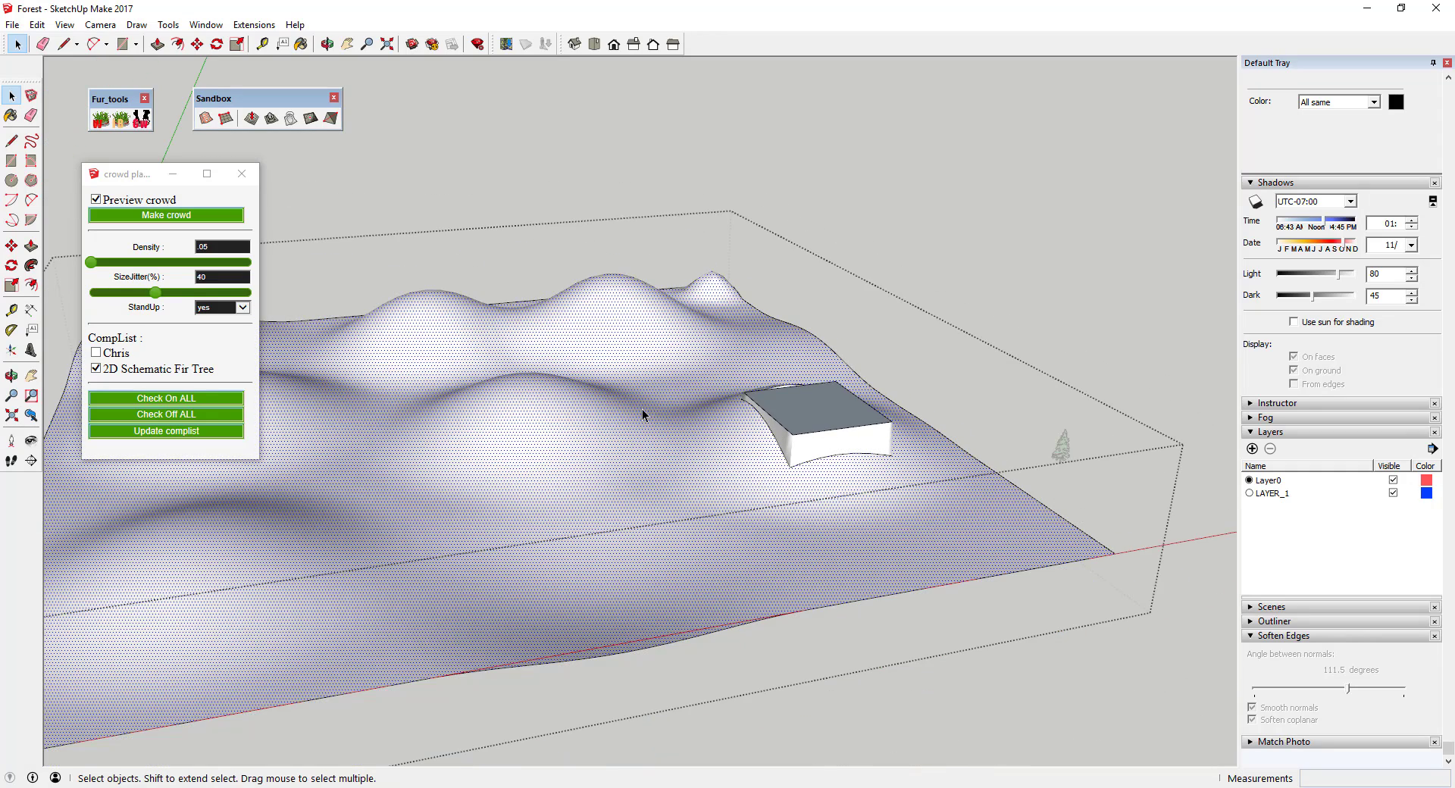
left_click(167, 215)
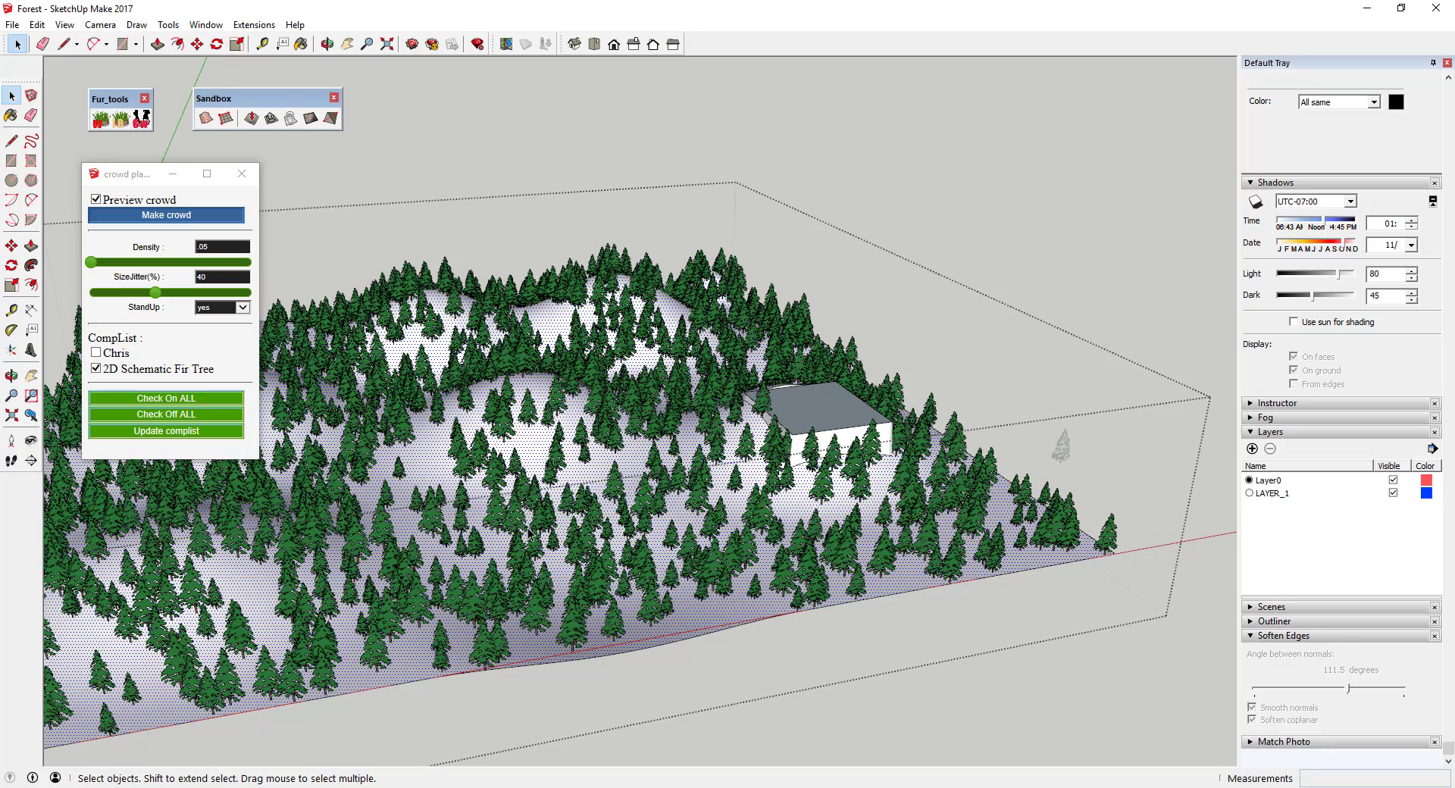
- Examine how the fir trees are distributed on the hillside around the flat pad and whether its top stays clear
scroll(860, 424, "up", 2)
middle_click_drag(860, 425, 652, 412)
scroll(677, 387, "up", 3)
scroll(780, 422, "down", 2)
scroll(781, 422, "up", 3)
scroll(712, 423, "down", 5)
scroll(646, 410, "up", 5)
scroll(727, 447, "up", 2)
middle_click_drag(734, 452, 773, 467)
scroll(733, 453, "up", 3)
scroll(716, 454, "down", 2)
scroll(673, 478, "down", 2)
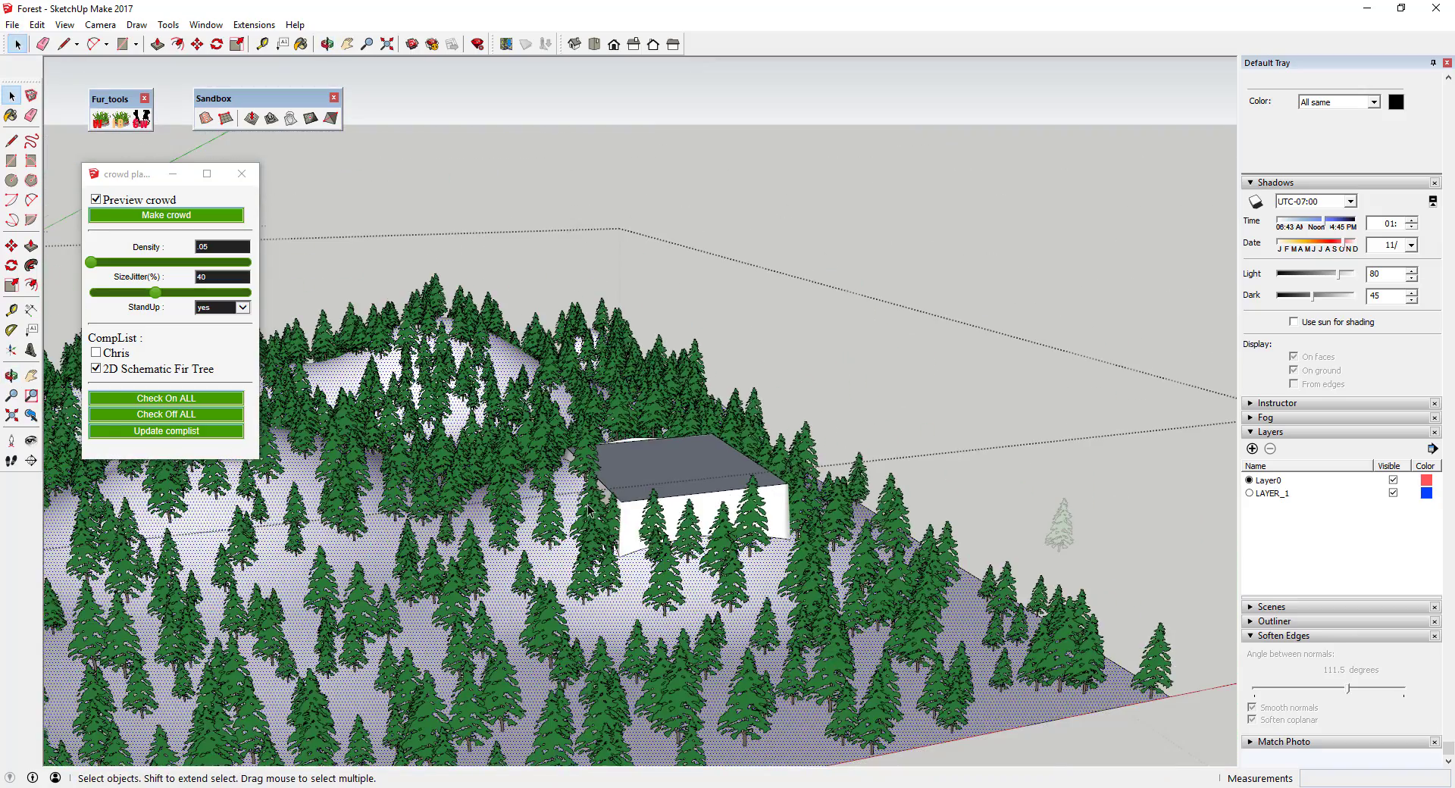
scroll(588, 509, "up", 1)
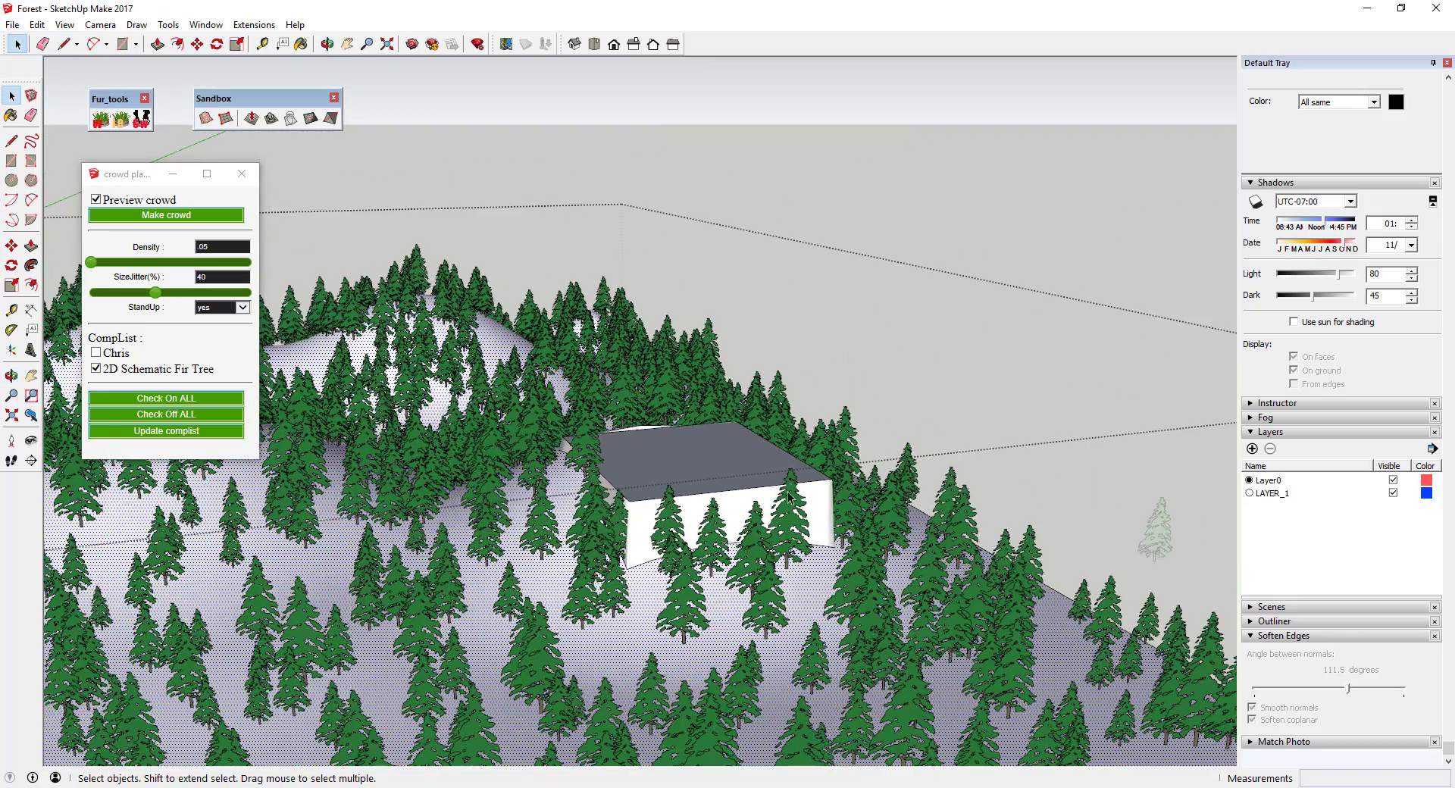
scroll(788, 496, "down", 3)
scroll(733, 455, "up", 4)
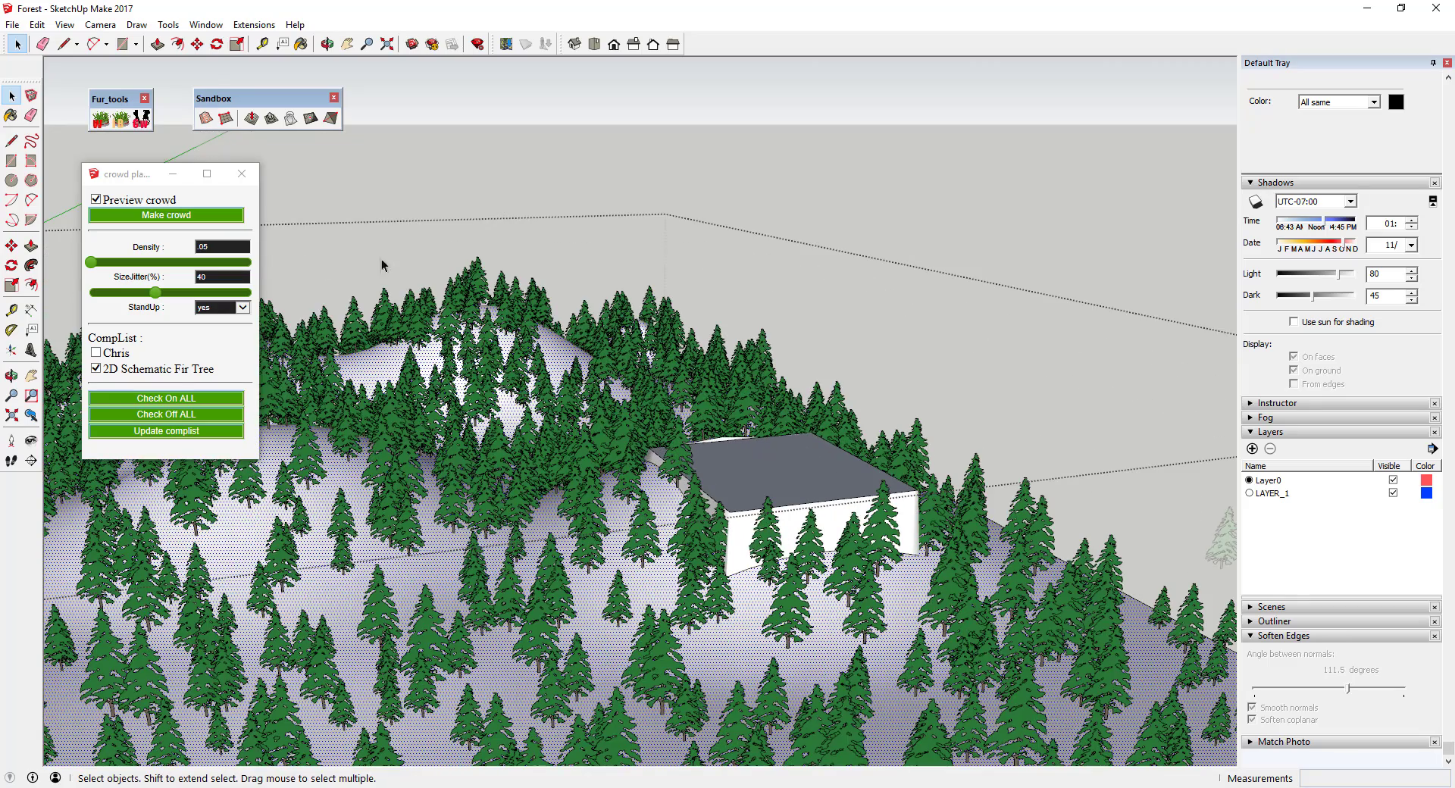